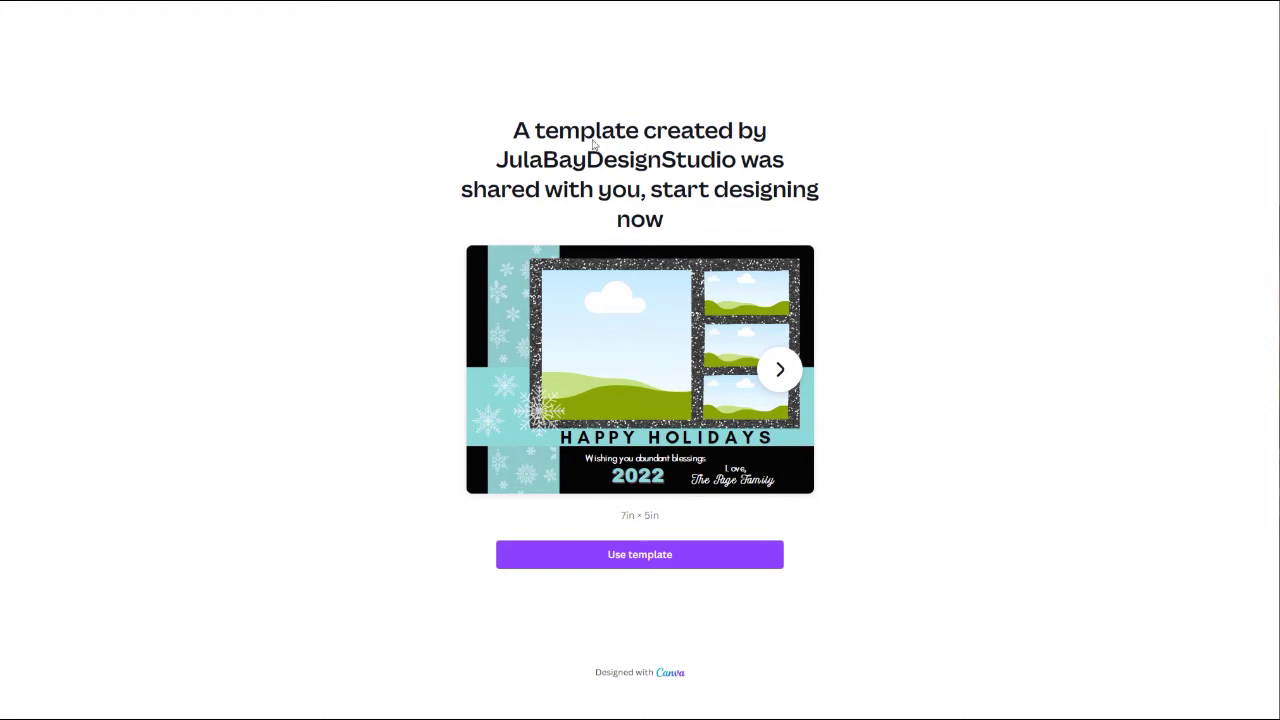
Step: Make an editable copy of the snowflake Happy Holidays template and show the Elements library
left_click(665, 561)
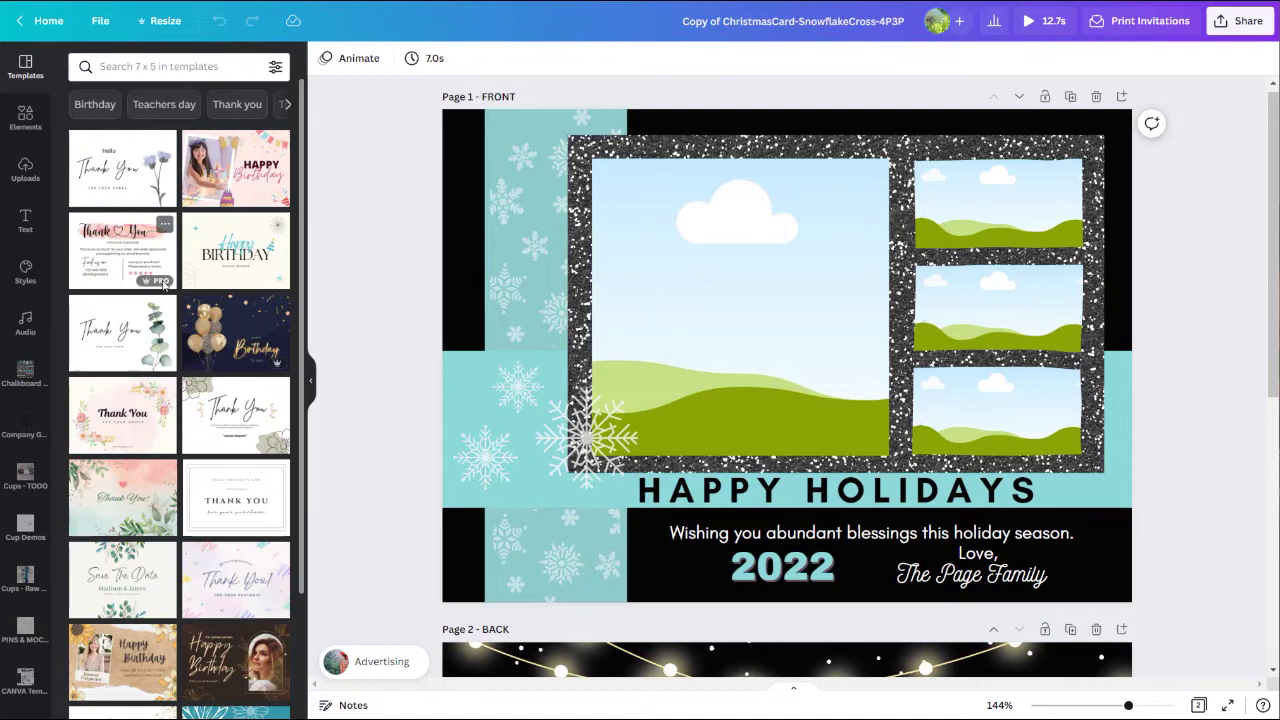
left_click(28, 118)
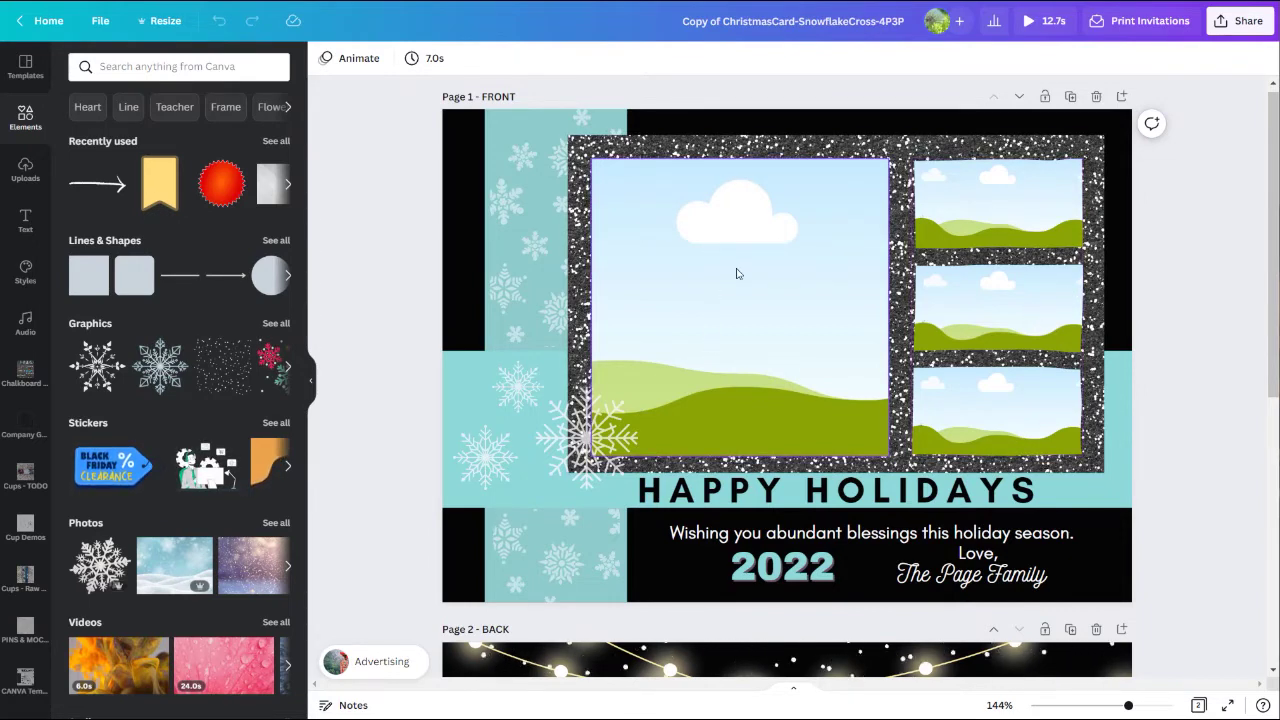
Step: Replace the HAPPY HOLIDAYS headline text with MERRY CHRISTMAS
left_click(726, 500)
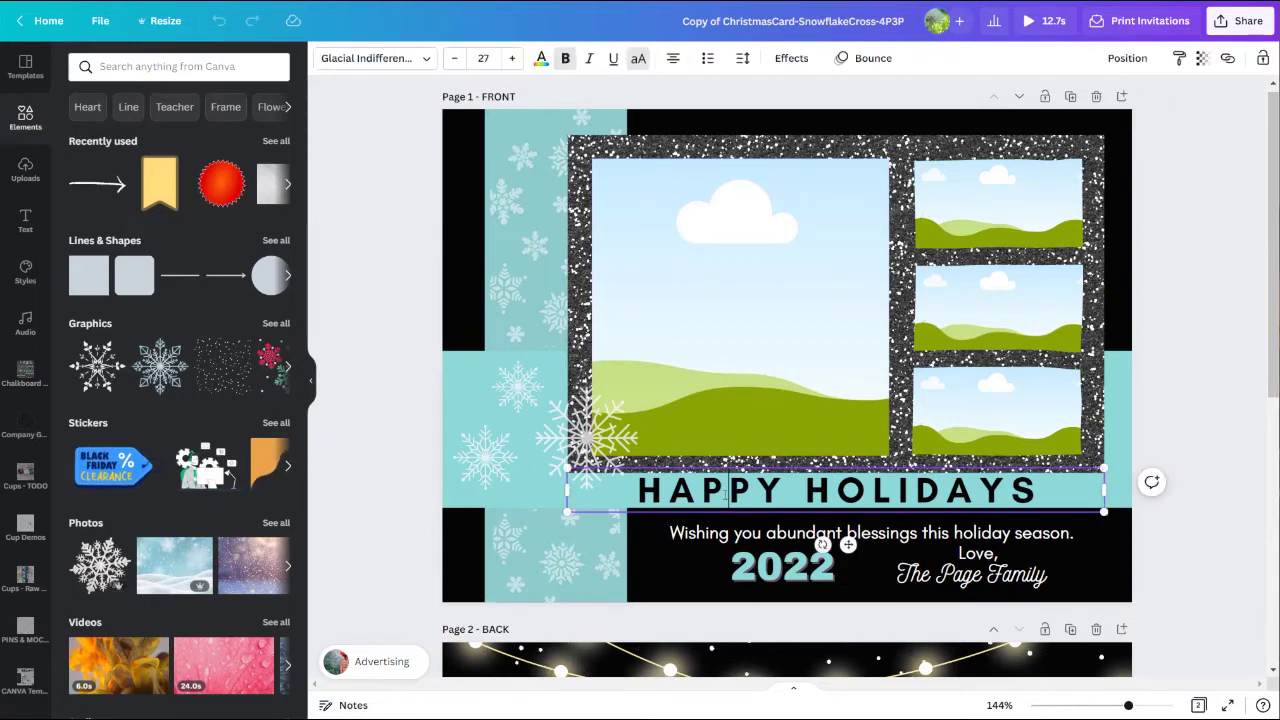
double_click(726, 500)
key("ctrl+a")
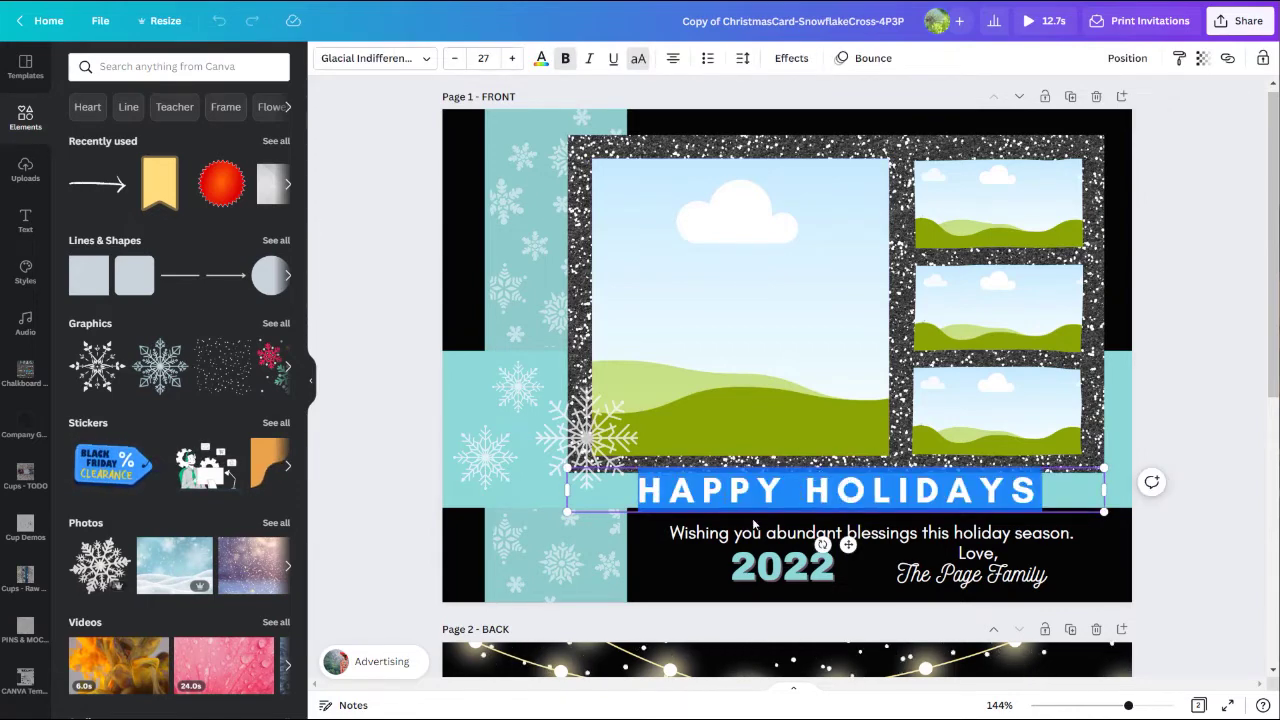
key("BackSpace")
type("MERR")
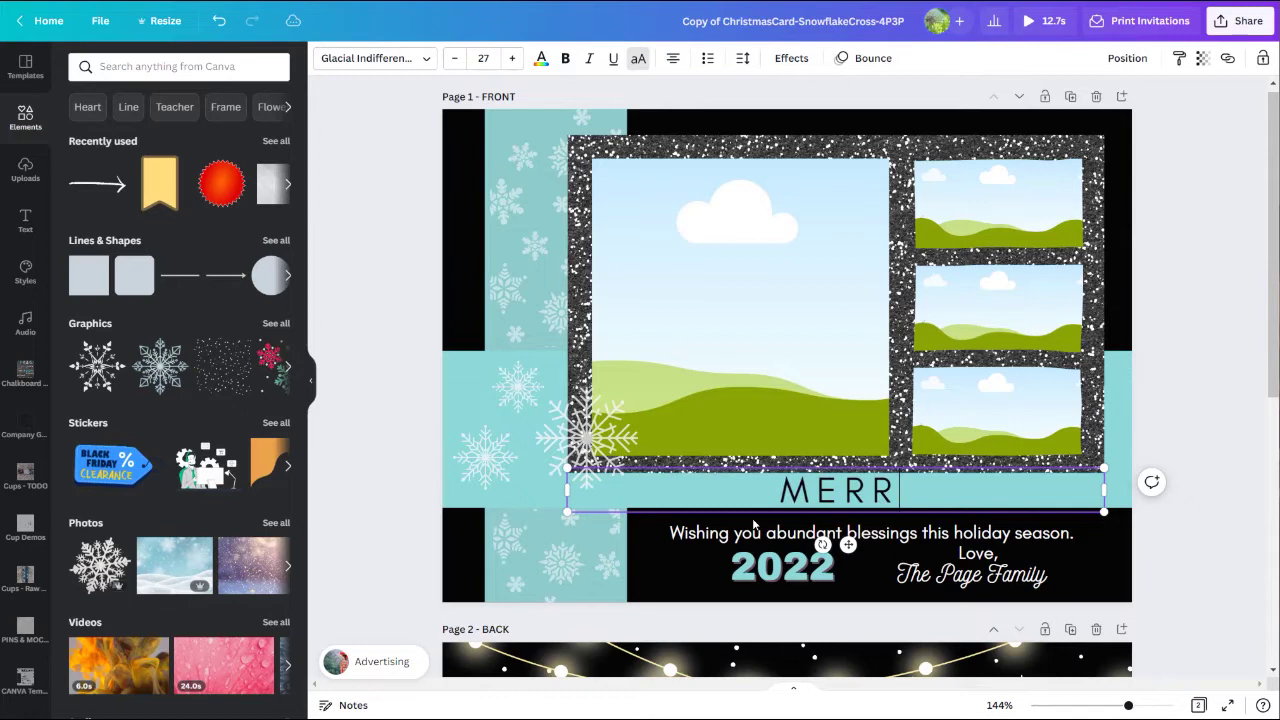
type("Y CHRIST")
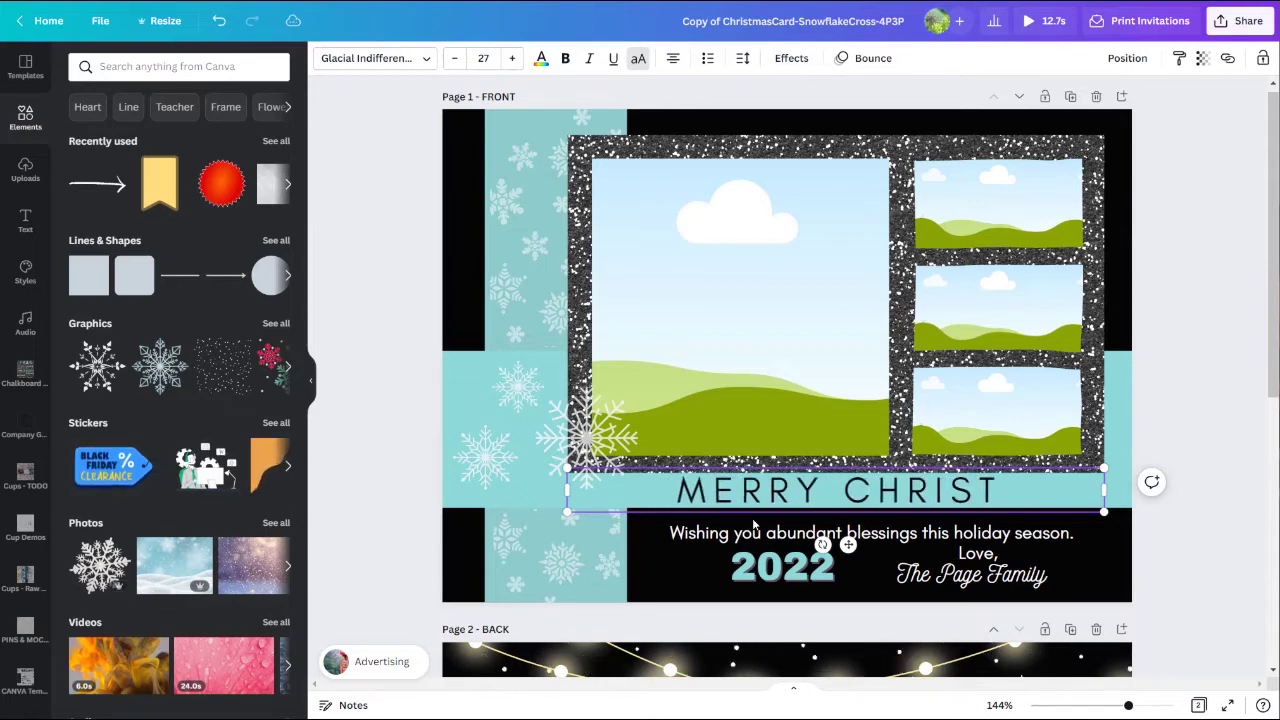
type("MAS")
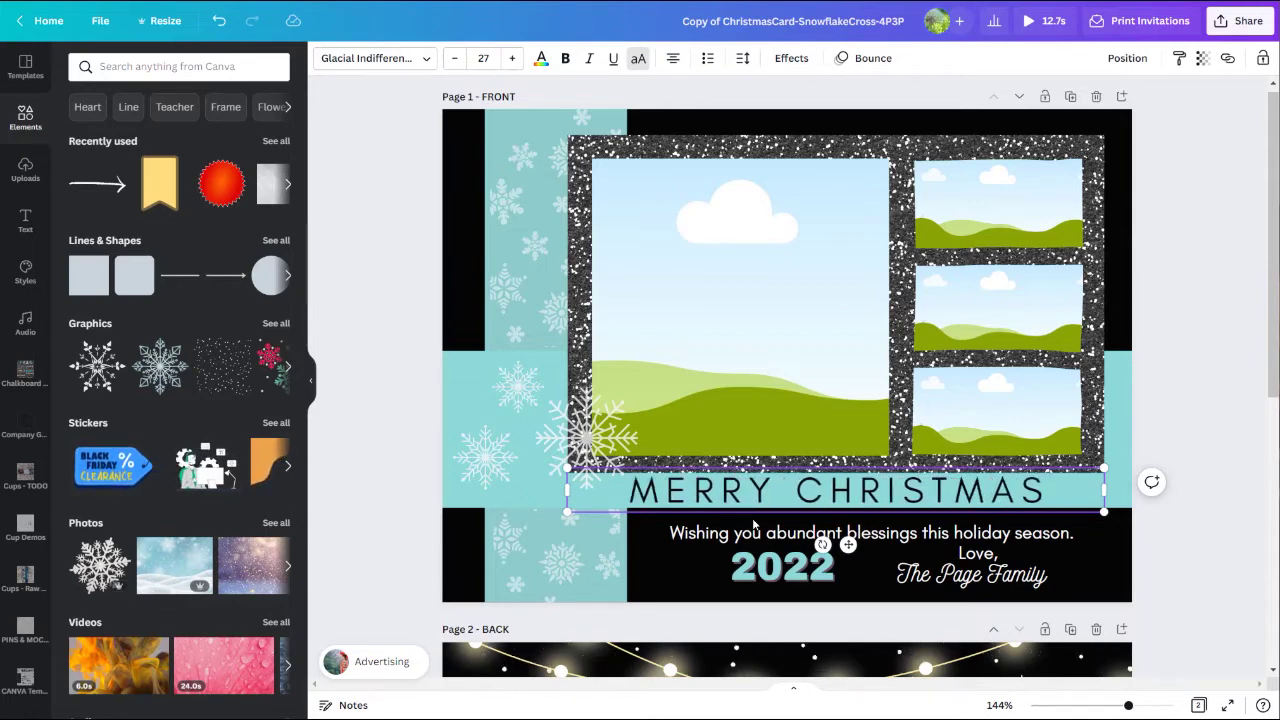
left_click(378, 438)
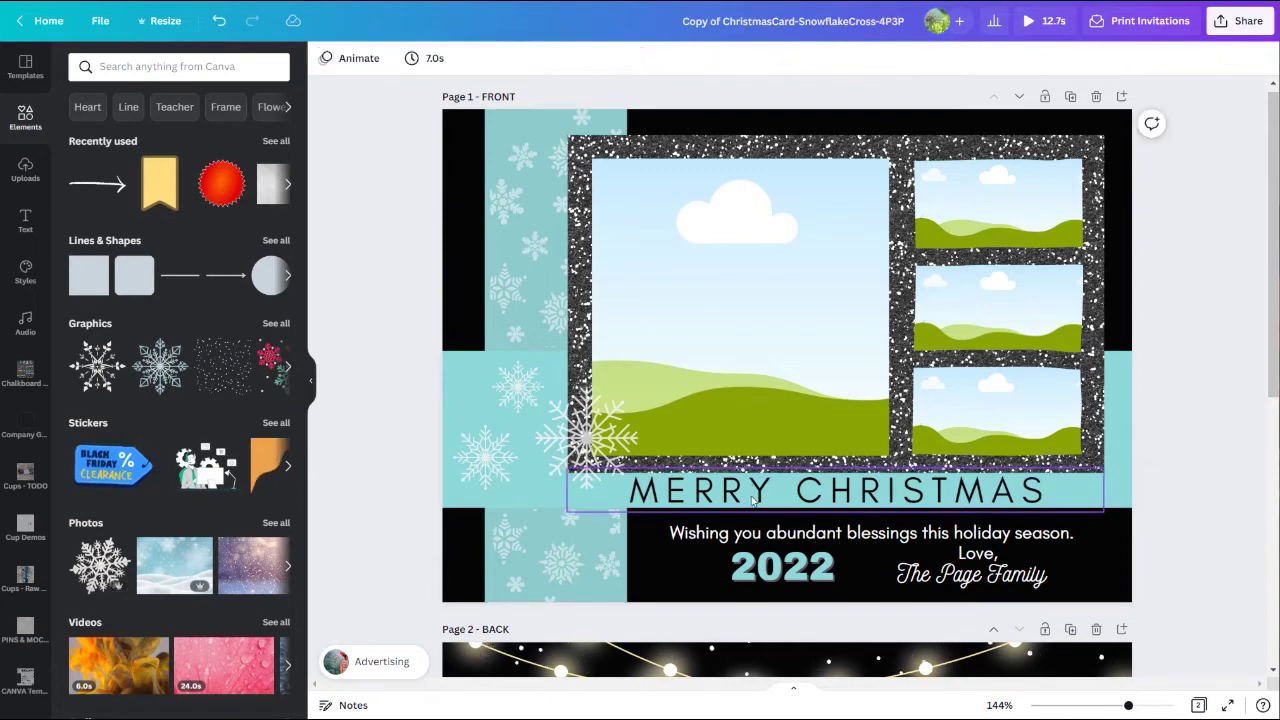
Step: Make the MERRY CHRISTMAS headline bold
left_click(752, 492)
key("ctrl+a")
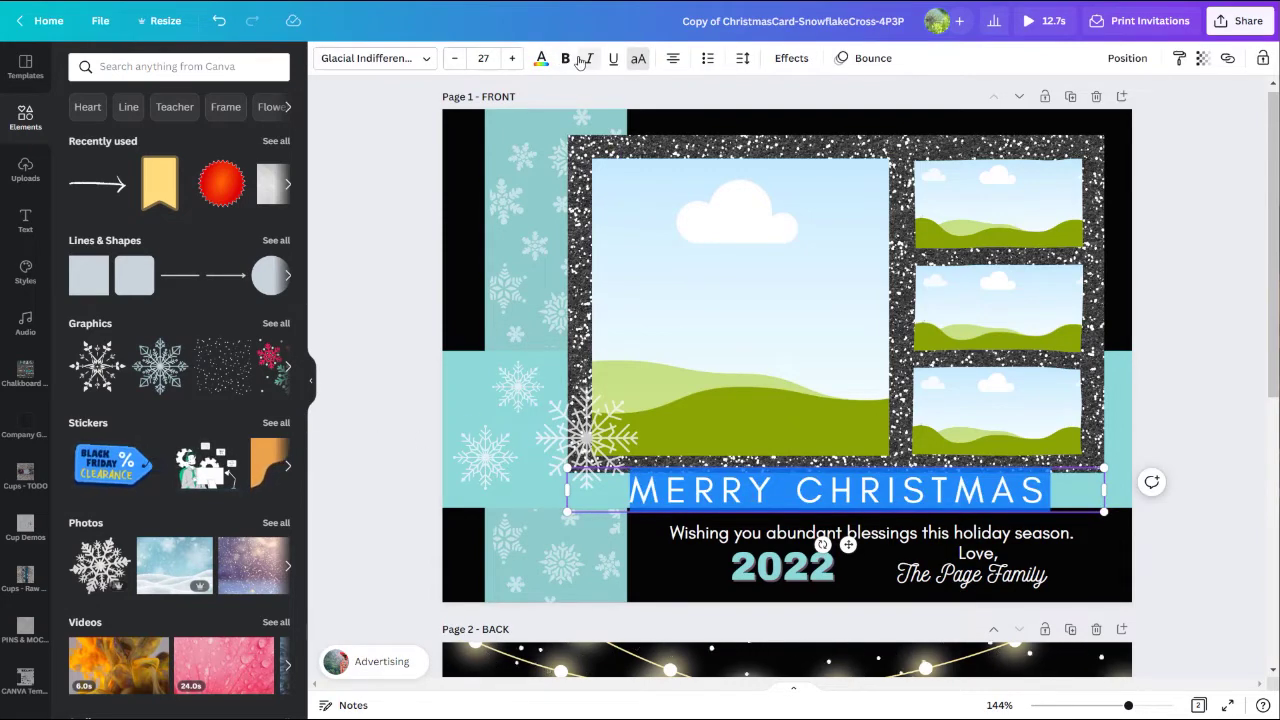
left_click(585, 59)
left_click(587, 59)
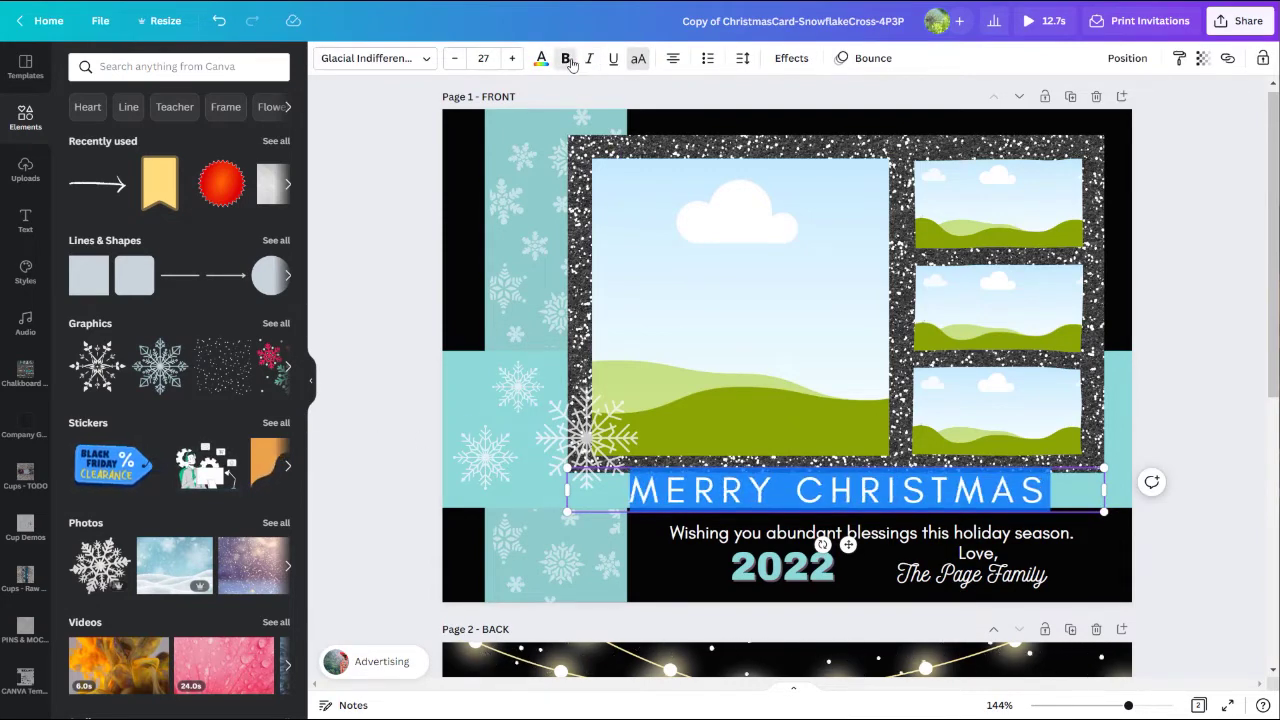
left_click(568, 60)
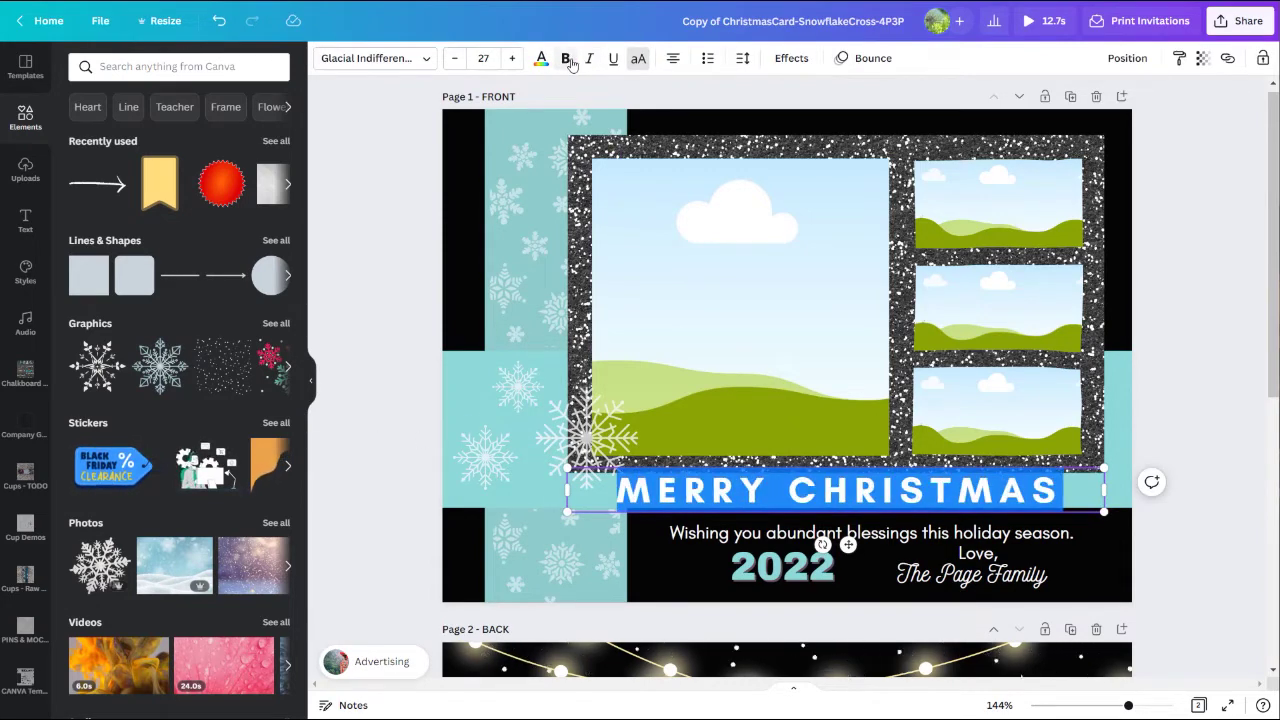
Step: Set the headline font to Archivo Black
left_click(428, 59)
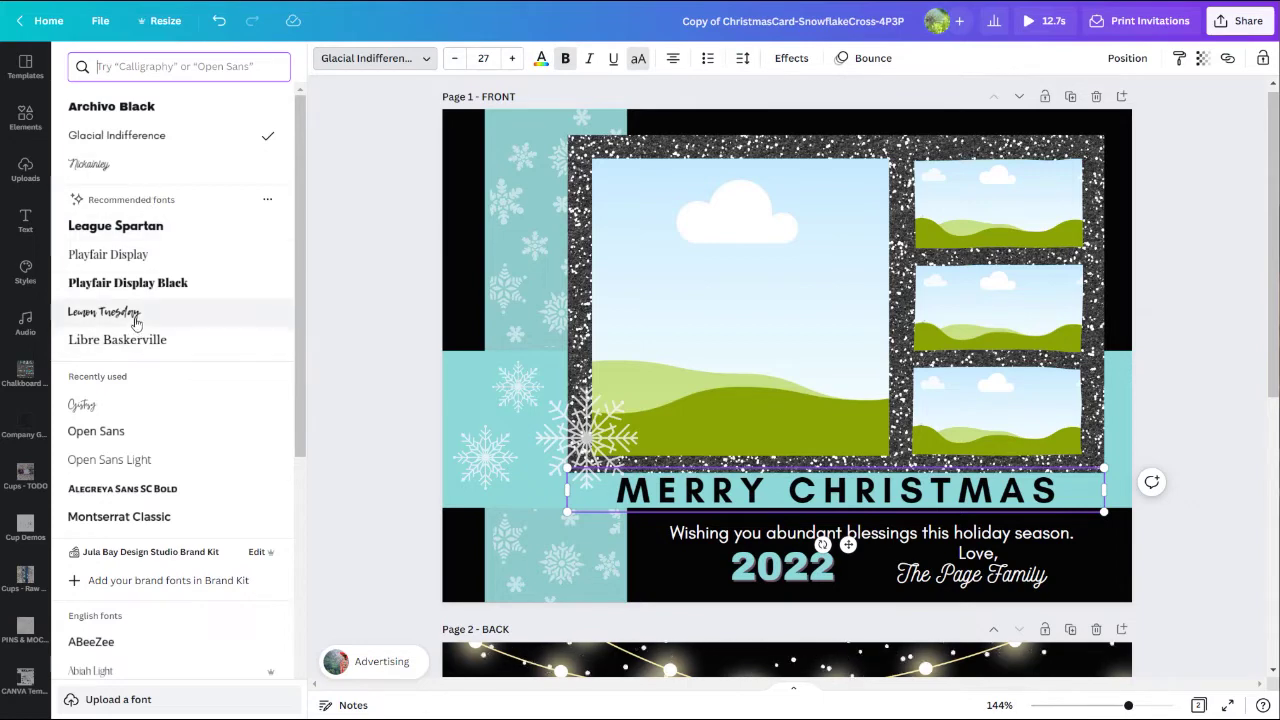
scroll(150, 420, "down", 3)
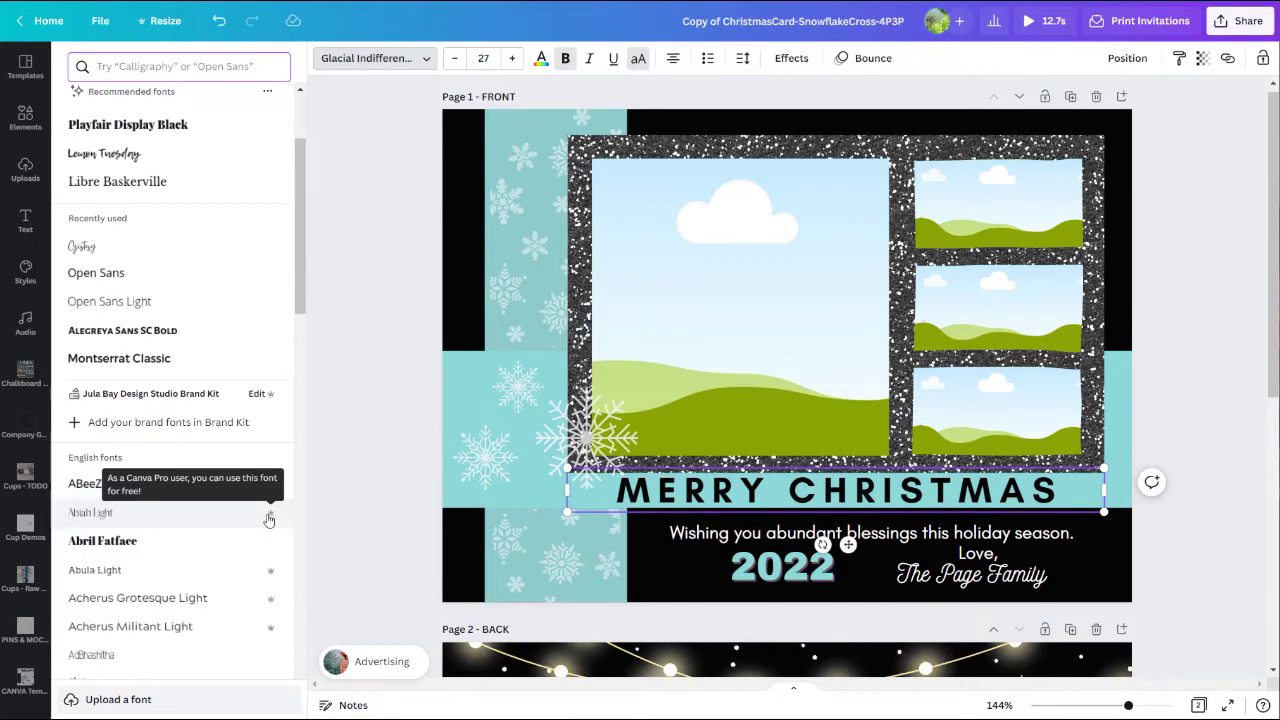
scroll(168, 242, "up", 1)
scroll(168, 242, "up", 3)
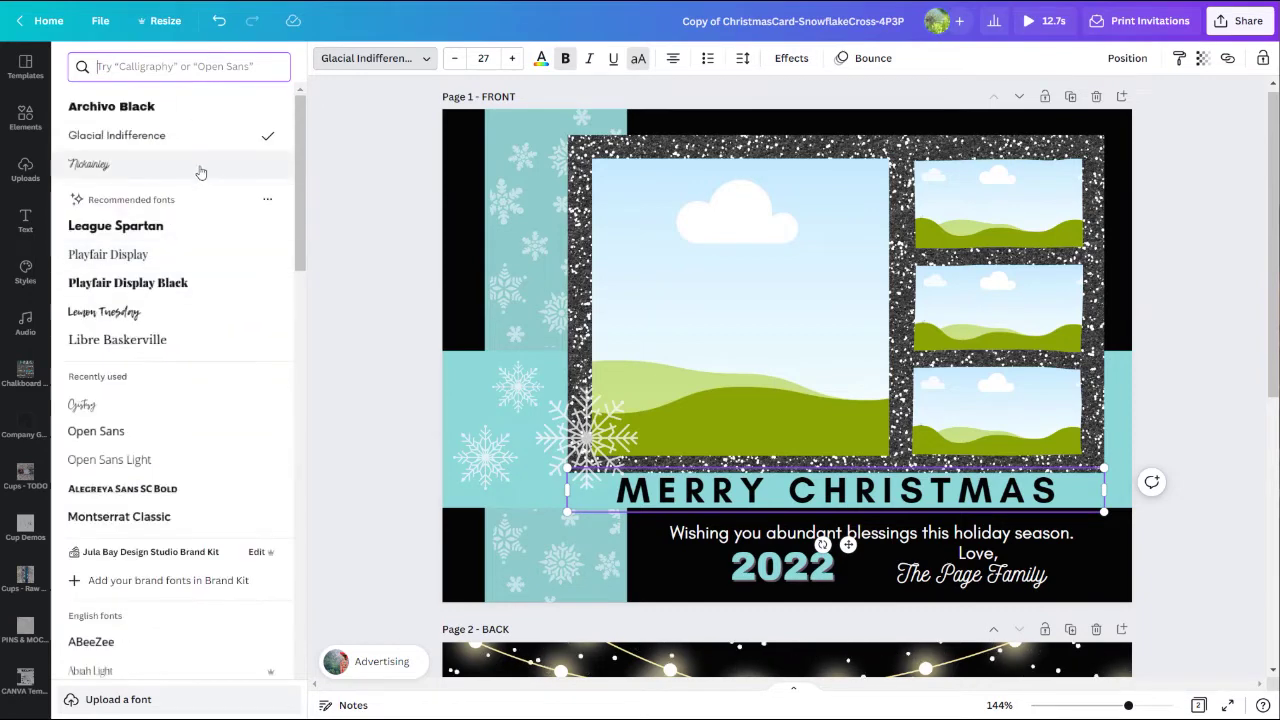
left_click(267, 200)
left_click(267, 200)
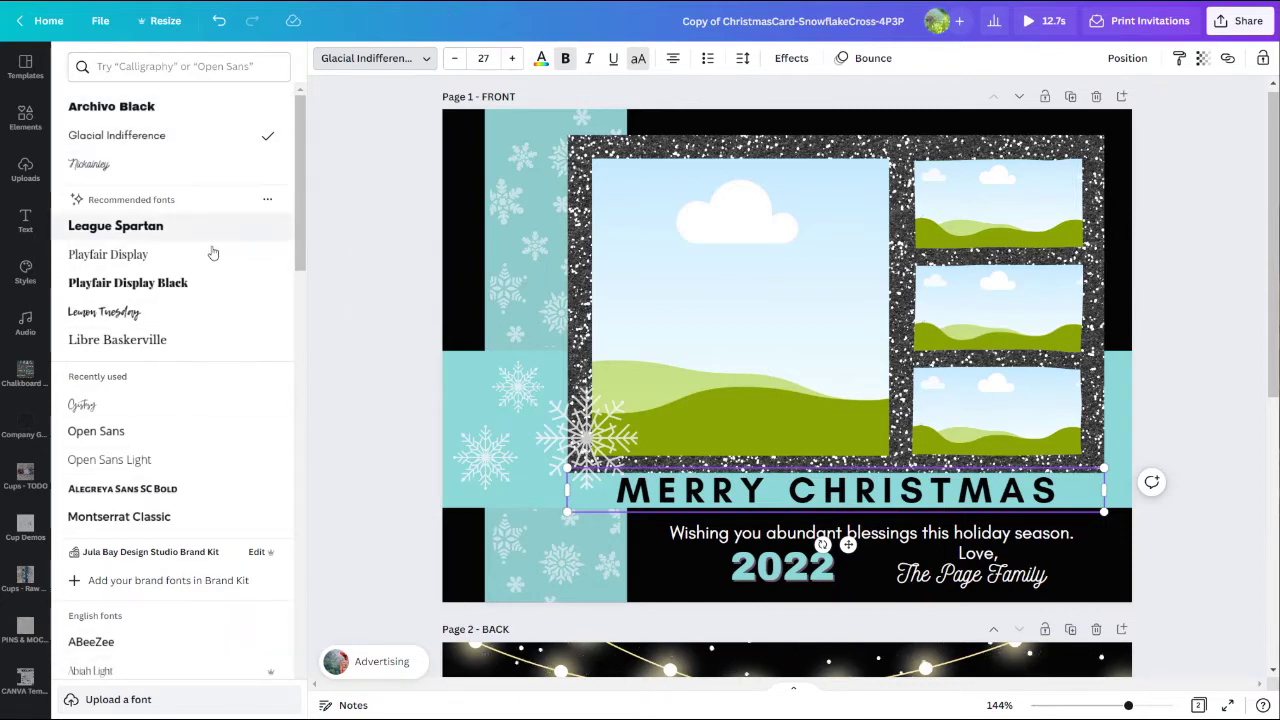
left_click(162, 313)
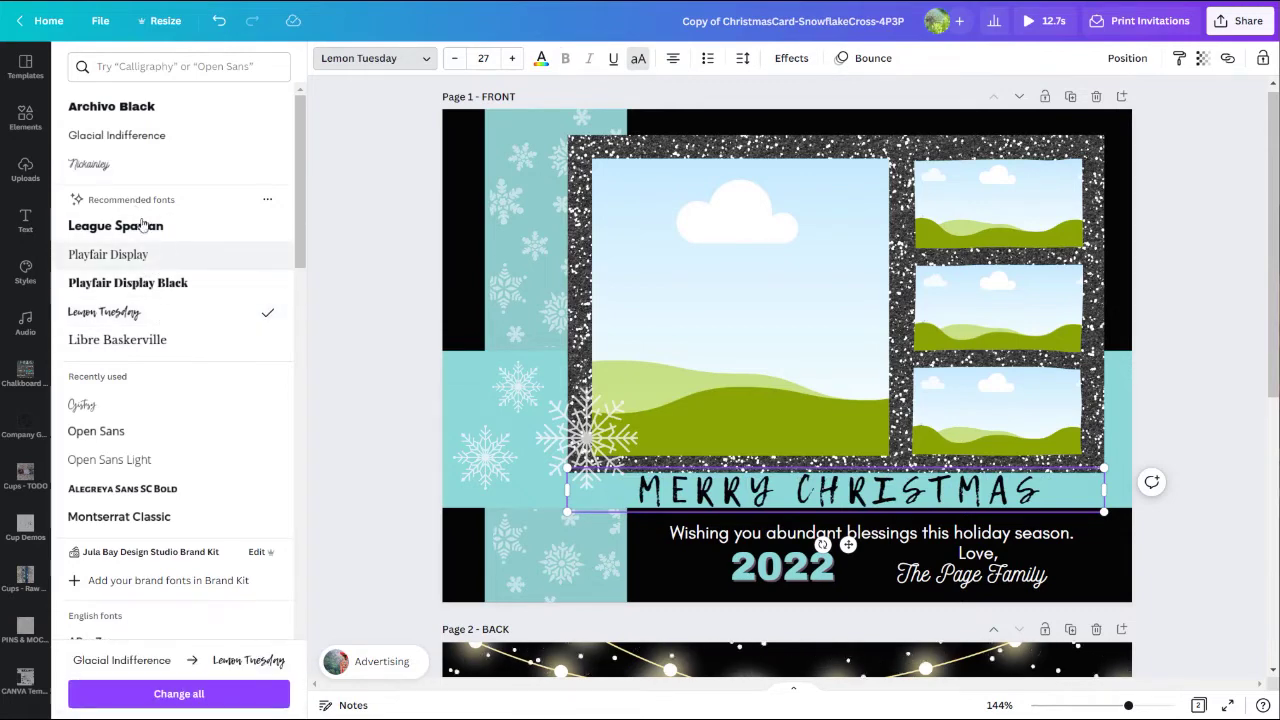
left_click(140, 110)
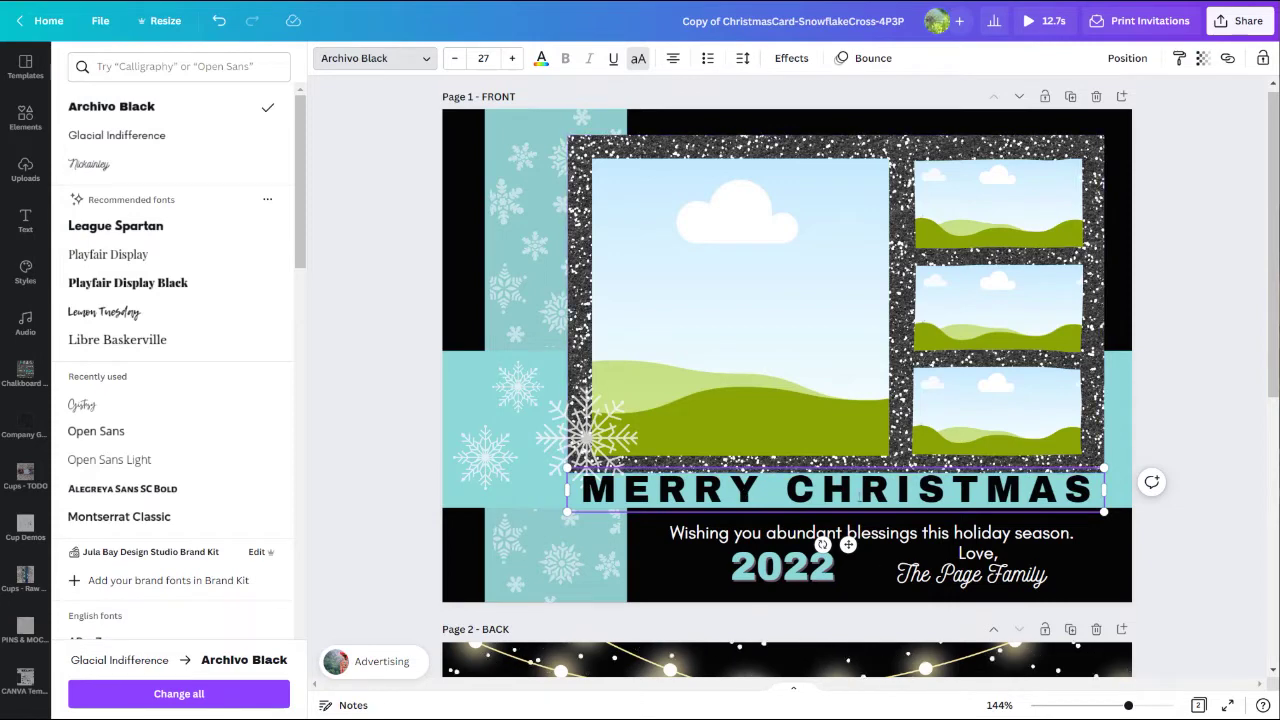
left_click(782, 566)
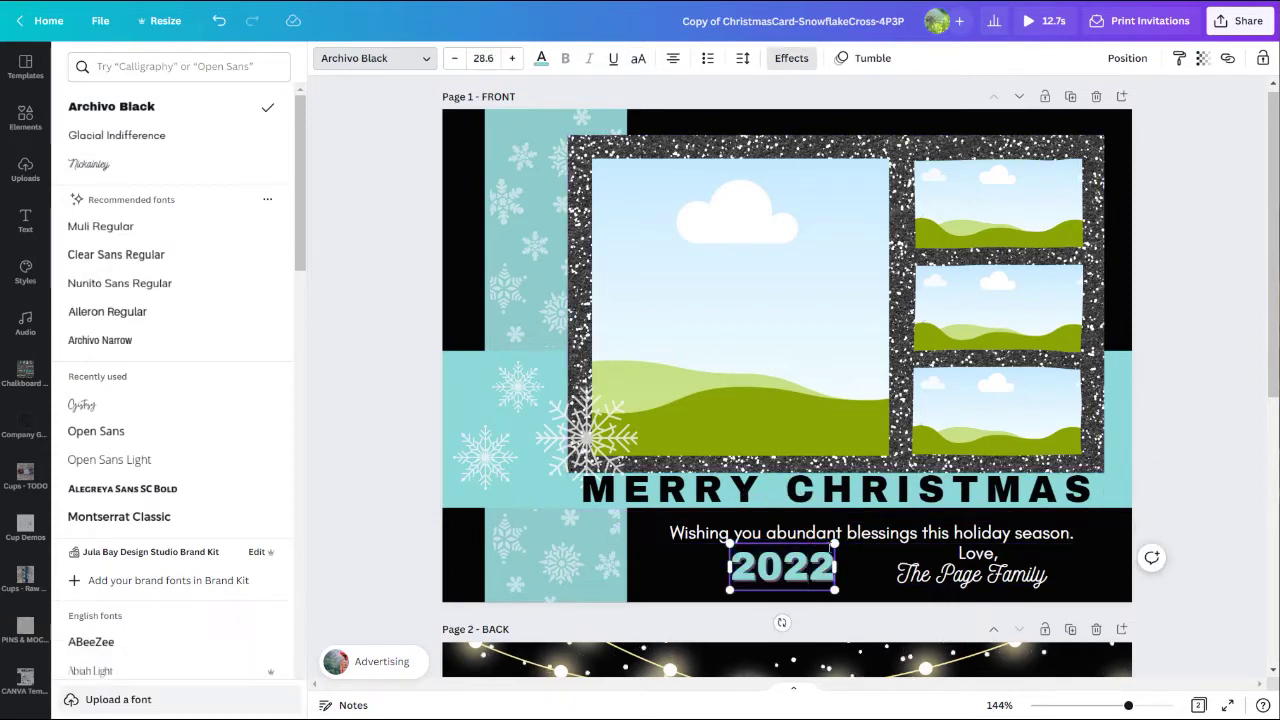
Step: Change the family signature to 'The Coopers'
left_click(907, 585)
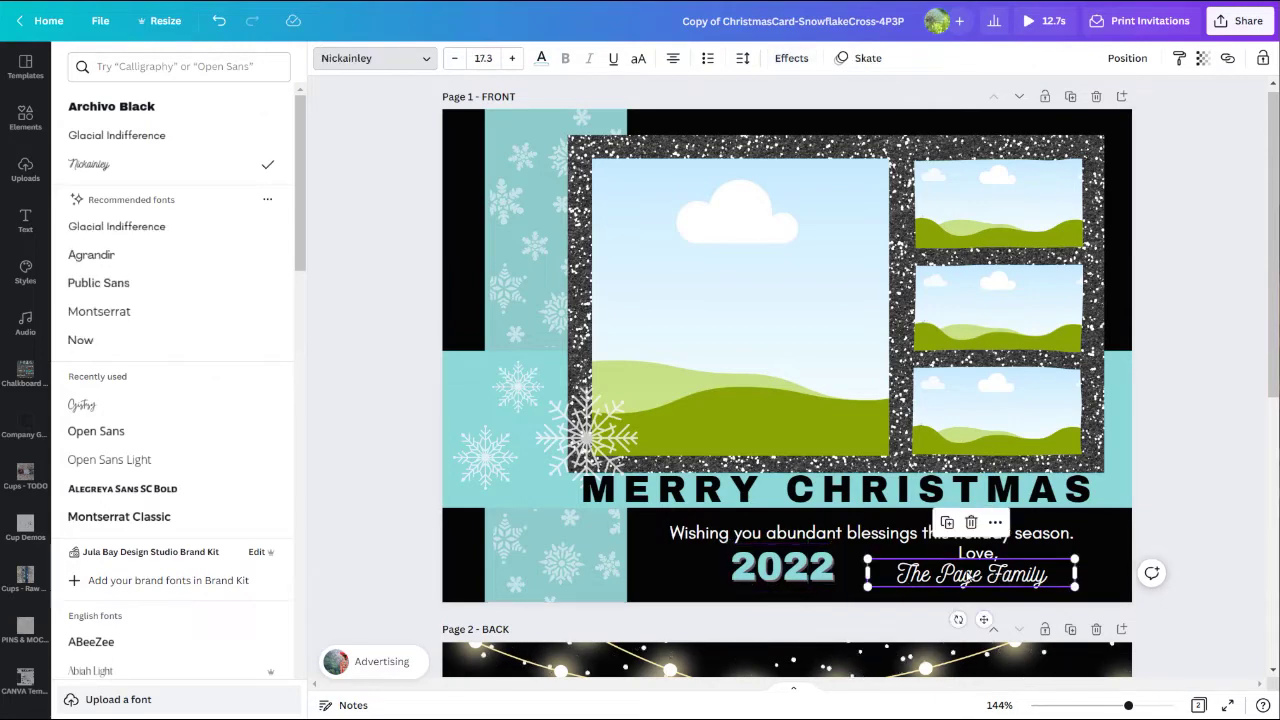
left_click(967, 576)
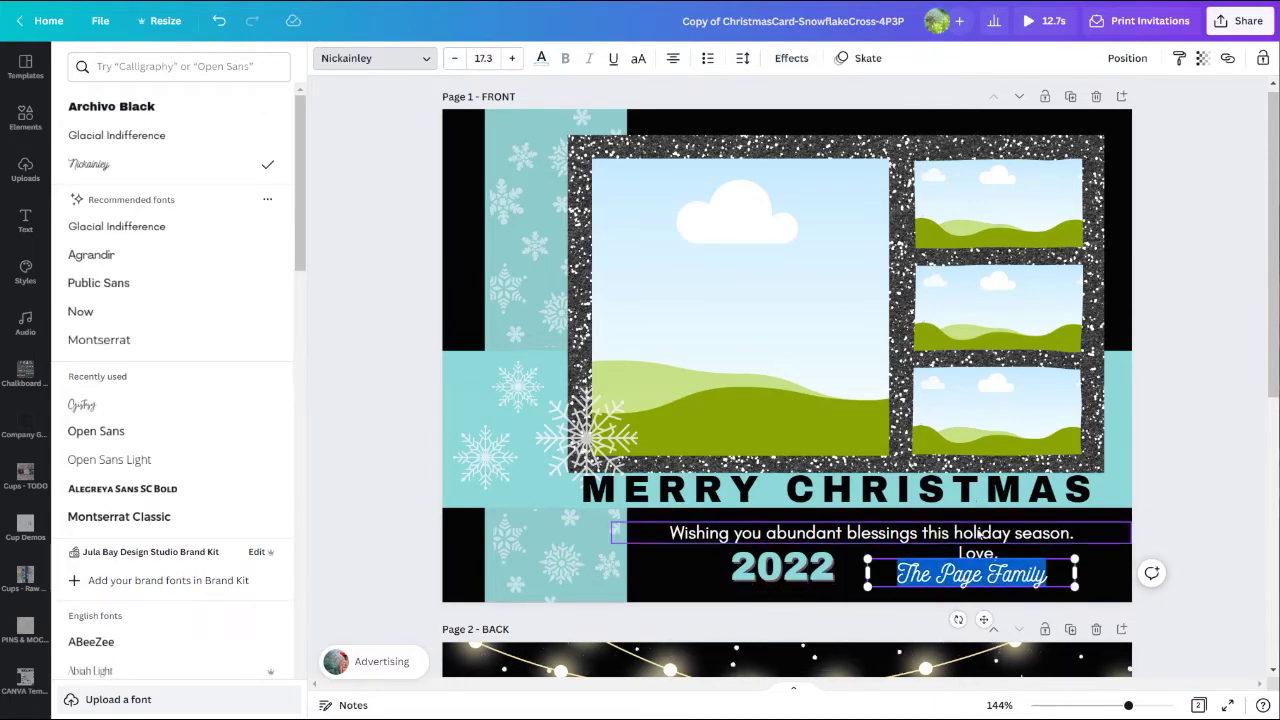
type("The Cooper")
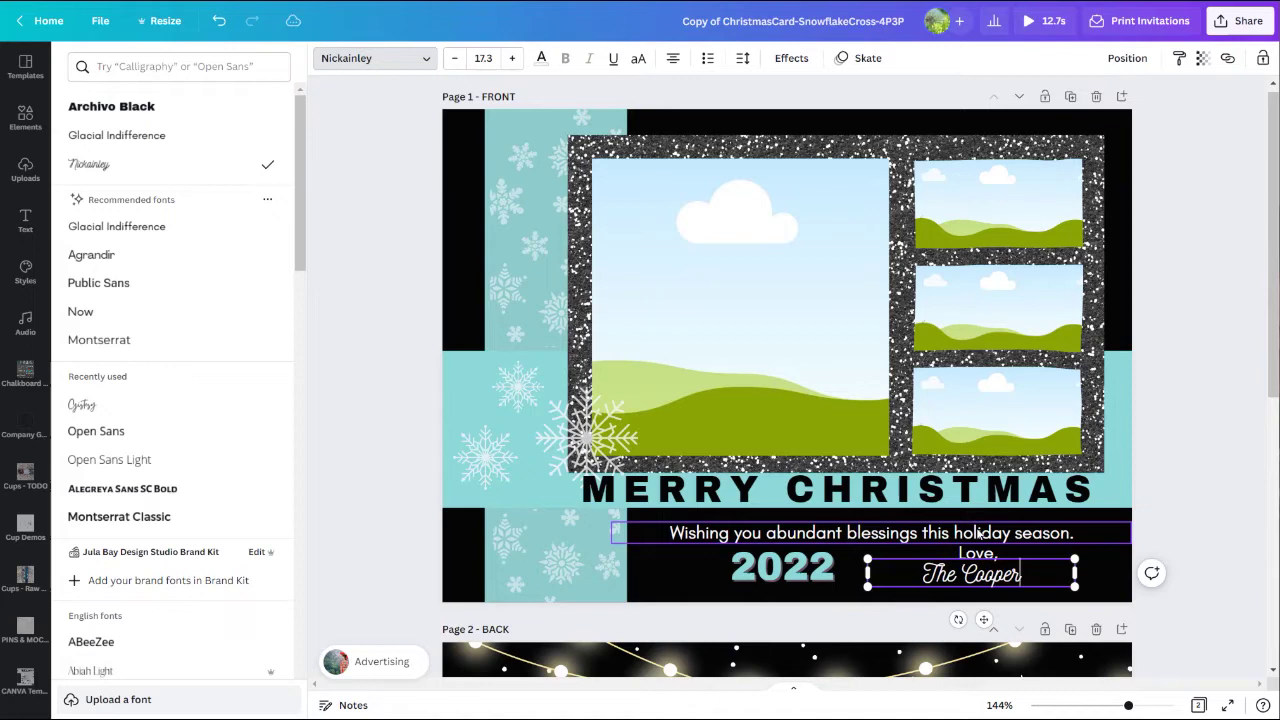
type("s")
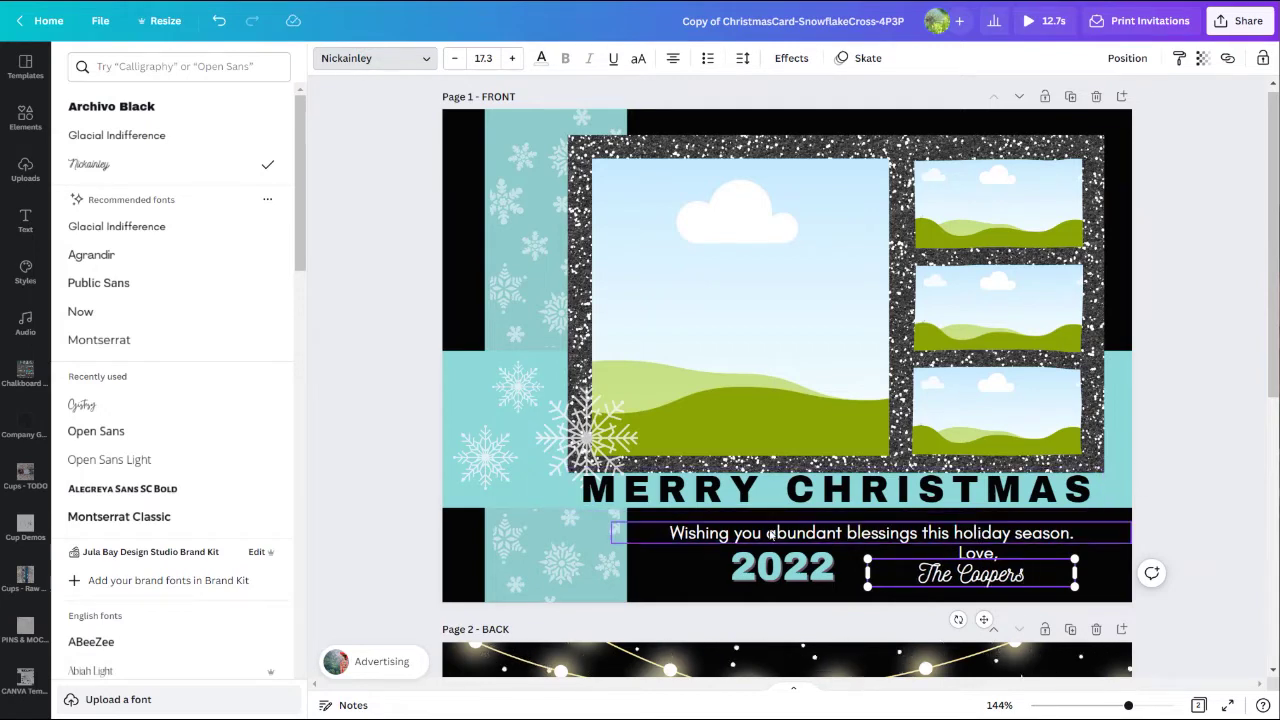
Step: Replace the greeting with 'Best wishes for the upcoming year! Happy Holidays.'
double_click(771, 535)
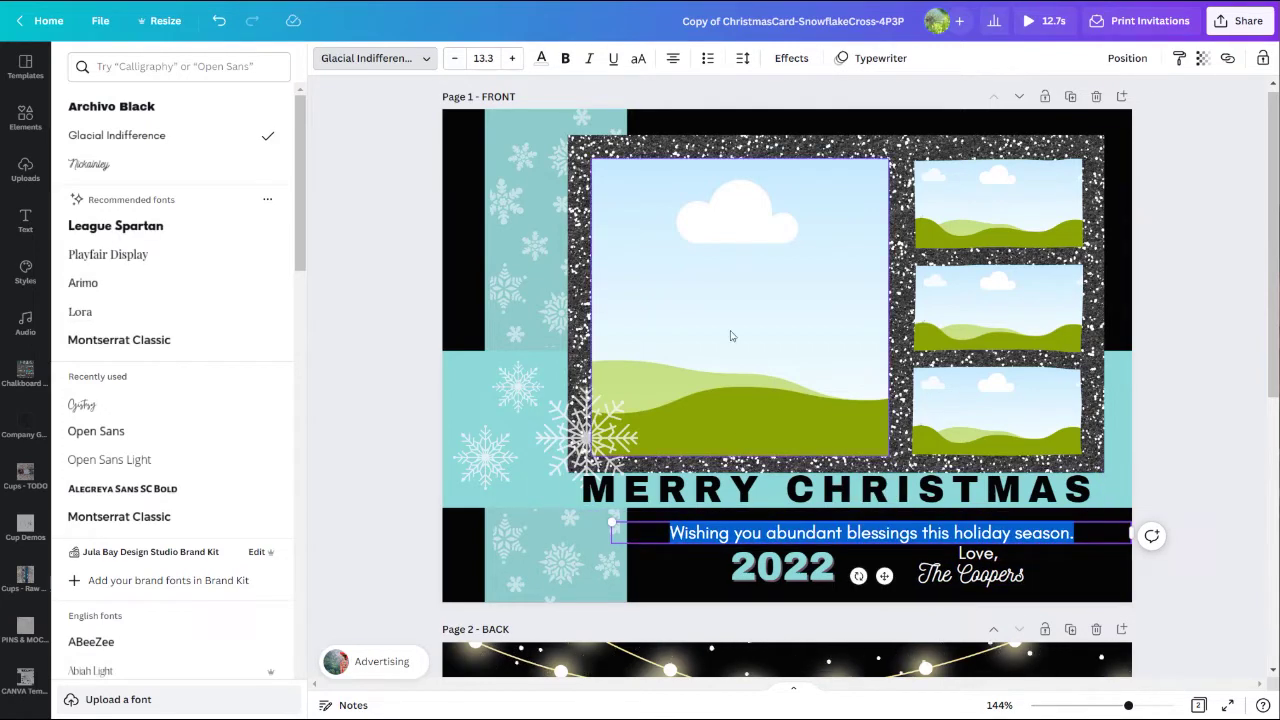
type("B")
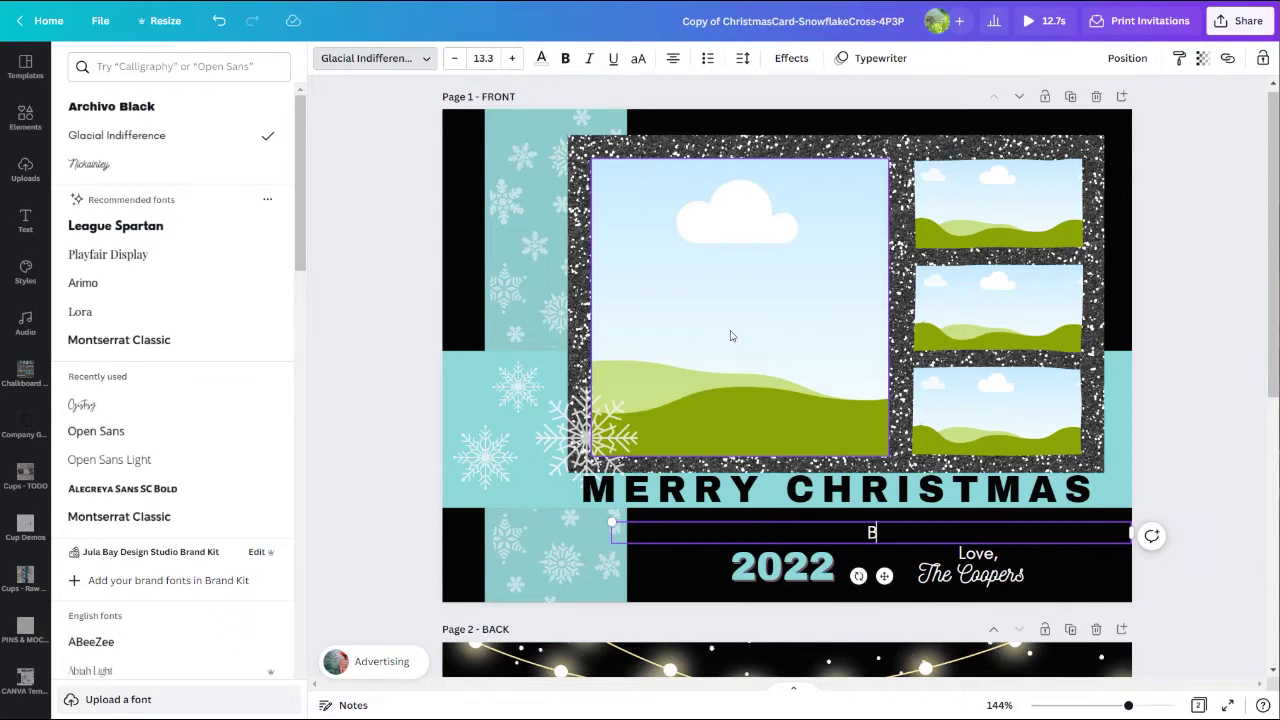
type("est wishes for")
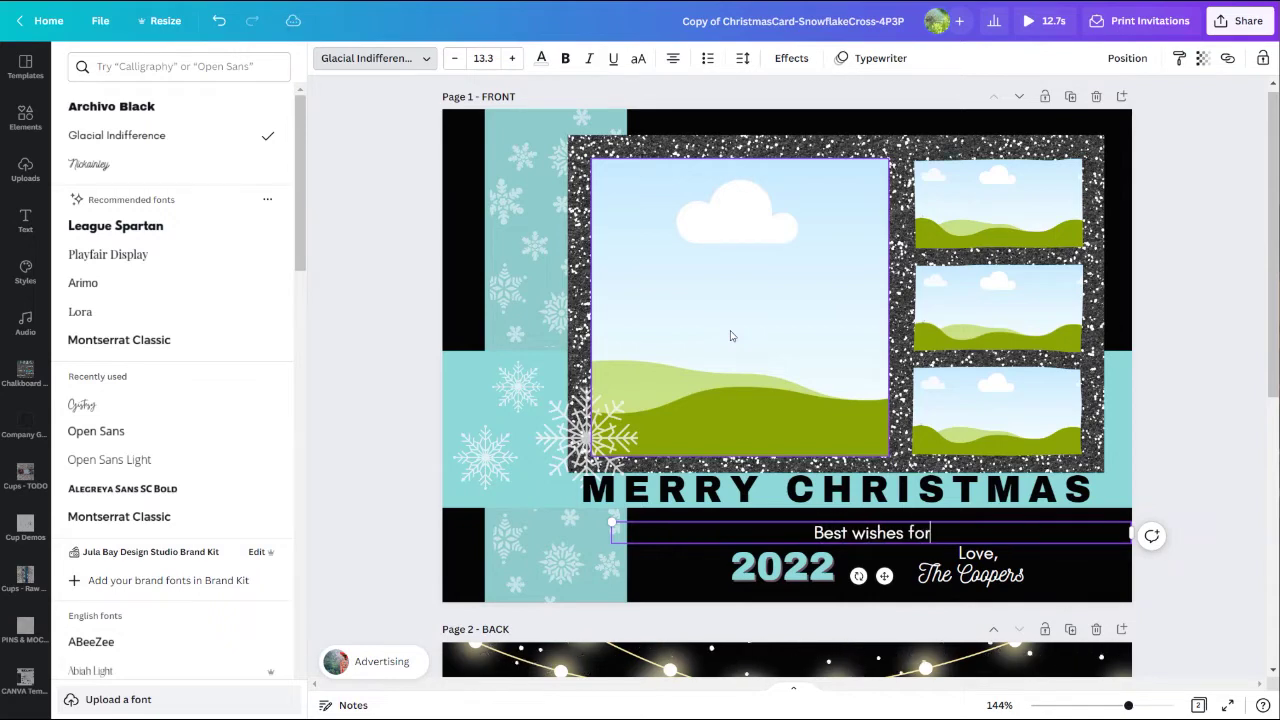
type(" th e upco")
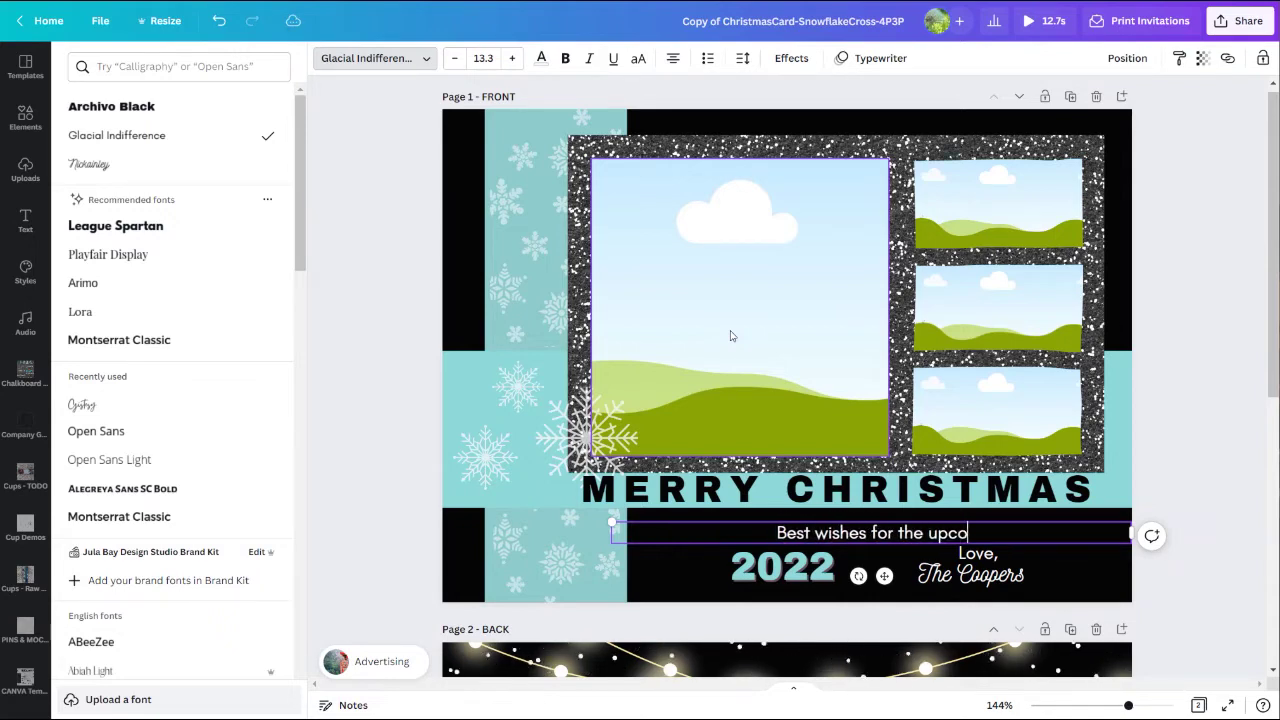
type("ming year!")
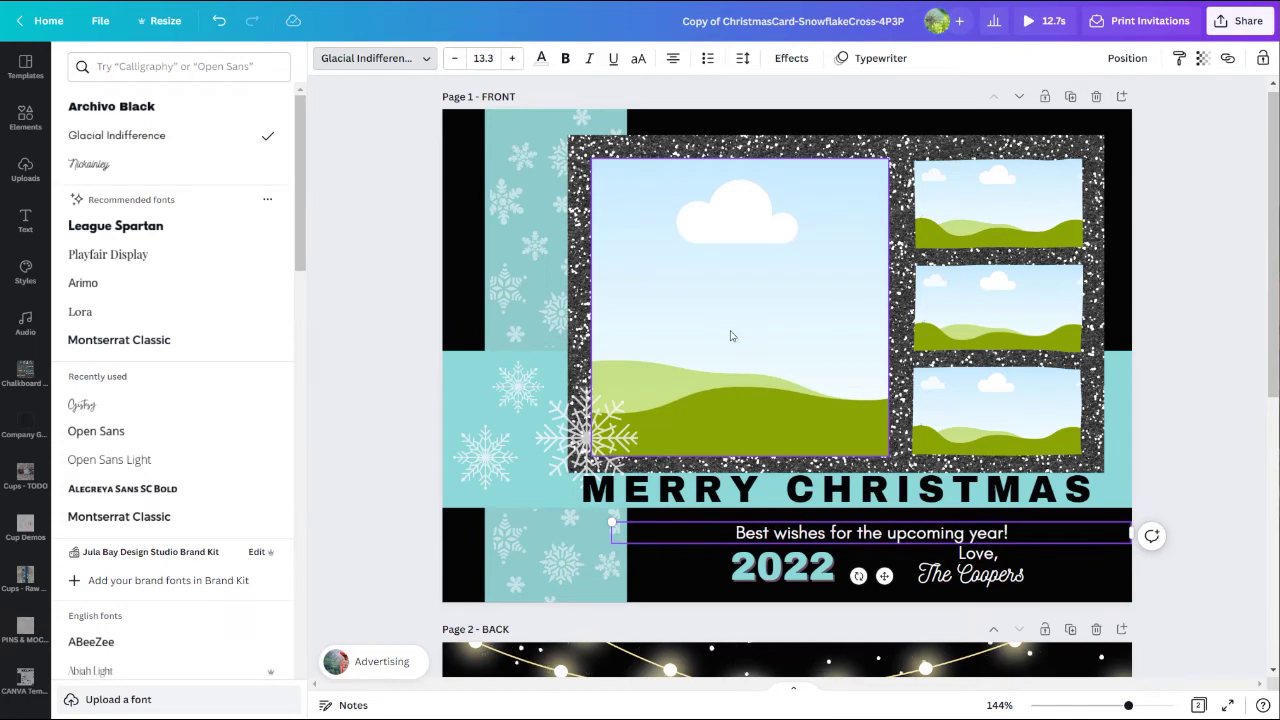
type("  Happy HOlid")
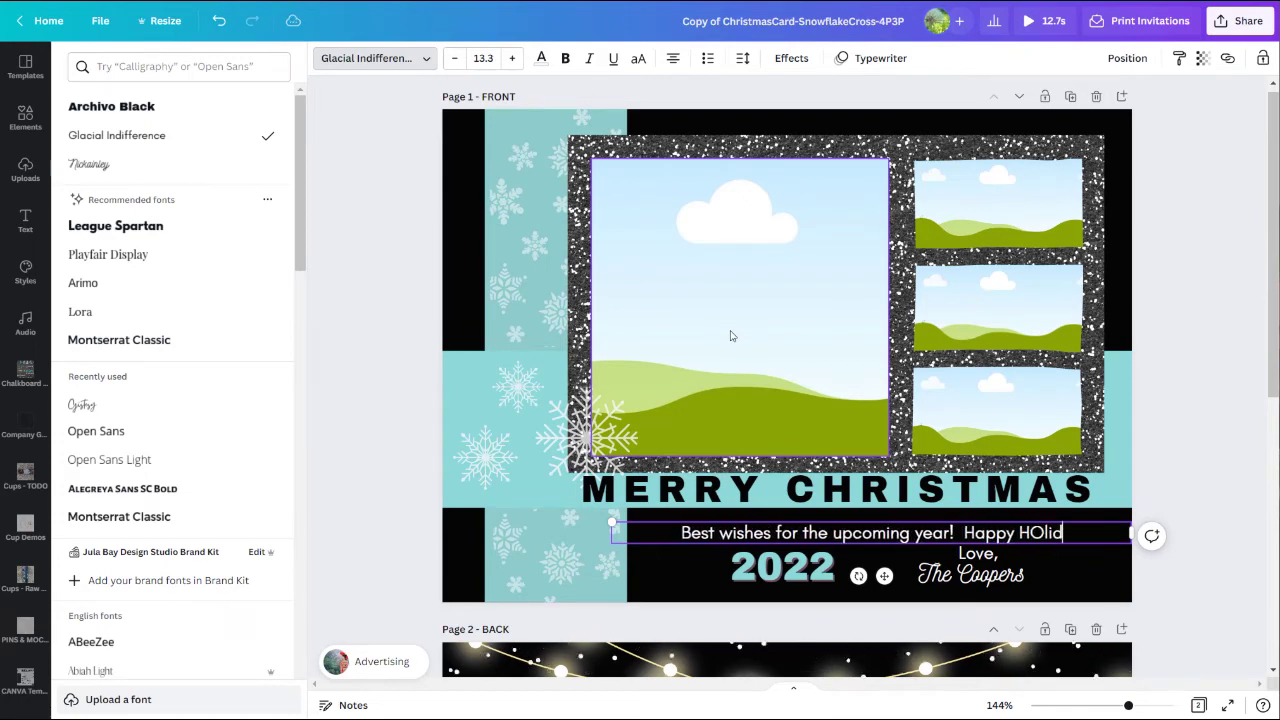
key("BackSpace")
key("BackSpace")
key("BackSpace")
key("BackSpace")
type("olidays")
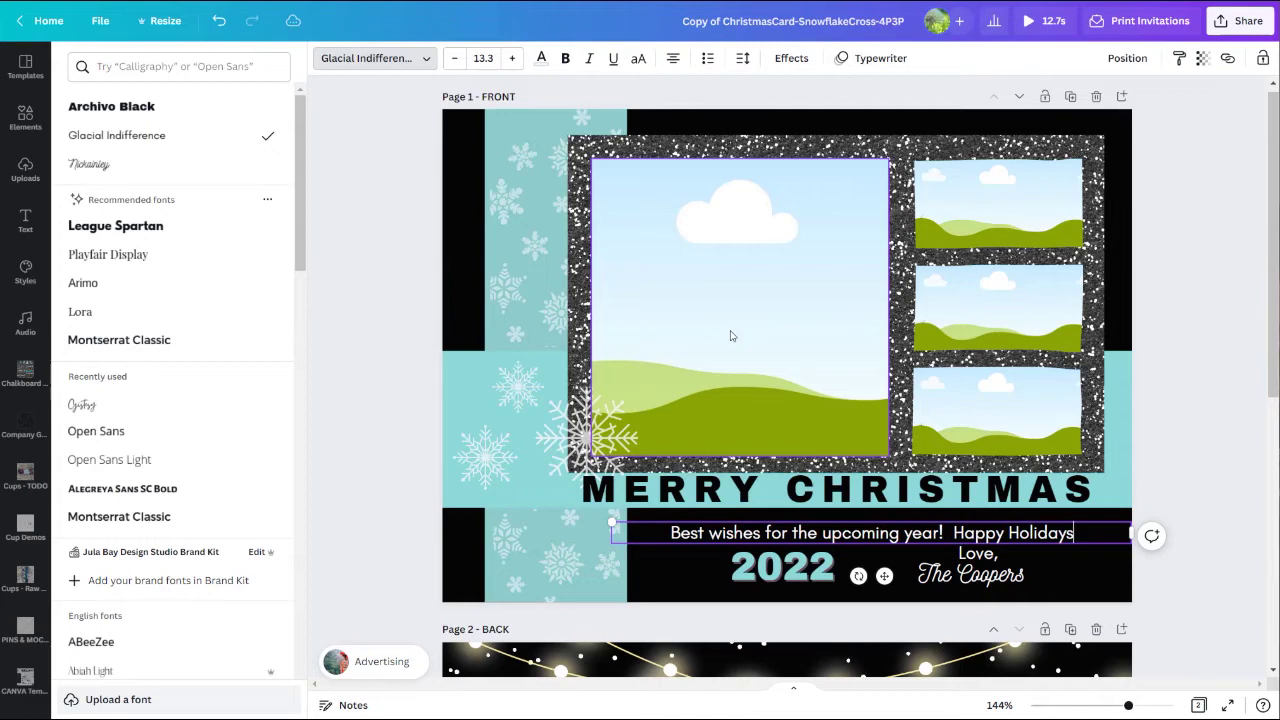
type(".")
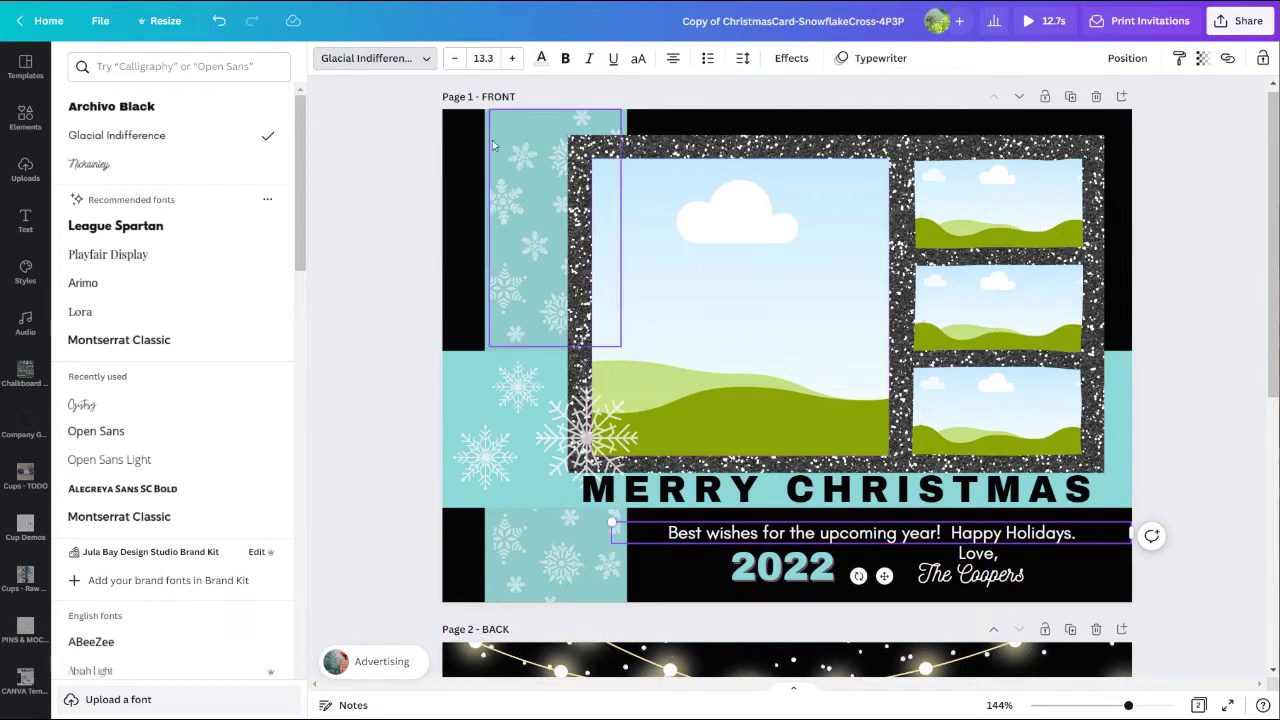
Step: Turn the teal snowflake strip and the MERRY CHRISTMAS band pink
left_click(488, 125)
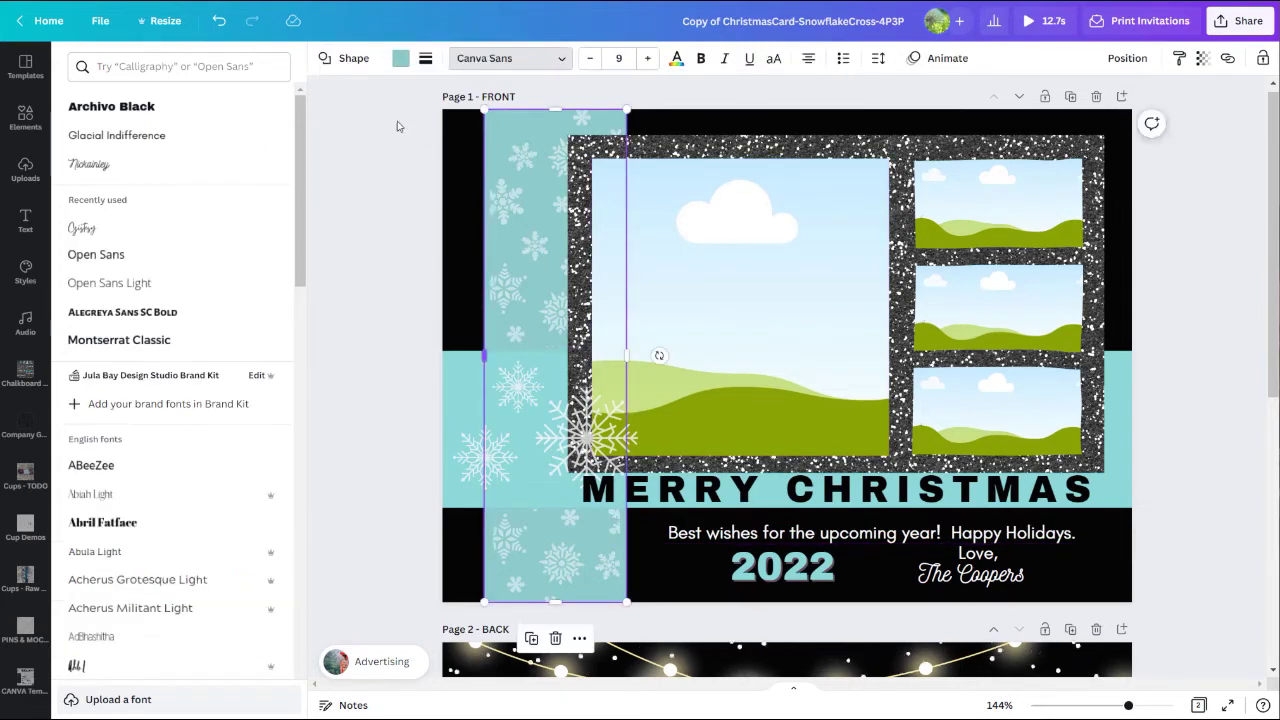
left_click(400, 60)
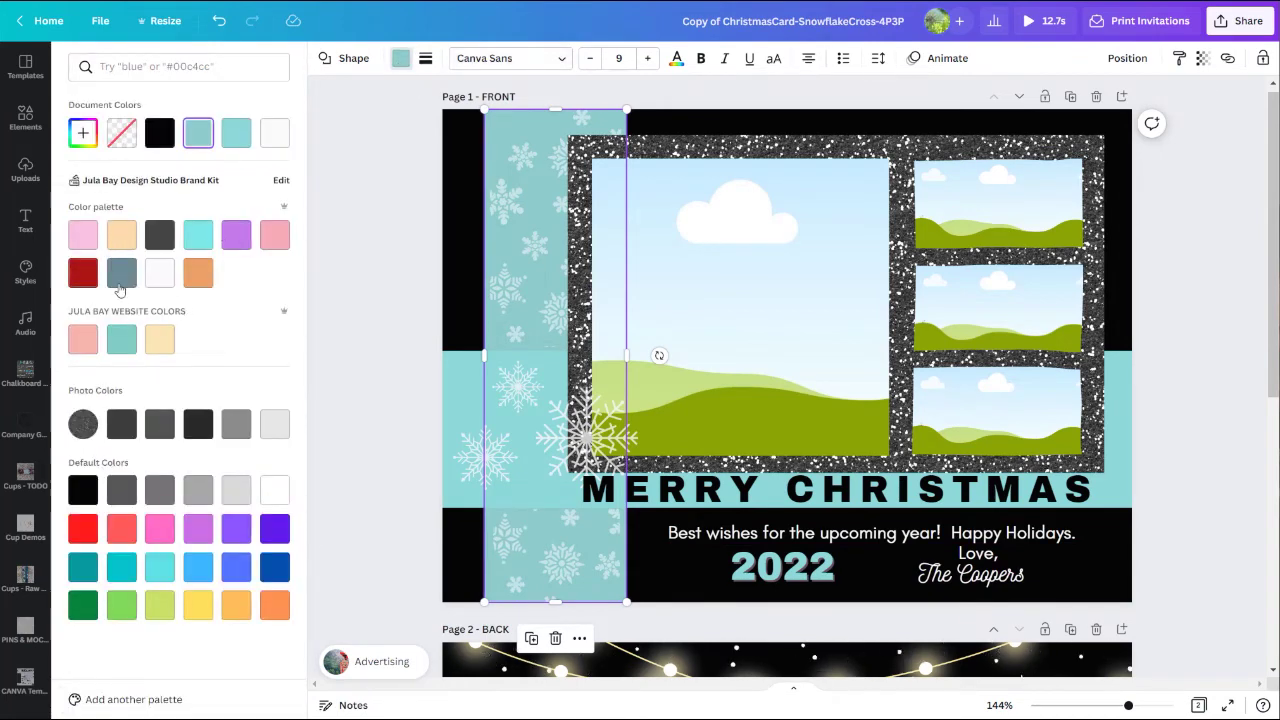
left_click(270, 240)
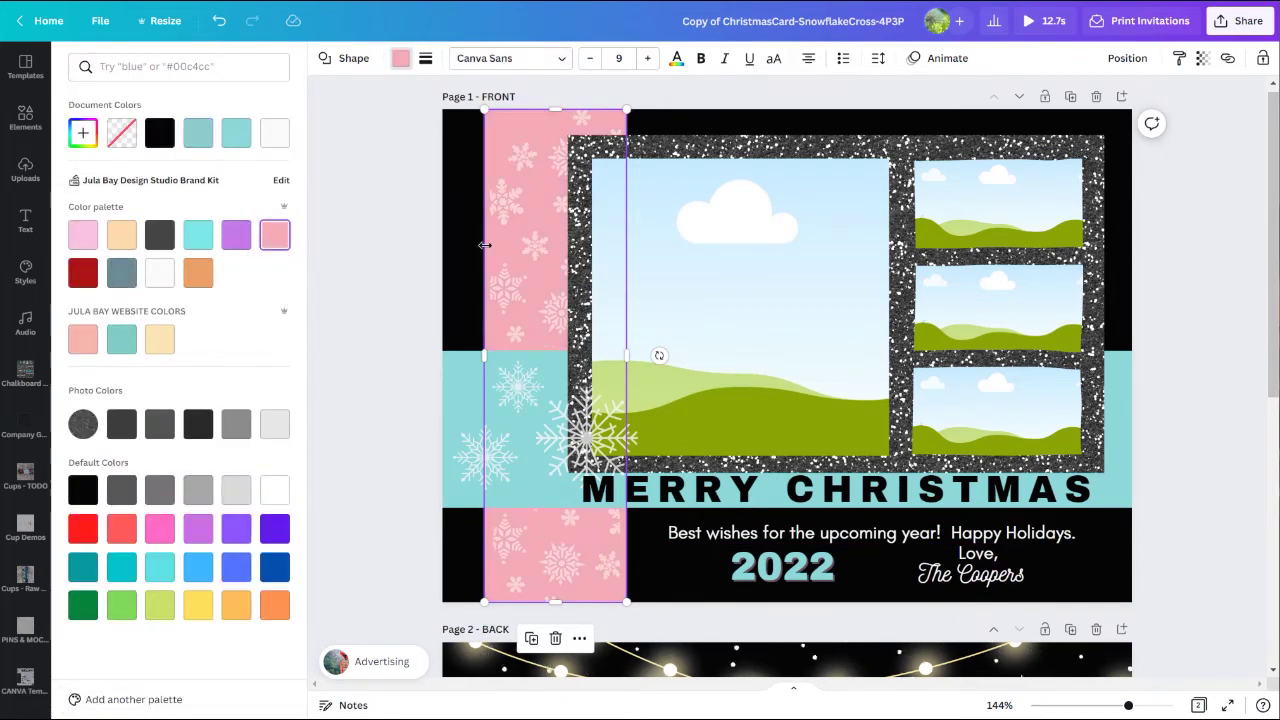
left_click(445, 370)
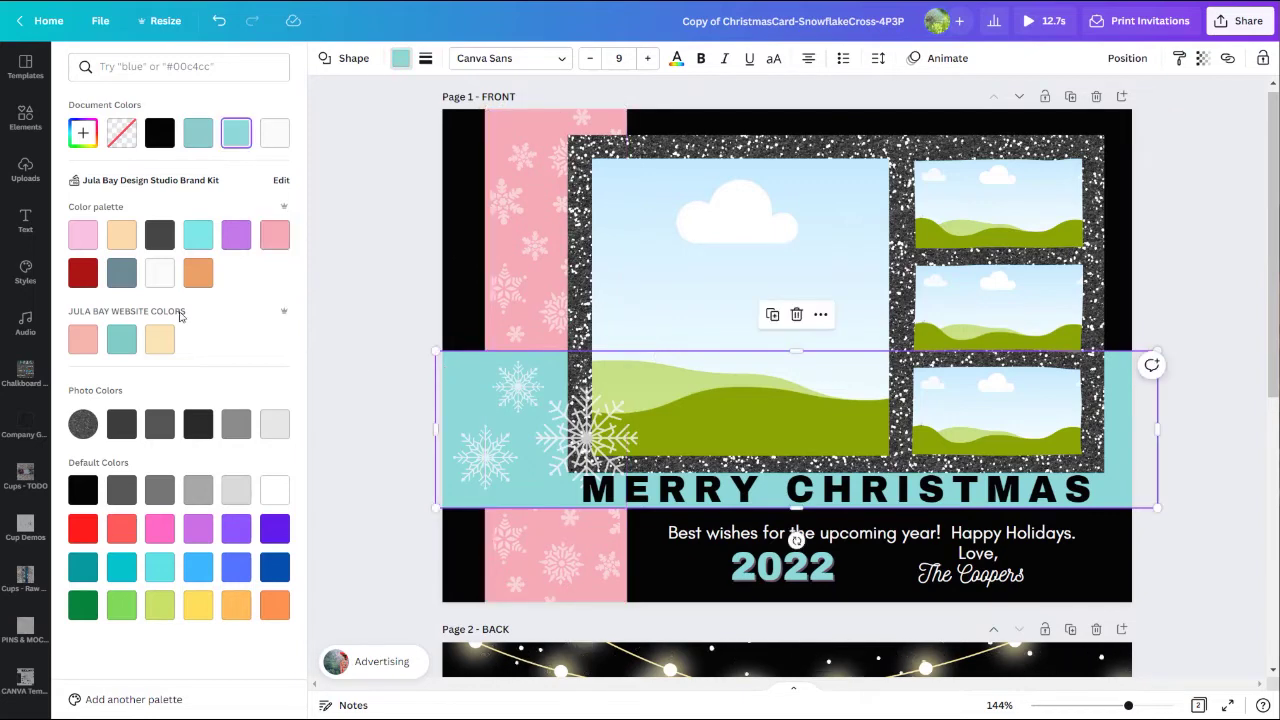
left_click(80, 138)
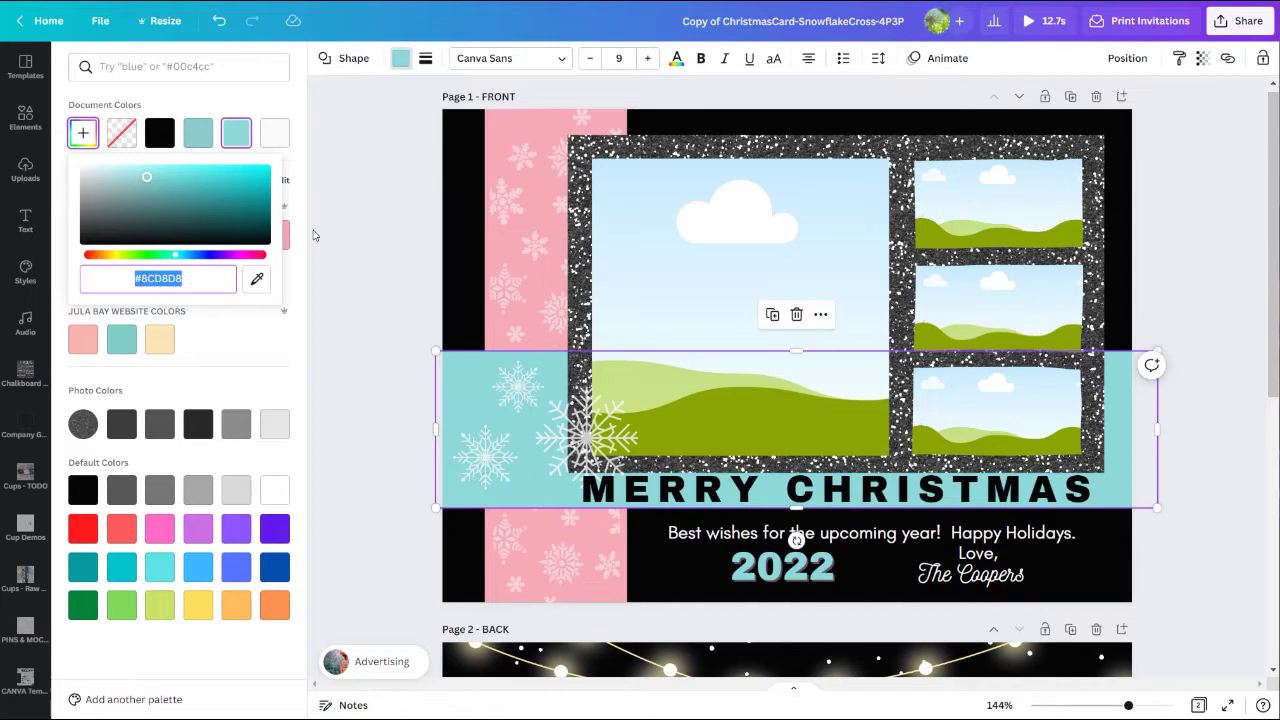
left_click(292, 244)
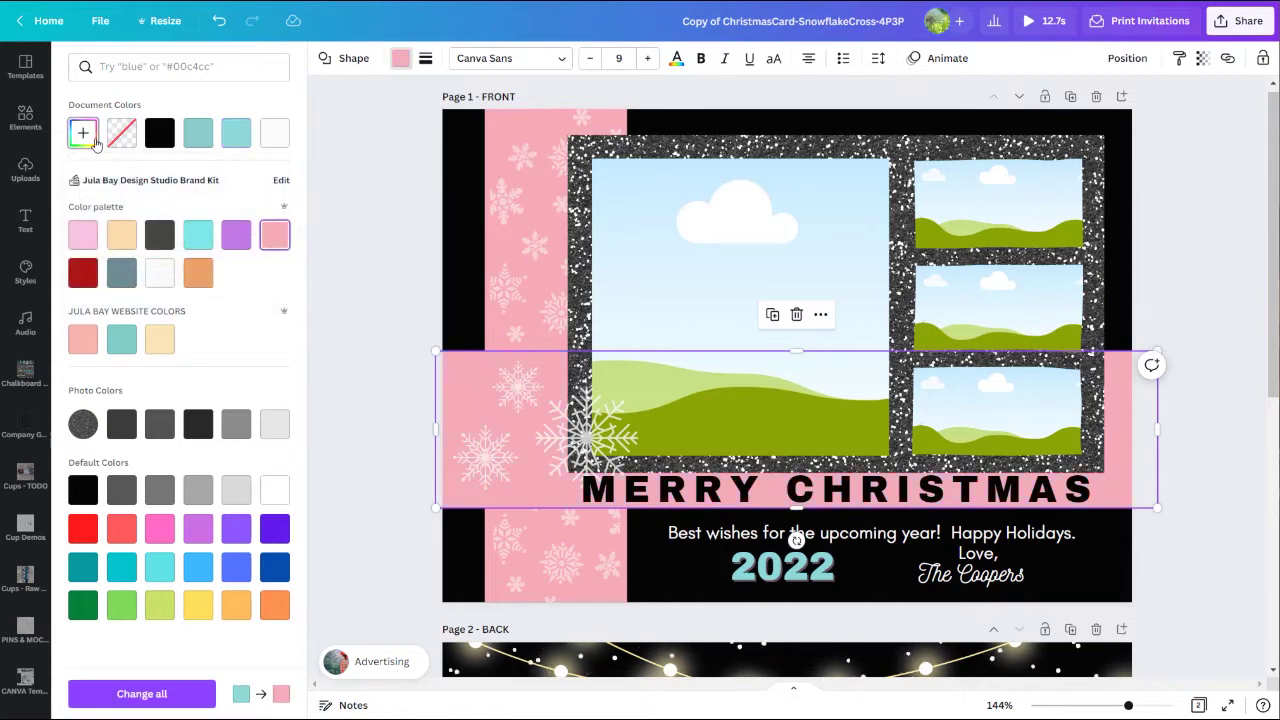
left_click(83, 133)
left_click(154, 176)
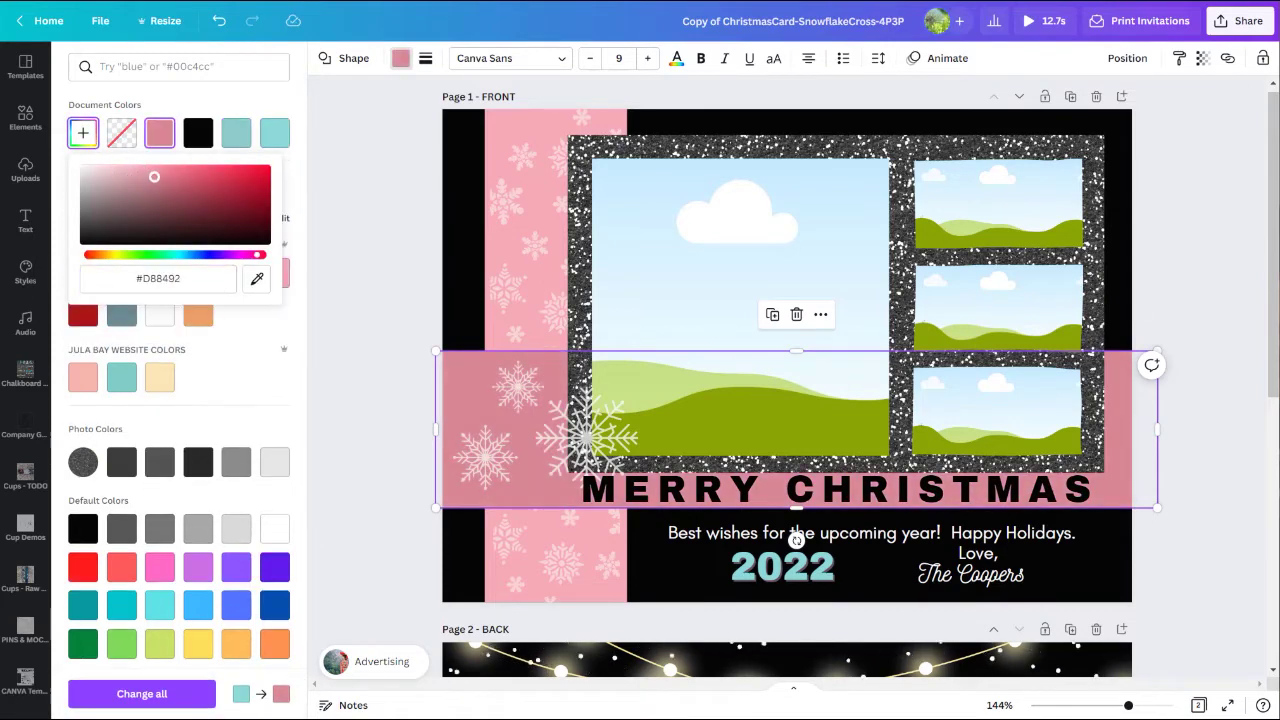
left_click_drag(154, 176, 151, 173)
left_click(360, 232)
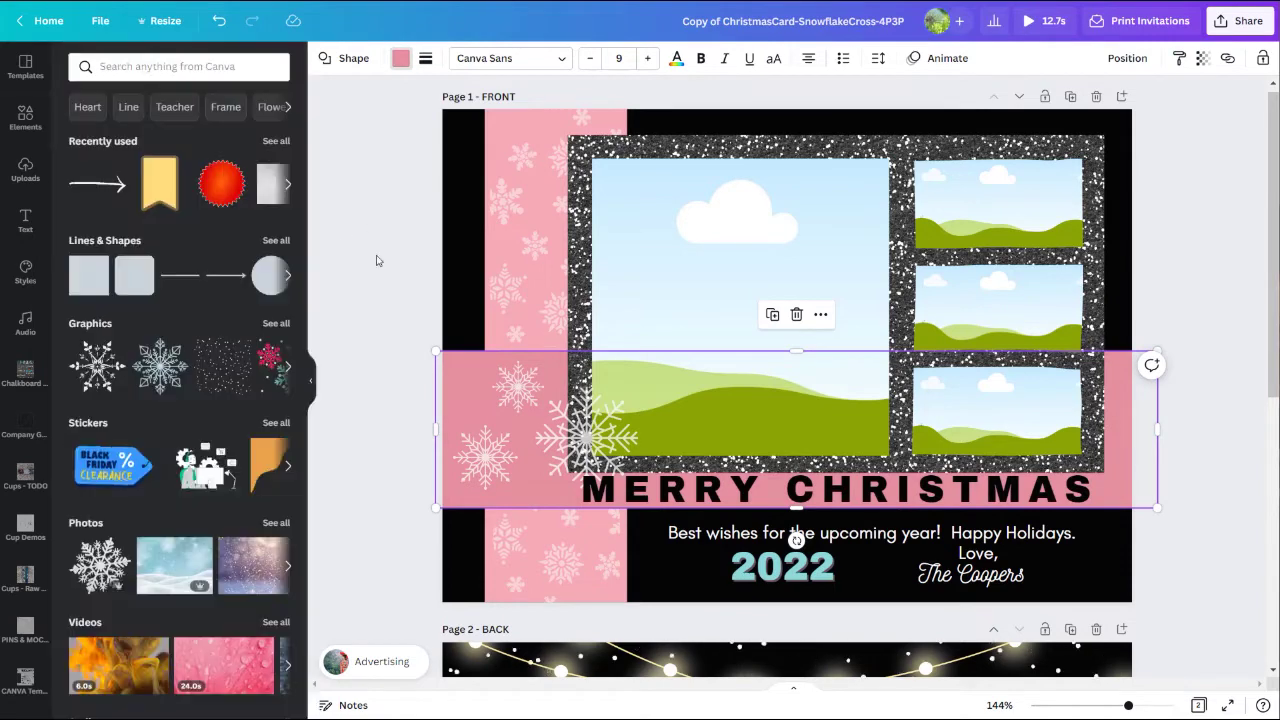
key("Escape")
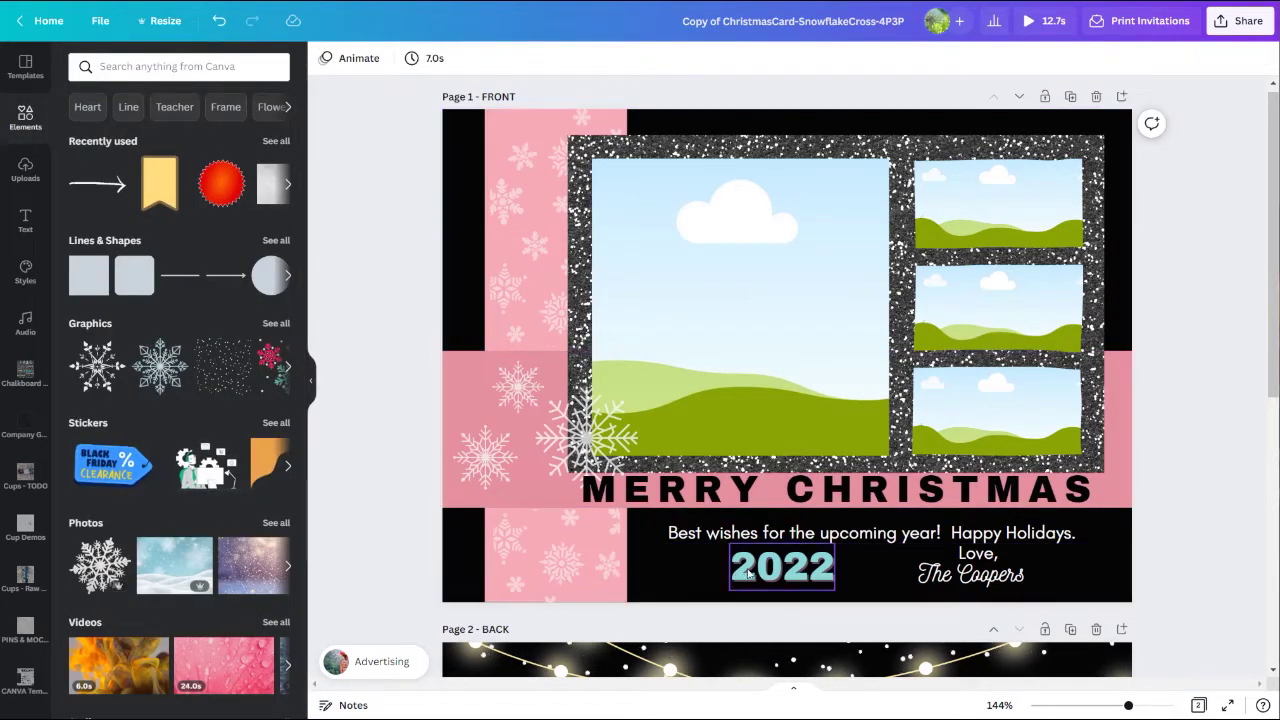
Step: Make the 2022 year text pink
double_click(782, 566)
left_click(542, 59)
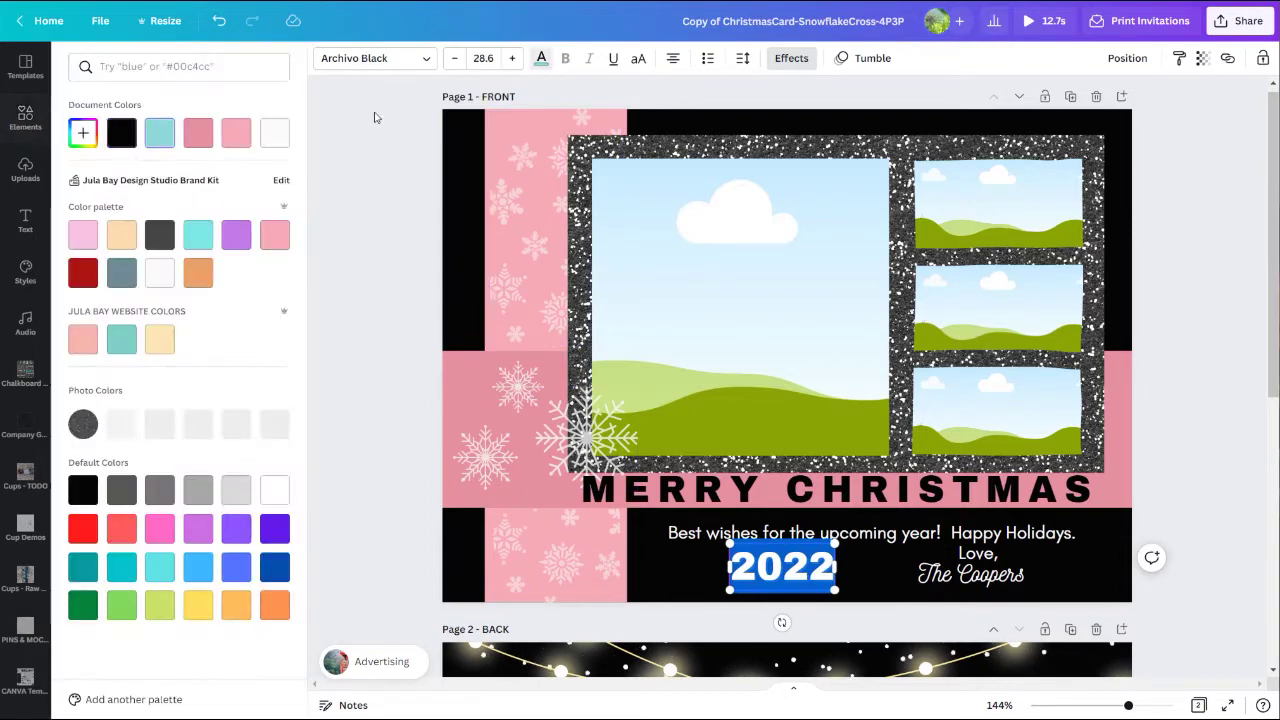
key("Escape")
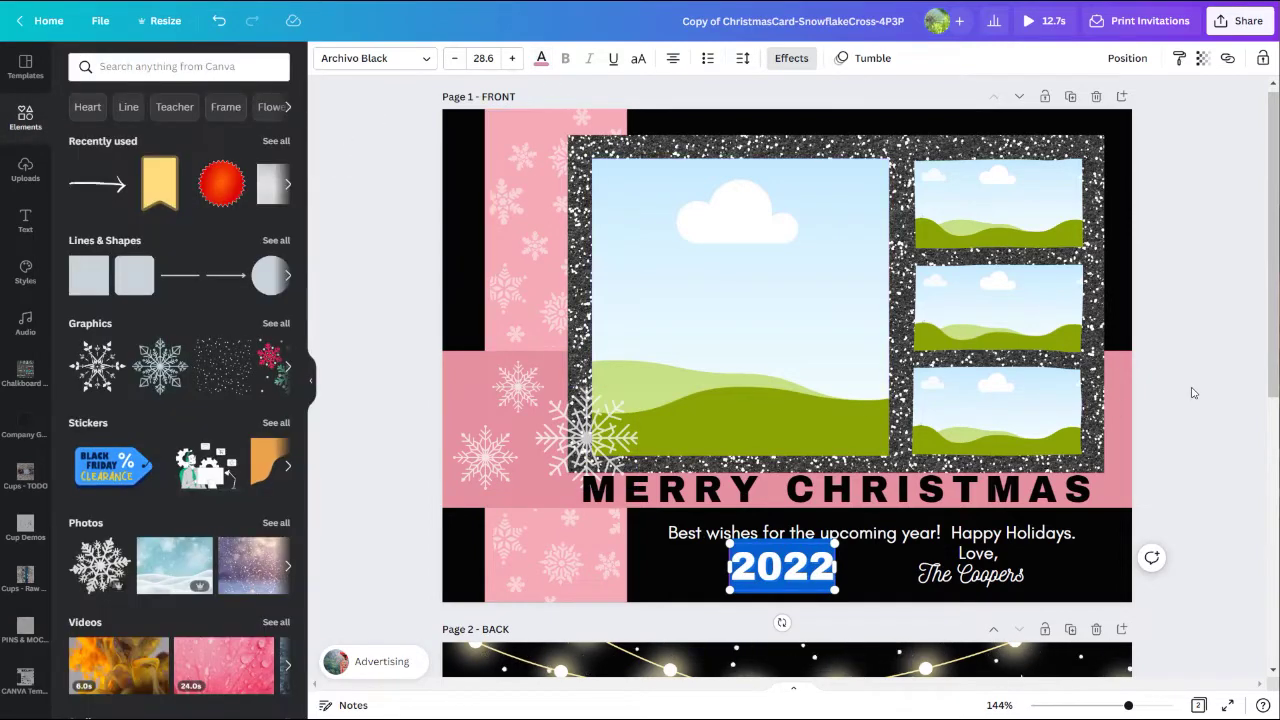
left_click(413, 277)
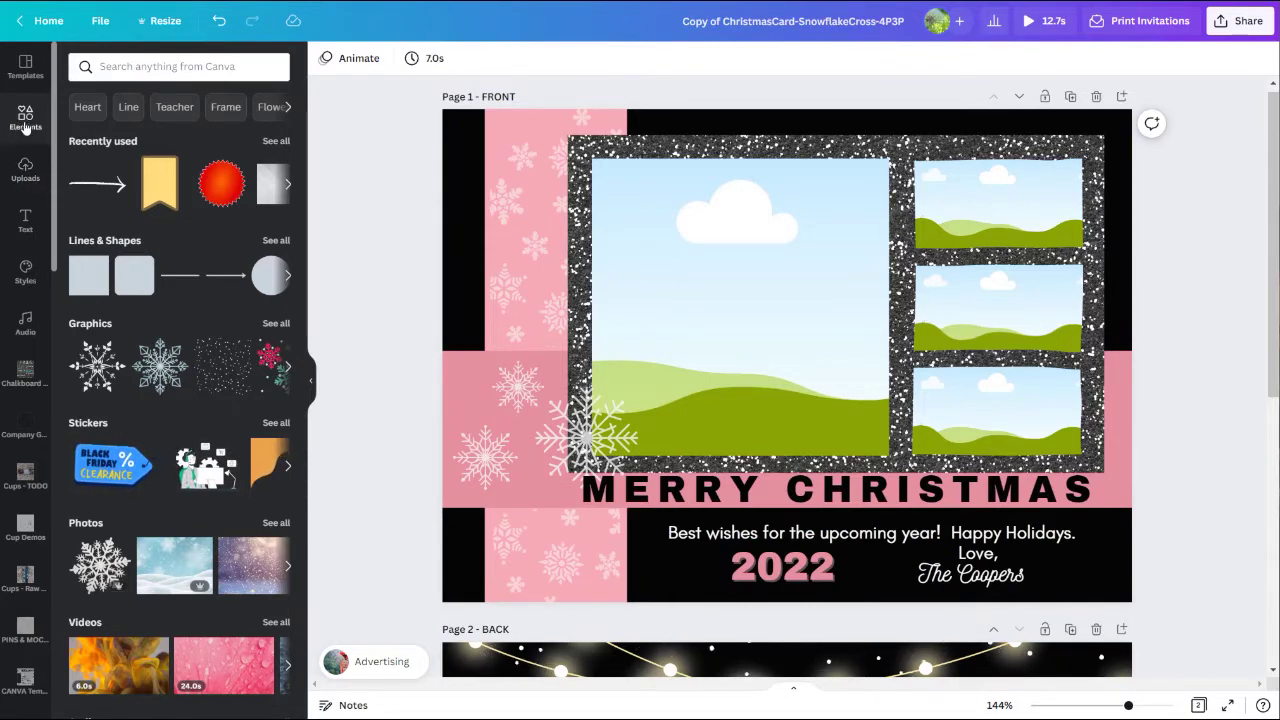
Step: Search Elements for 'family photo' and drop a family photo into the large frame
left_click(133, 60)
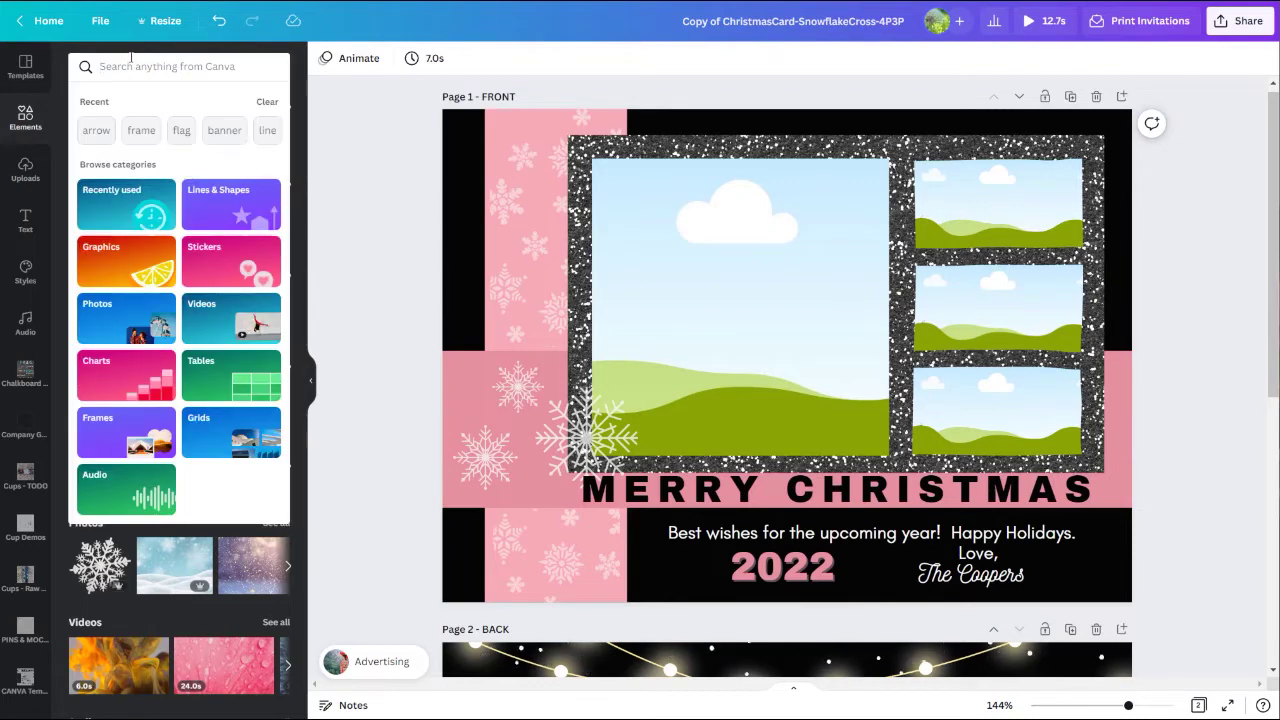
type("family")
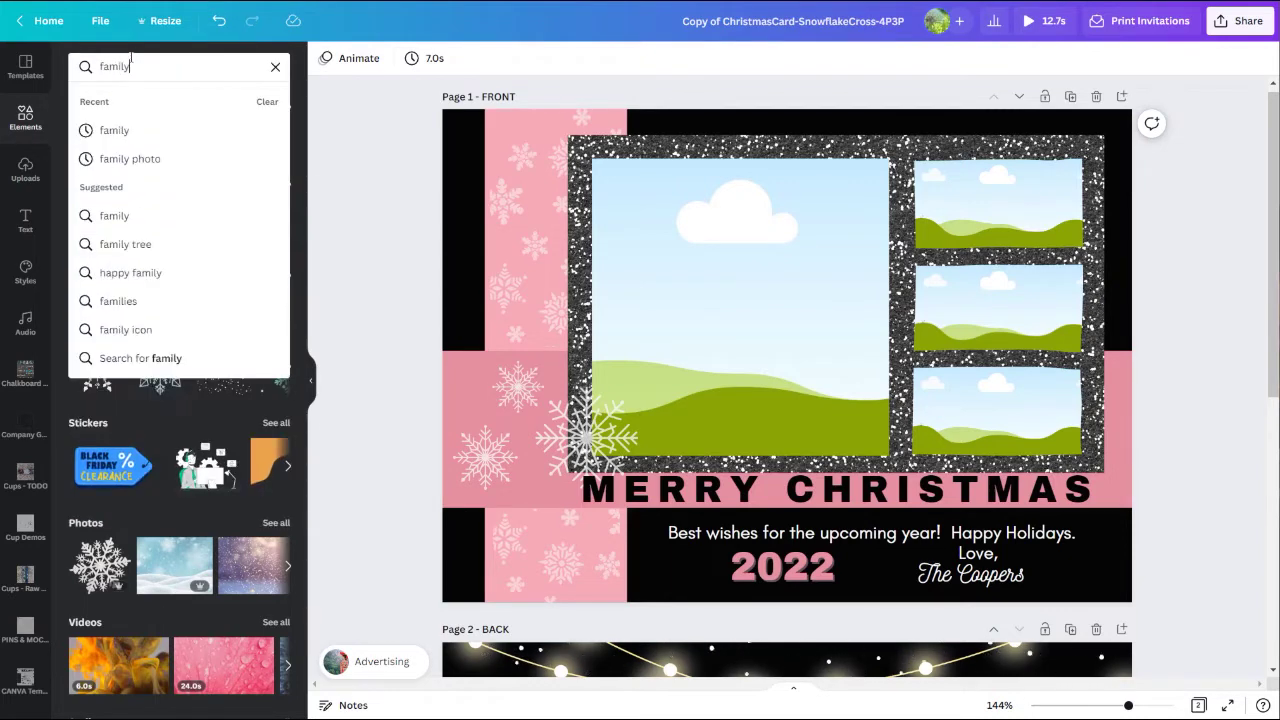
type(" photo")
key("Return")
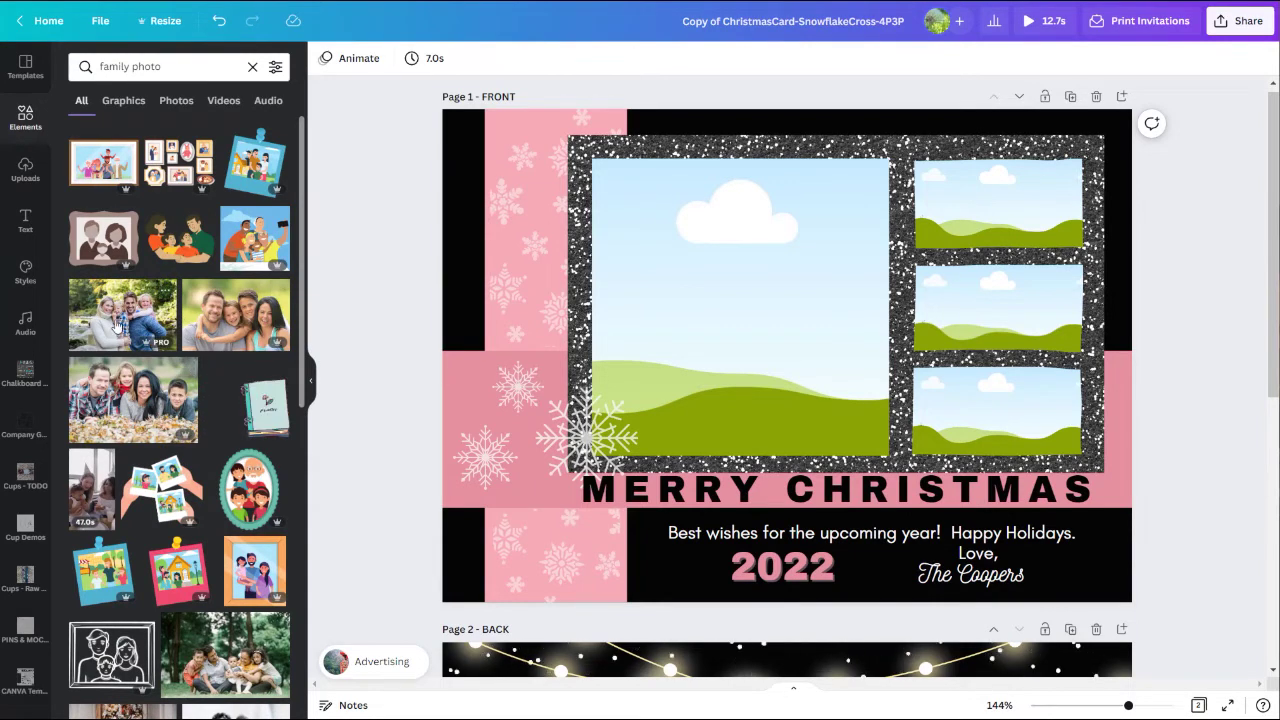
scroll(126, 346, "down", 1)
scroll(126, 350, "down", 2)
scroll(126, 355, "up", 1)
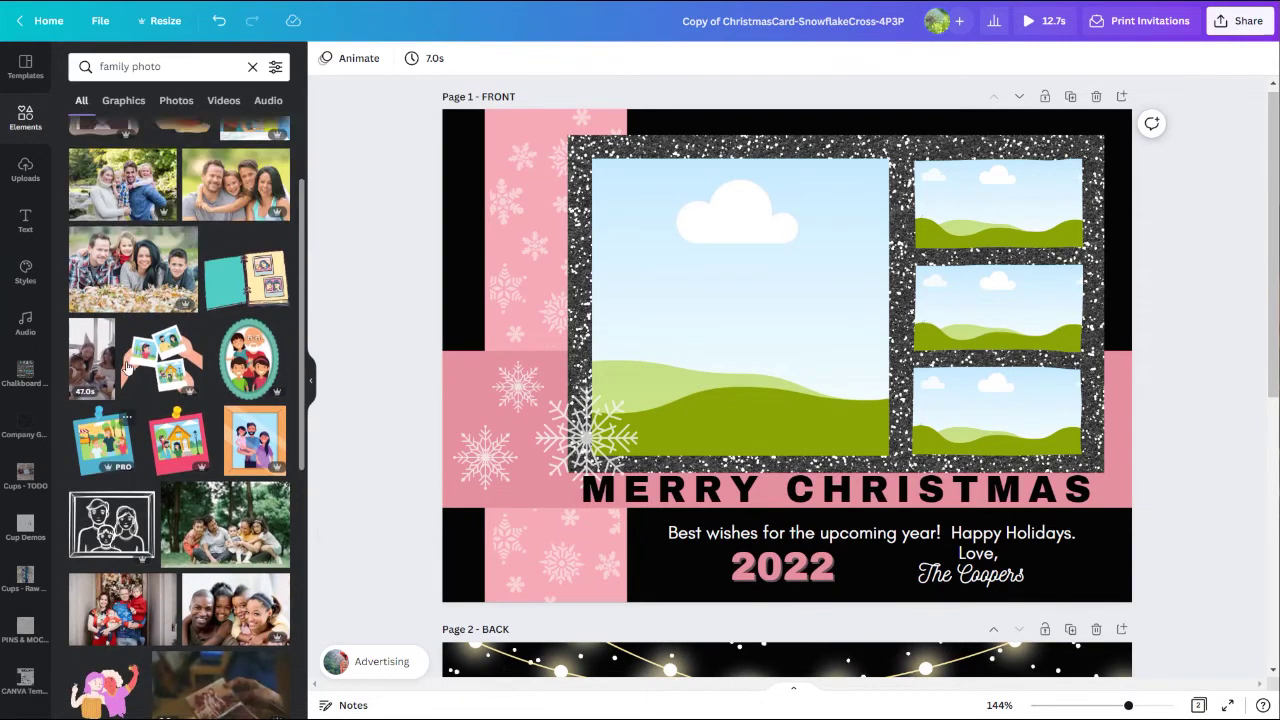
scroll(127, 365, "up", 2)
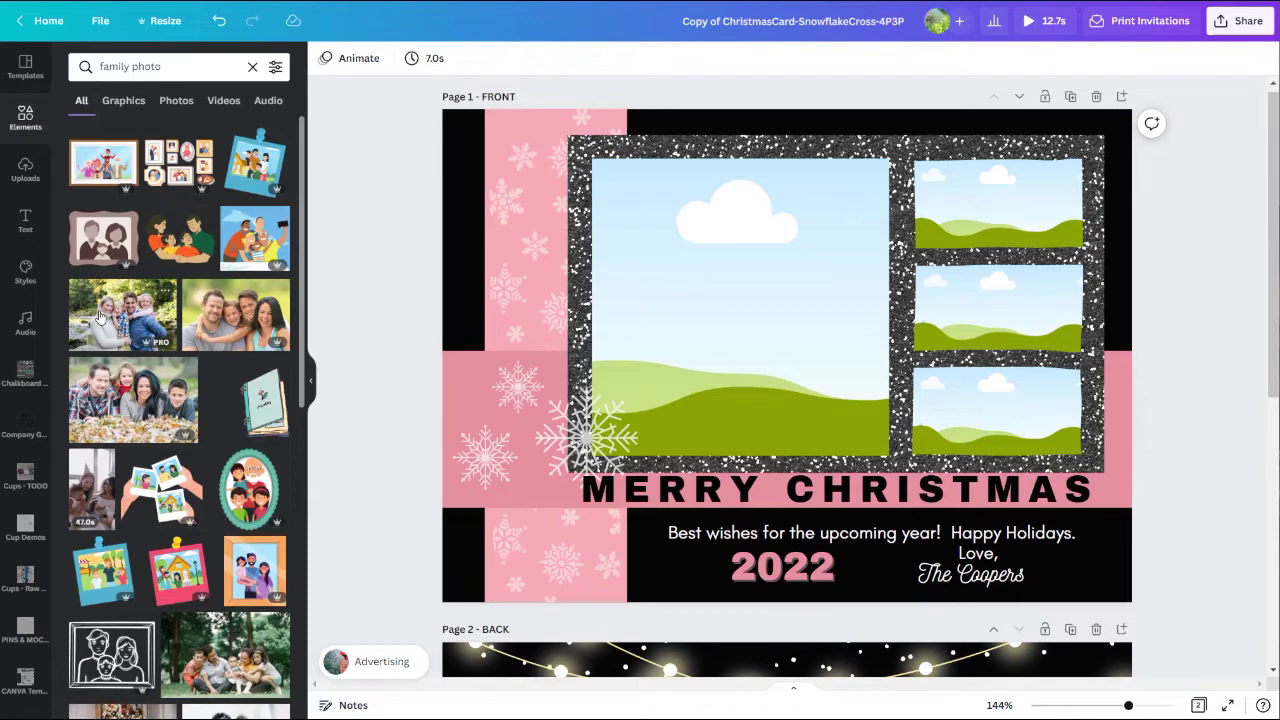
left_click_drag(100, 316, 636, 245)
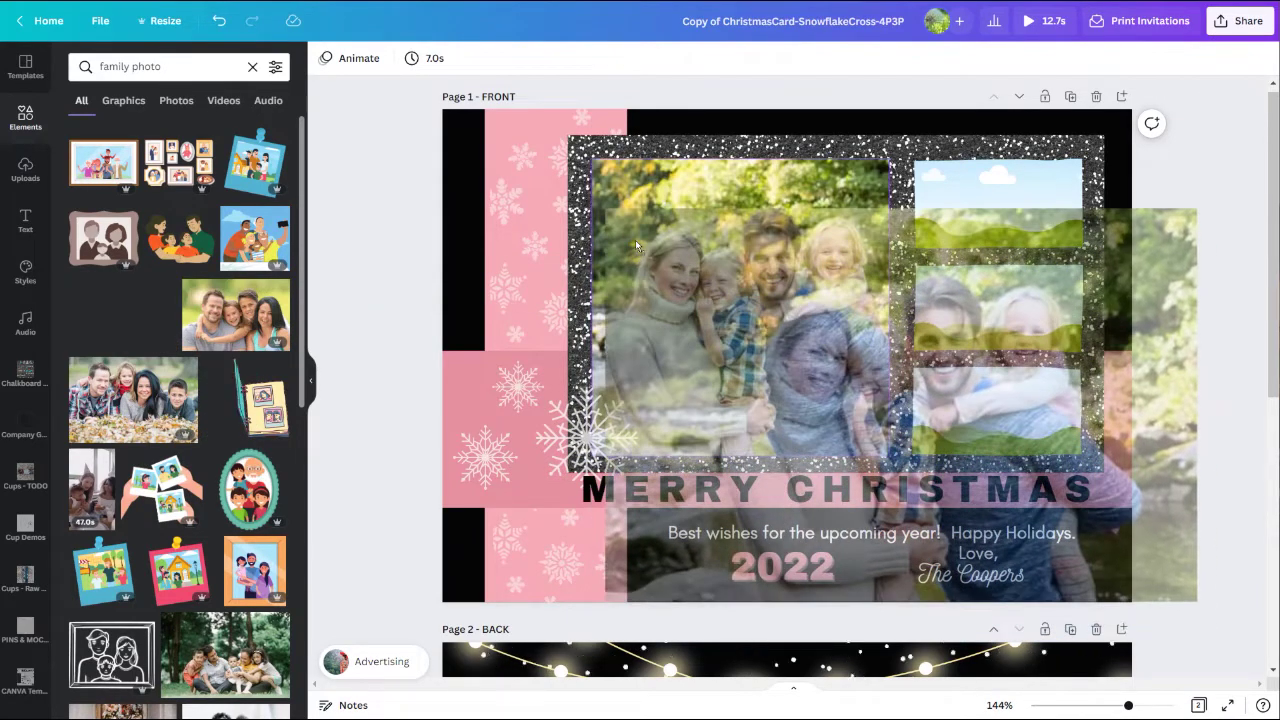
left_click_drag(636, 245, 321, 464)
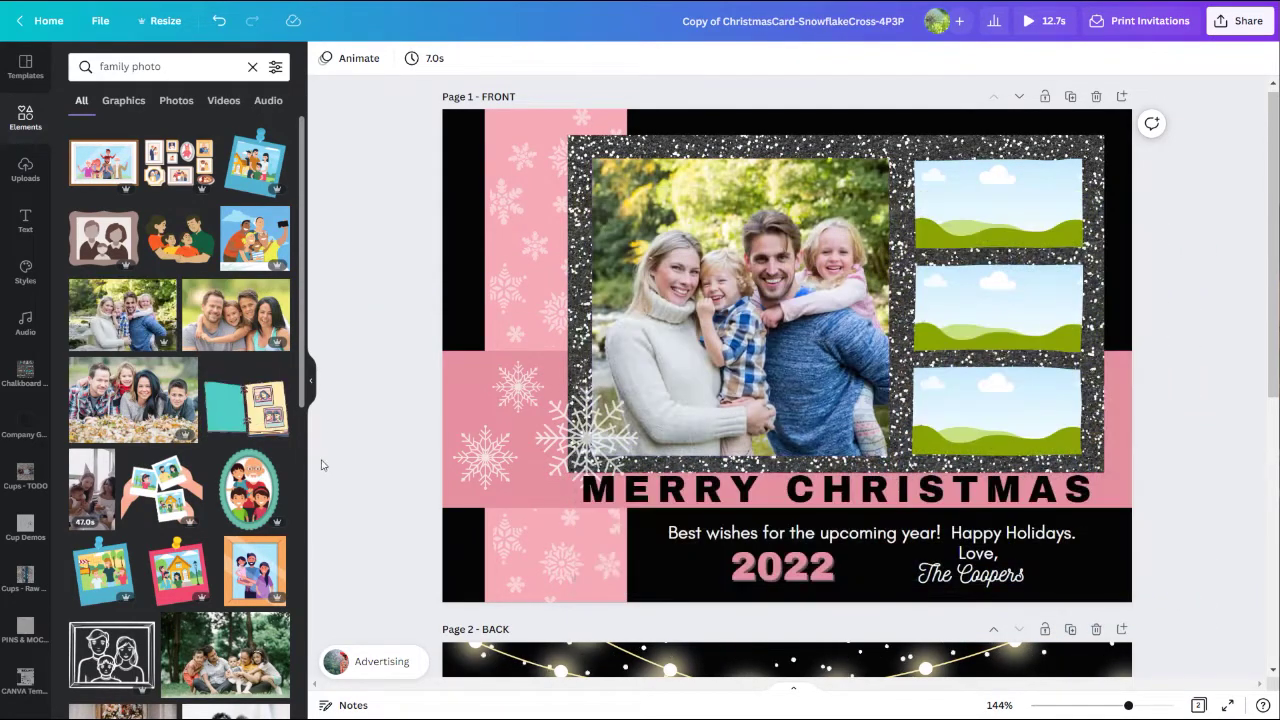
Step: Enlarge and reposition the family photo to centre all four people
double_click(714, 290)
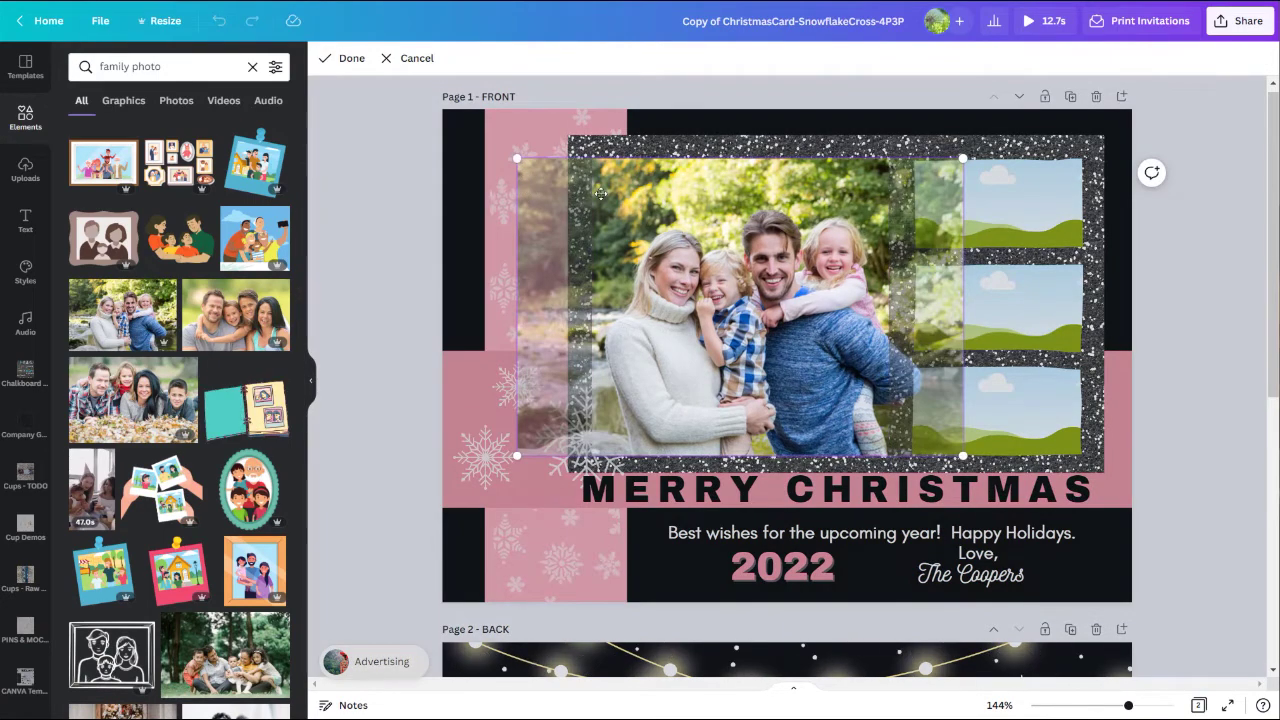
left_click_drag(510, 153, 466, 122)
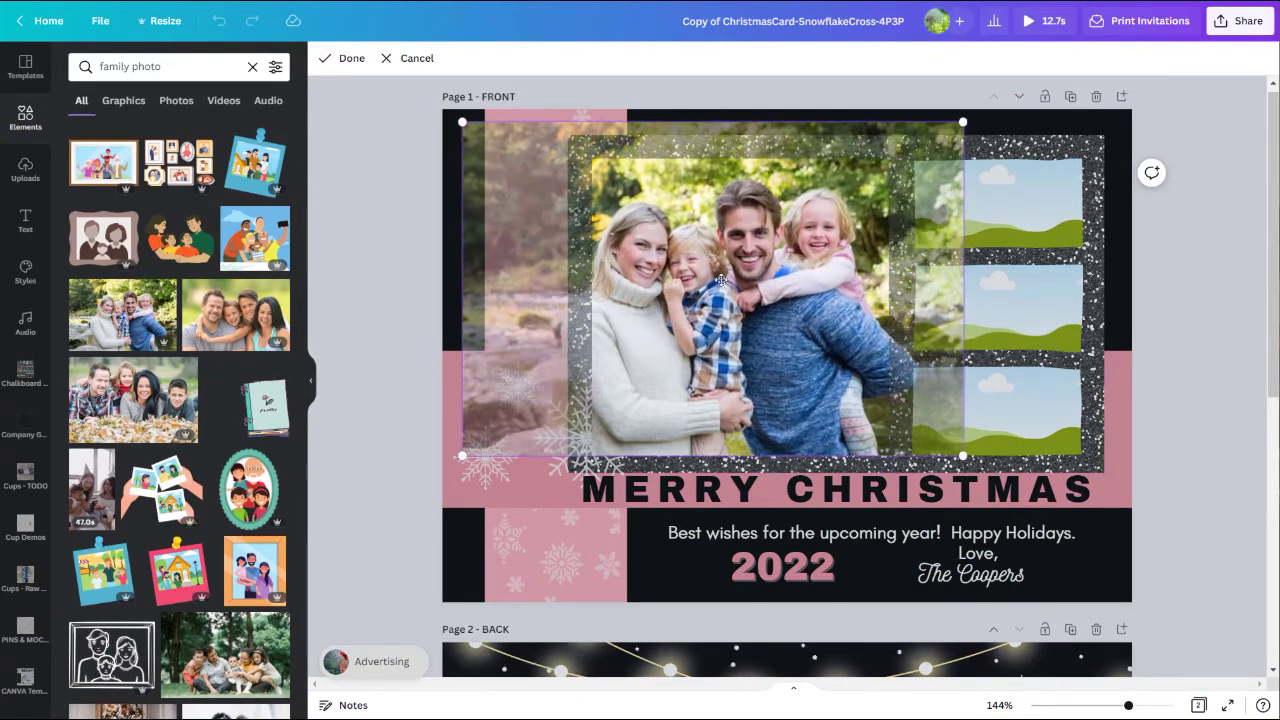
left_click_drag(722, 280, 760, 291)
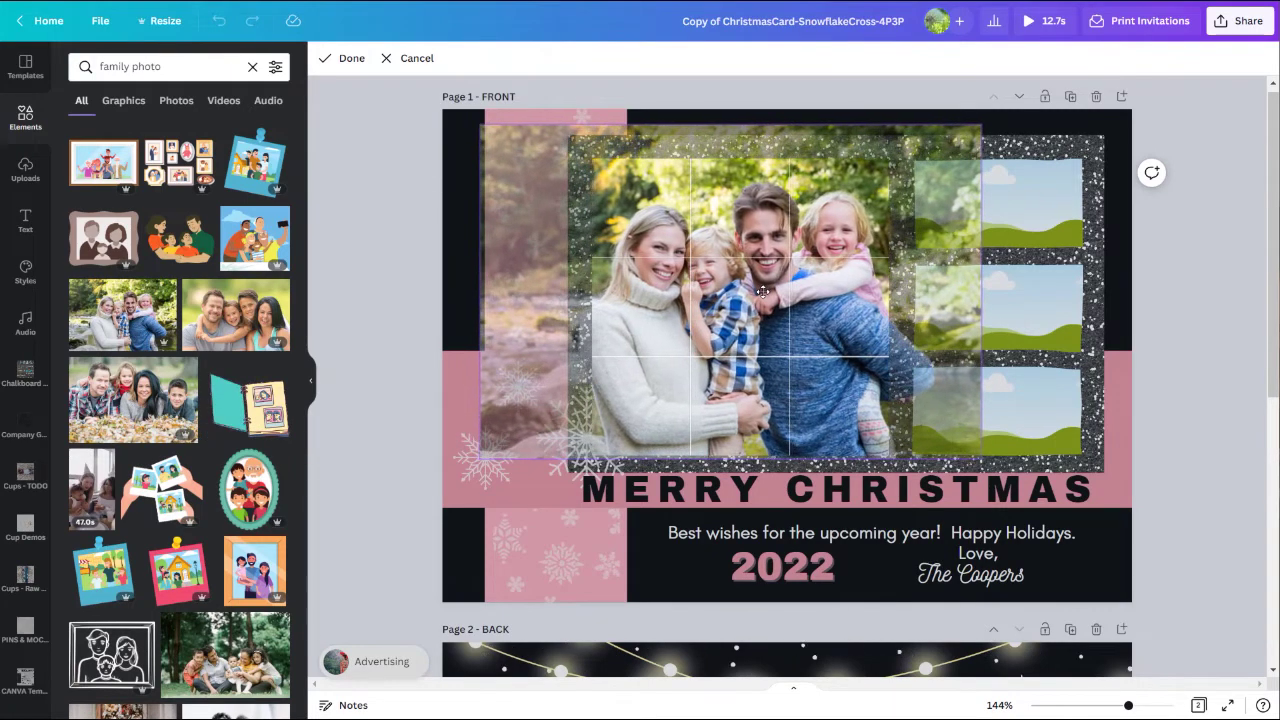
left_click(366, 289)
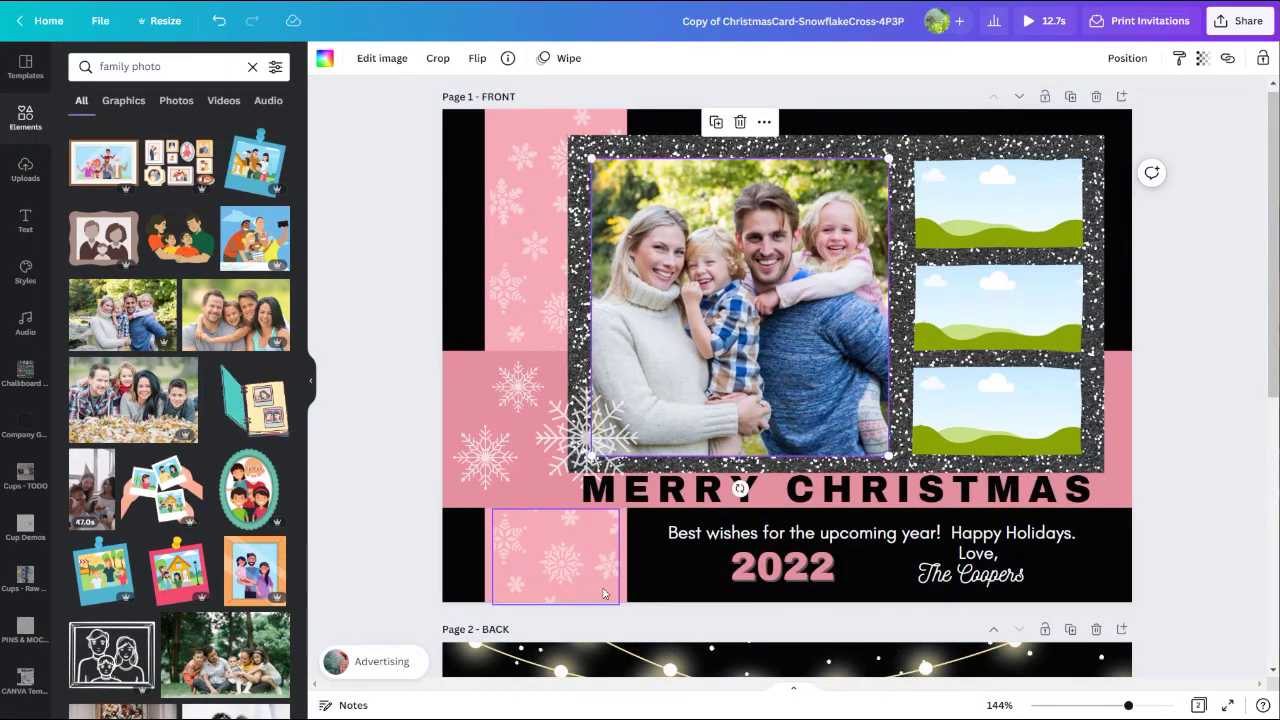
Step: Search for 'dog' and fit the Bernese puppy photo into the top small frame
double_click(150, 66)
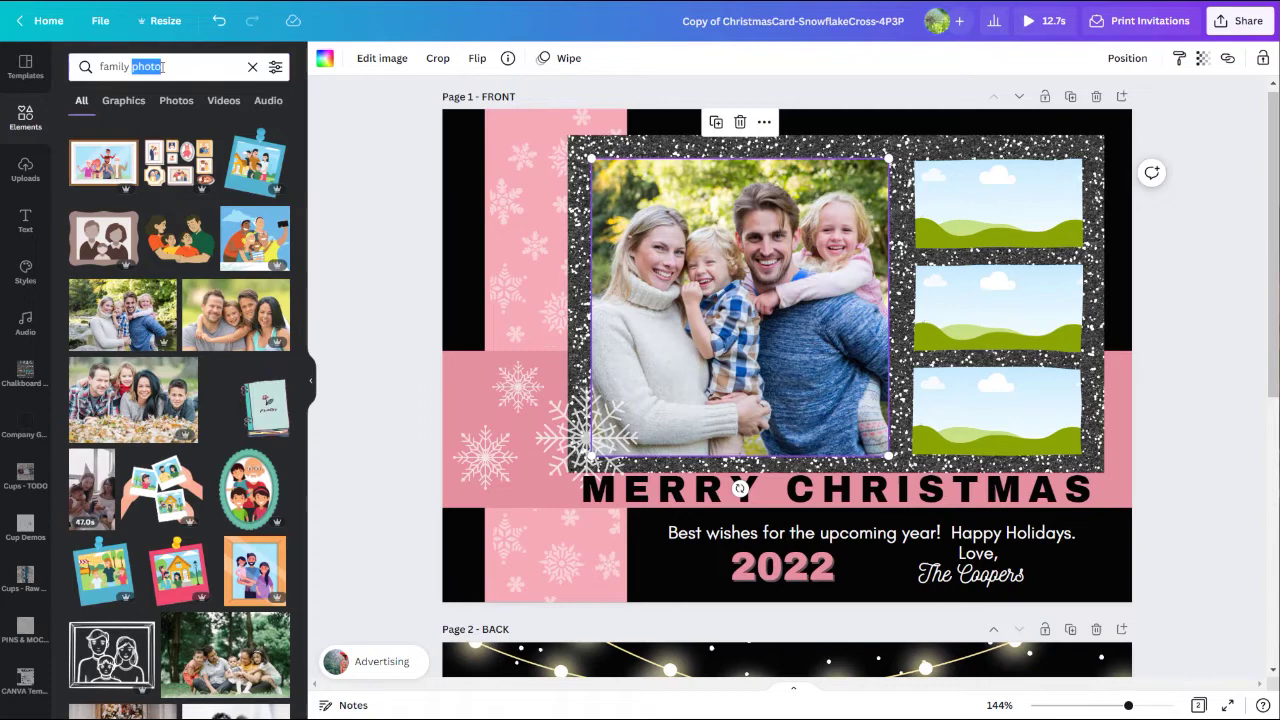
type("dog")
key("Return")
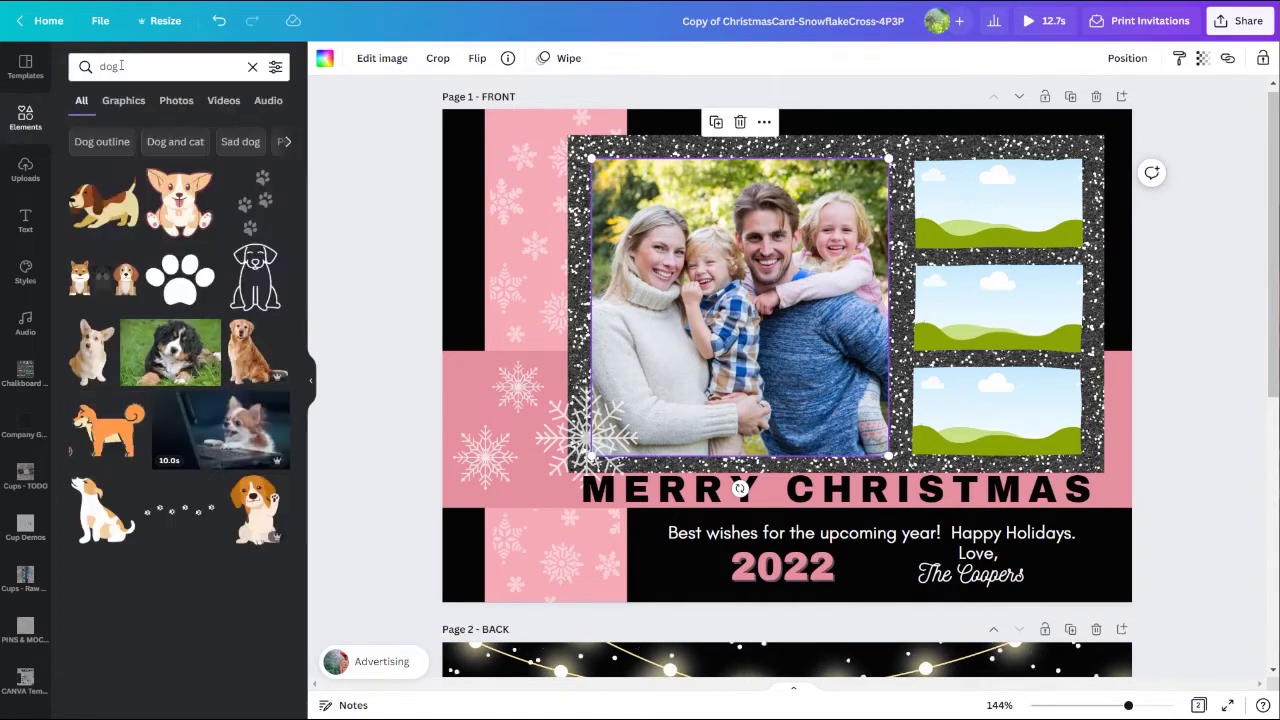
mouse_move(170, 352)
left_mouse_down()
mouse_move(769, 152)
mouse_move(730, 410)
mouse_move(937, 181)
left_mouse_up()
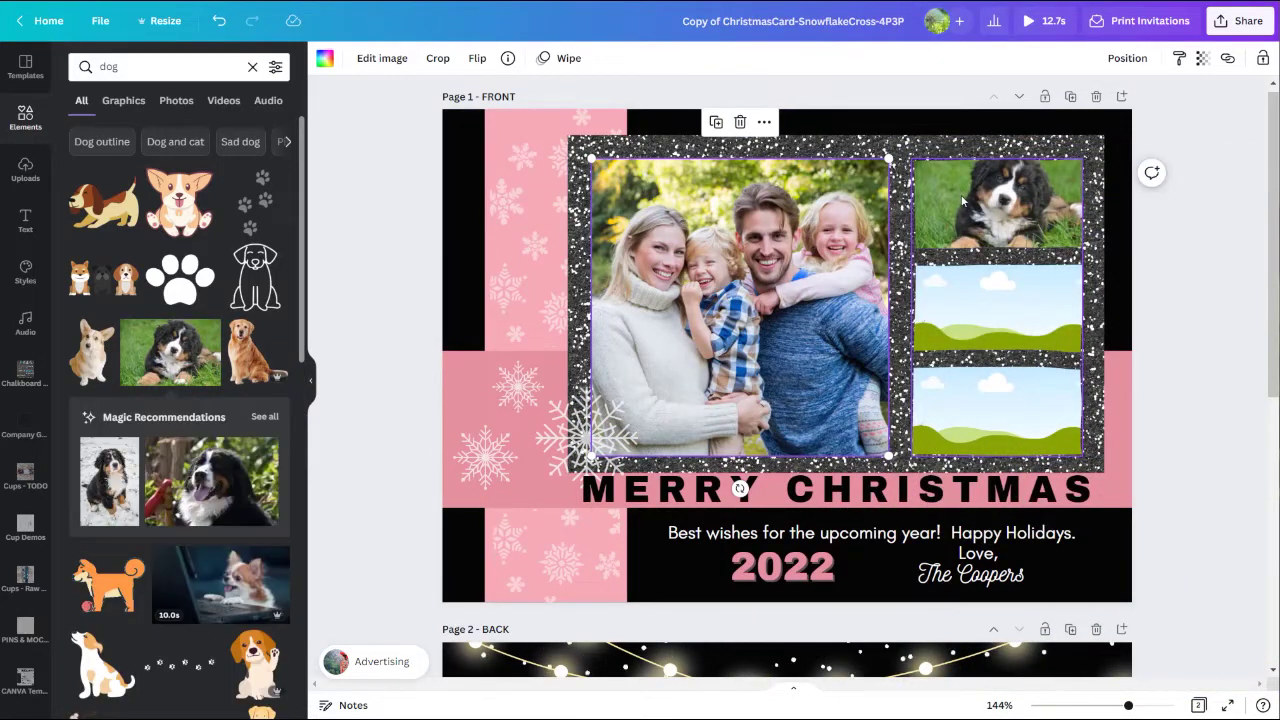
double_click(960, 198)
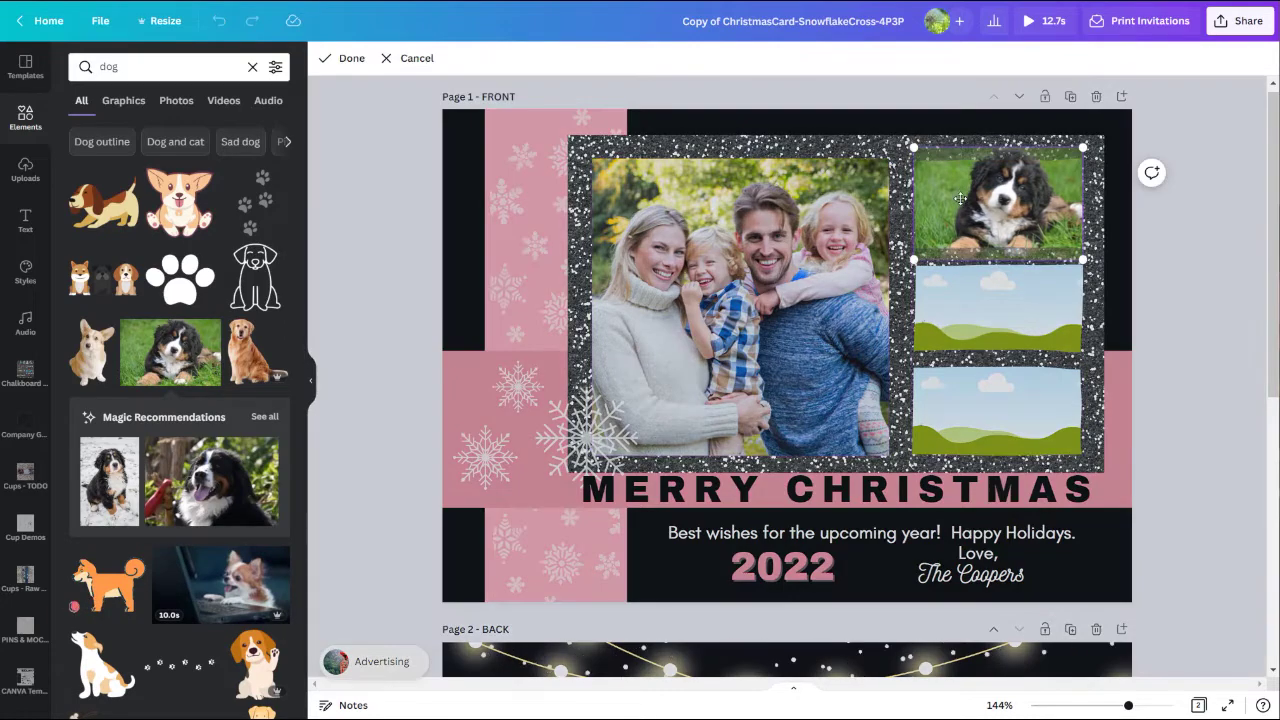
left_click_drag(912, 147, 869, 121)
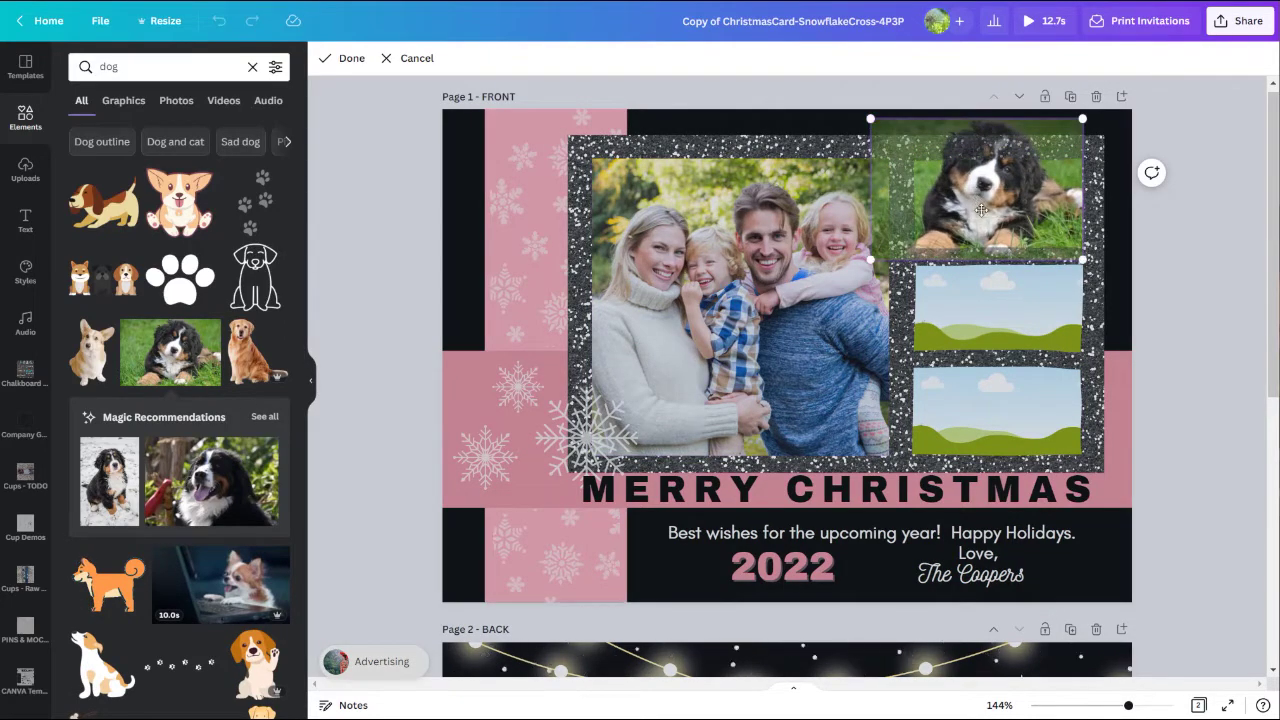
left_click_drag(981, 210, 989, 238)
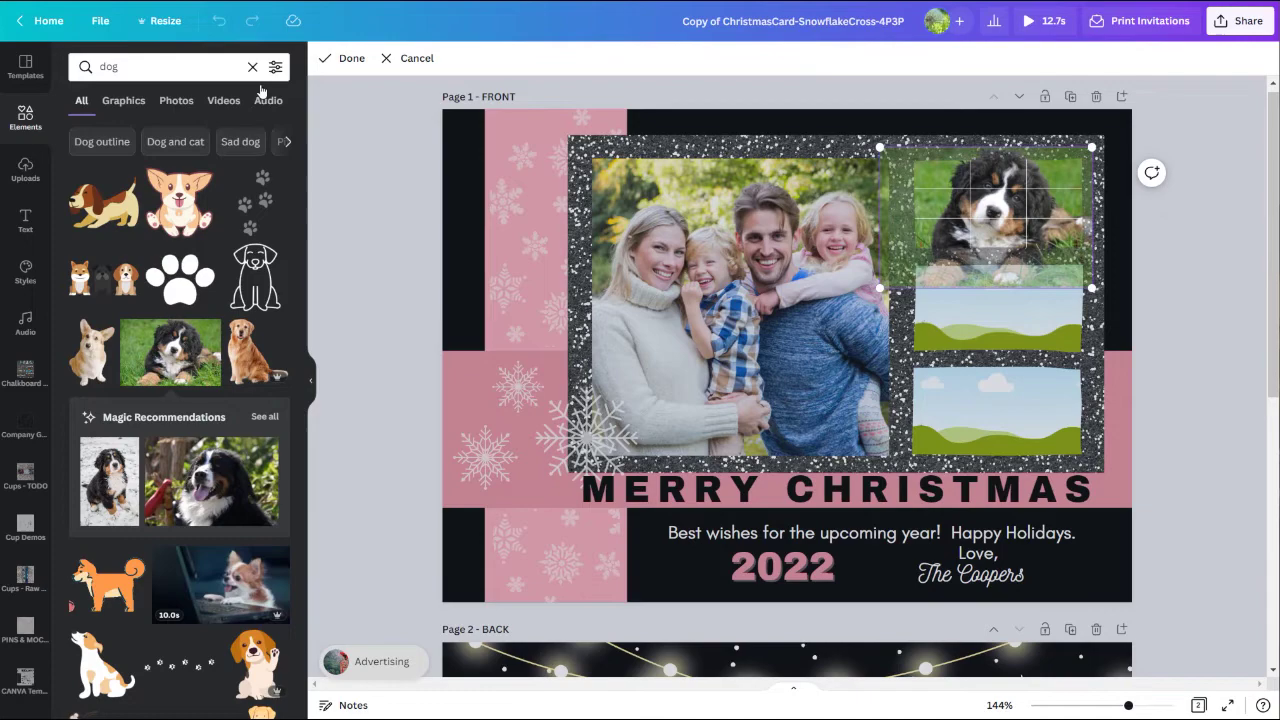
left_click(183, 64)
left_click(350, 138)
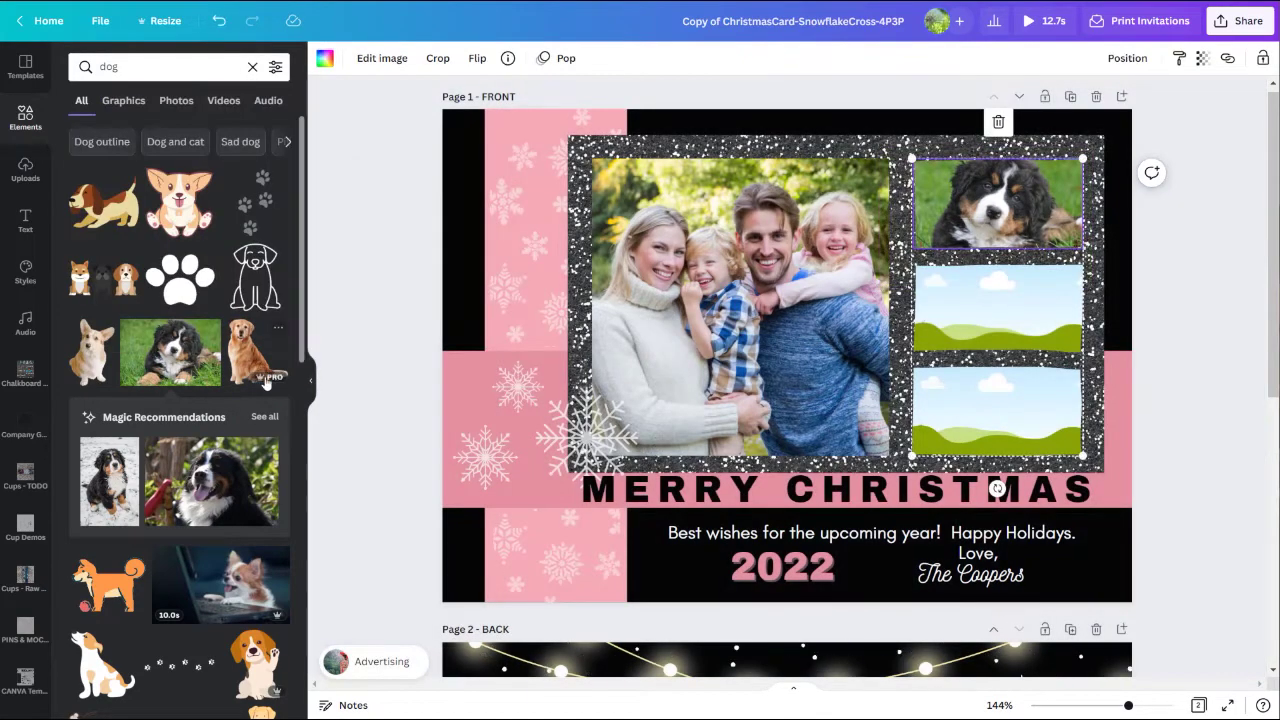
Step: Place the corgi photo in the middle small frame, enlarged to fill it
scroll(185, 370, "down", 3)
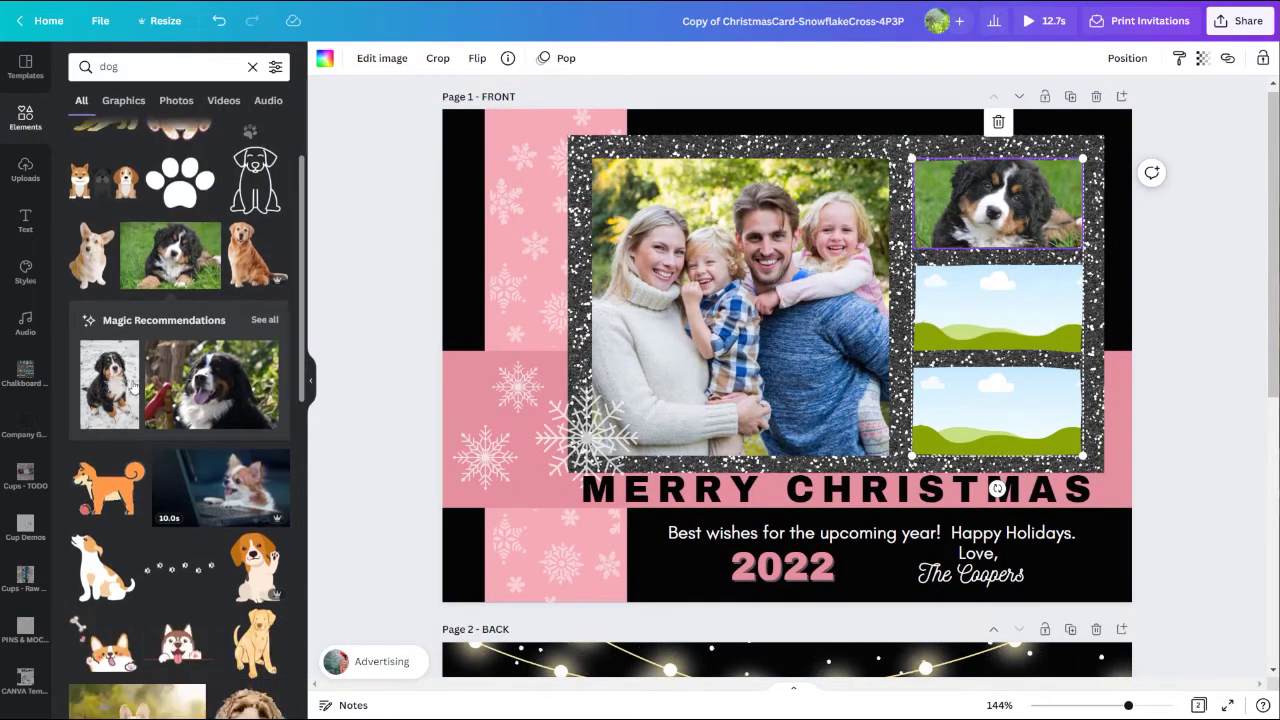
scroll(203, 400, "down", 1)
scroll(170, 450, "down", 3)
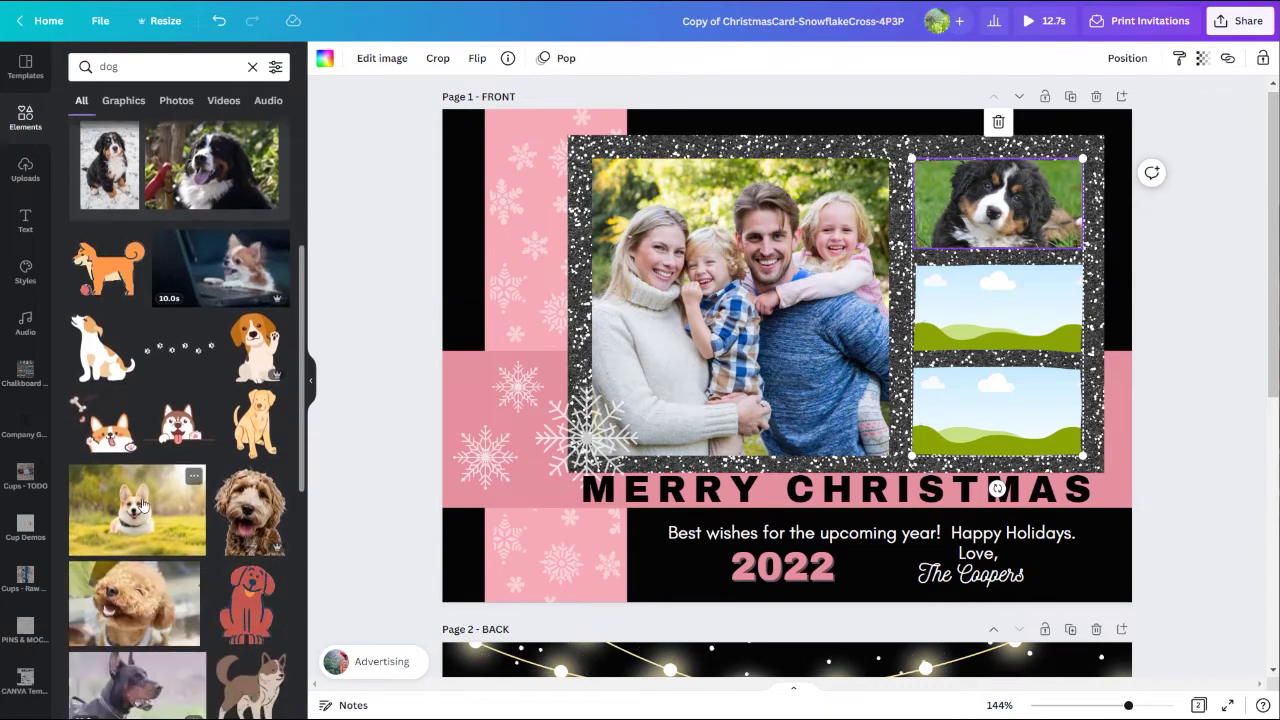
left_click(142, 503)
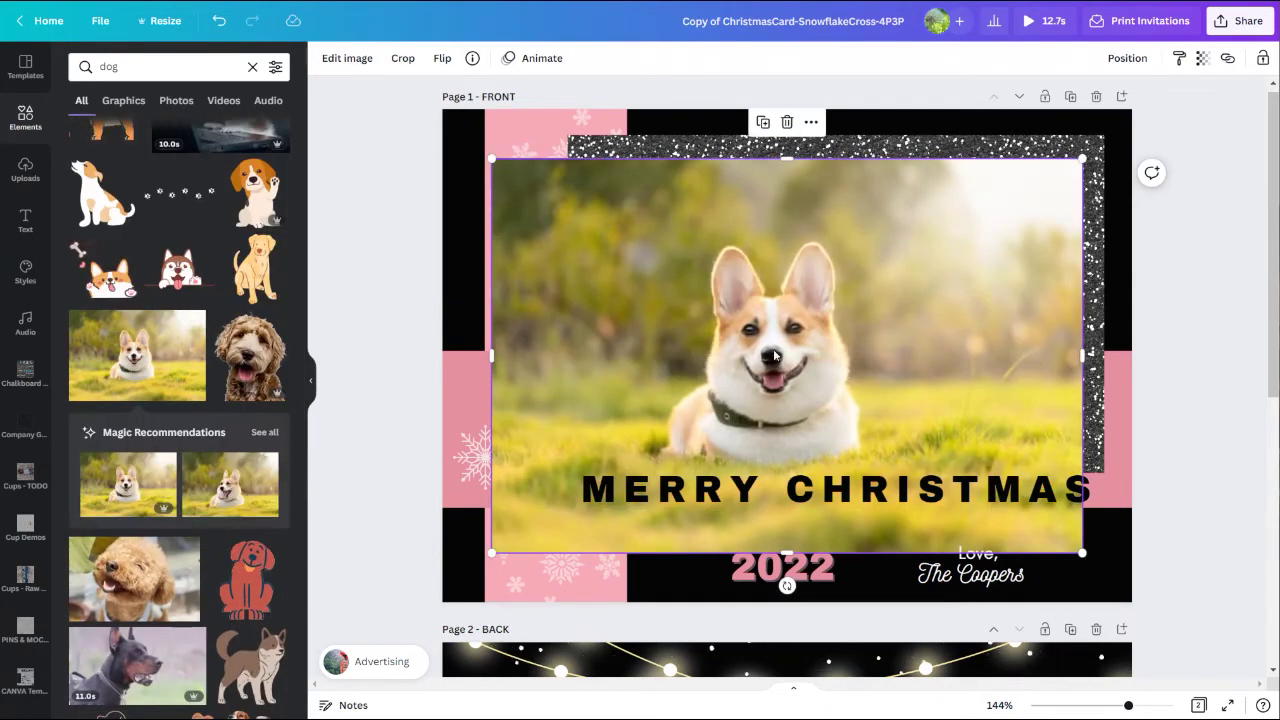
left_click_drag(758, 360, 998, 313)
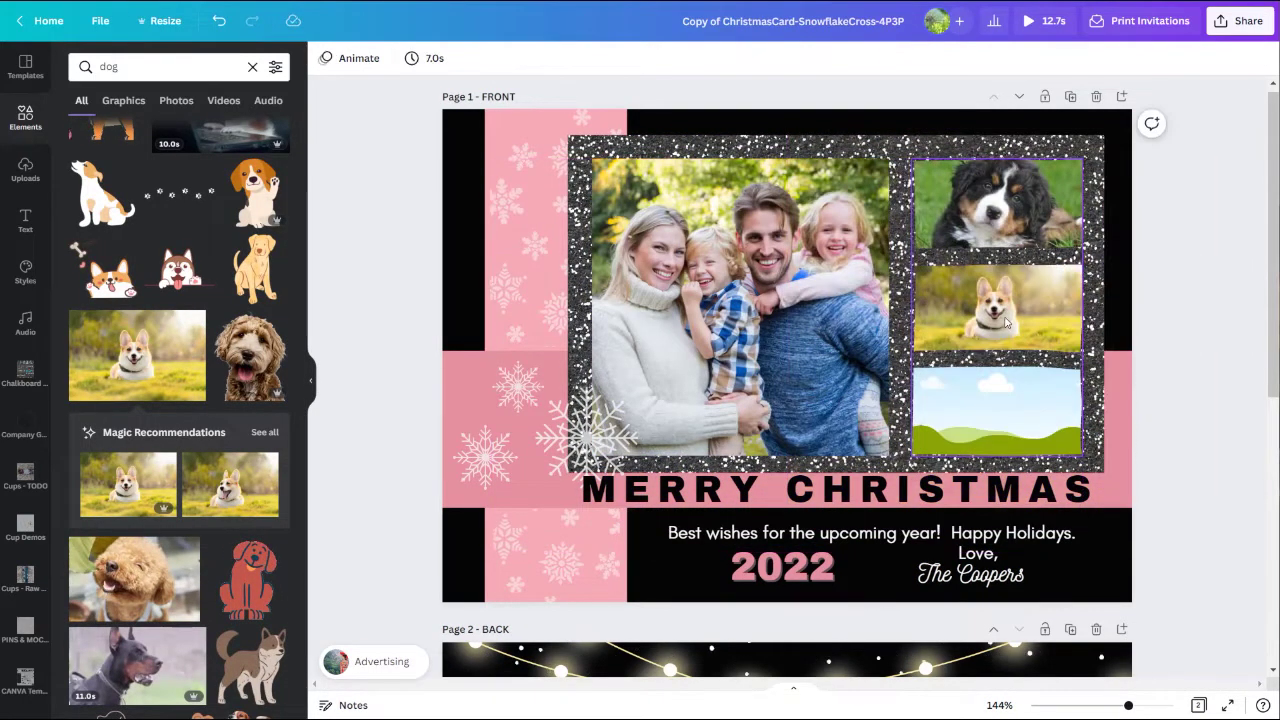
double_click(998, 313)
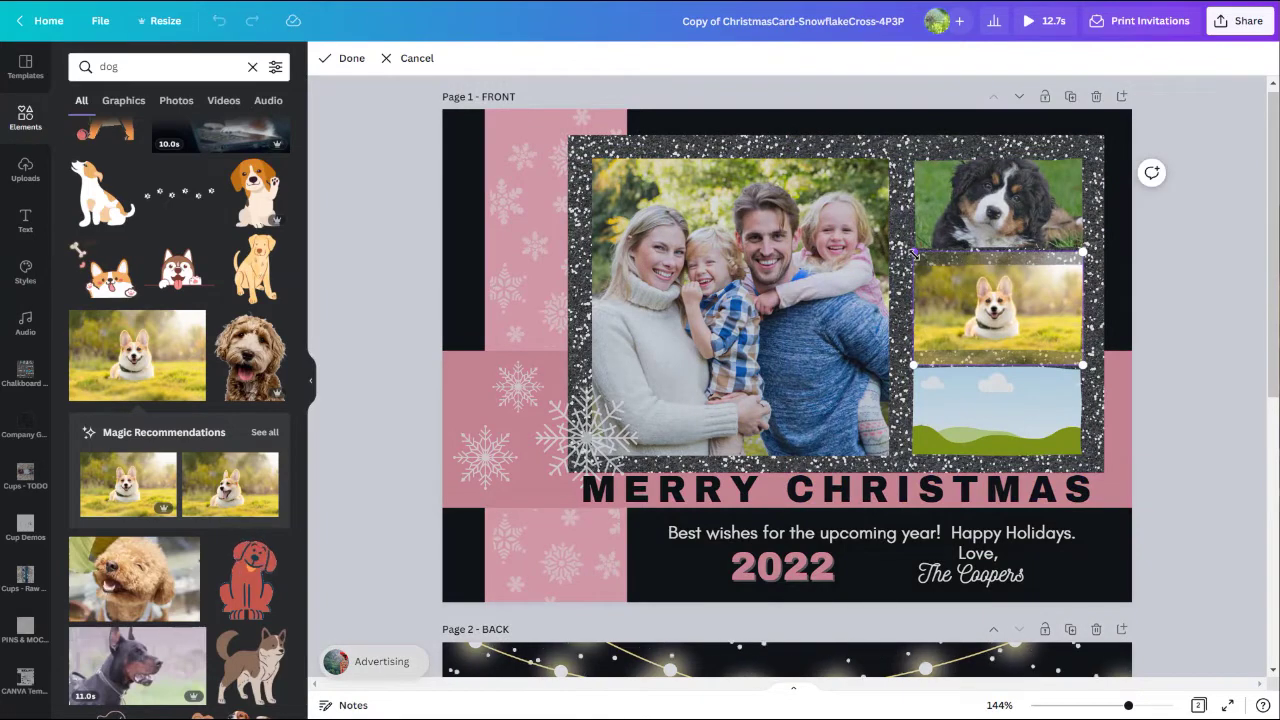
left_click_drag(914, 254, 880, 237)
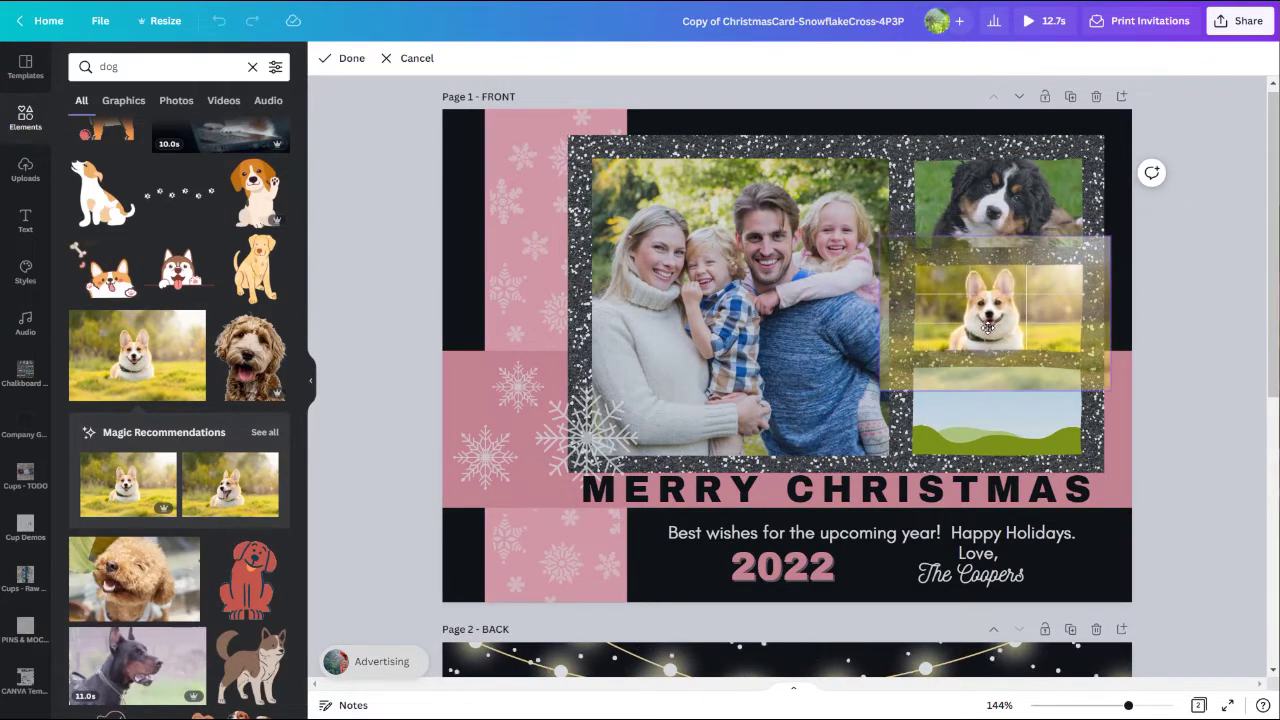
left_click(364, 339)
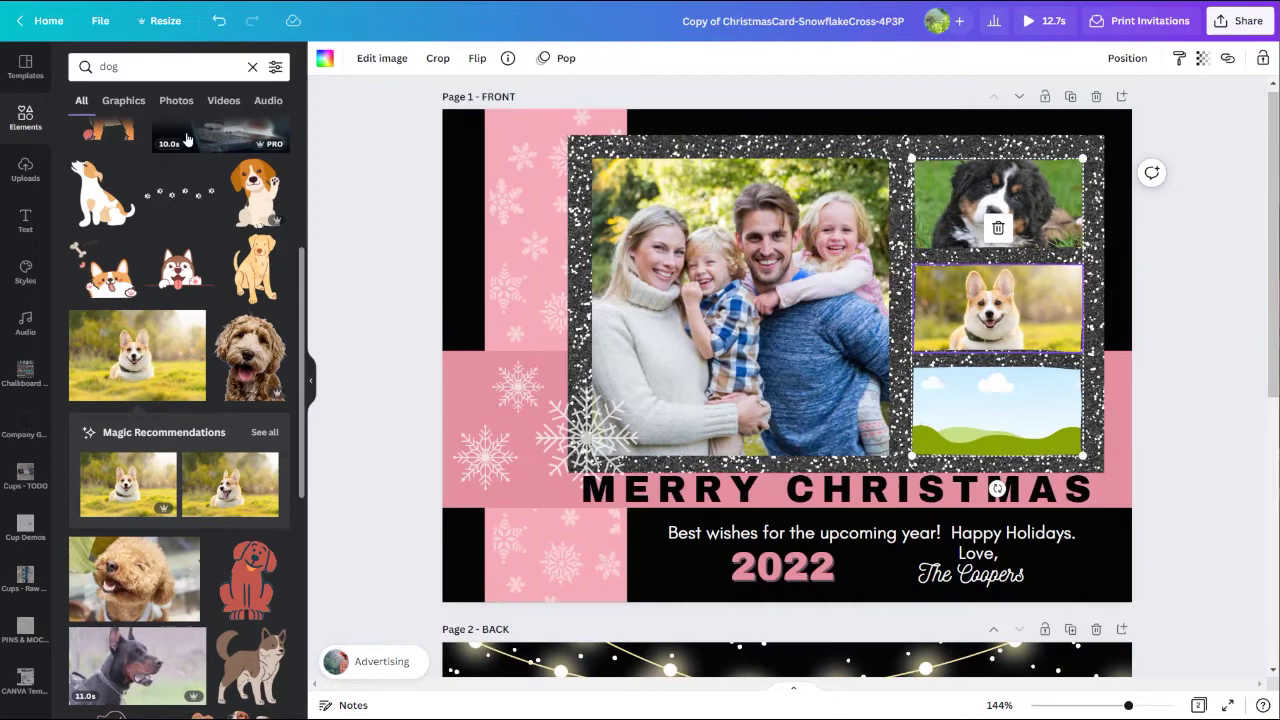
Step: Search for 'cat' and drop the peeking-cat image into the bottom small frame
left_click(151, 68)
double_click(151, 68)
type("cat")
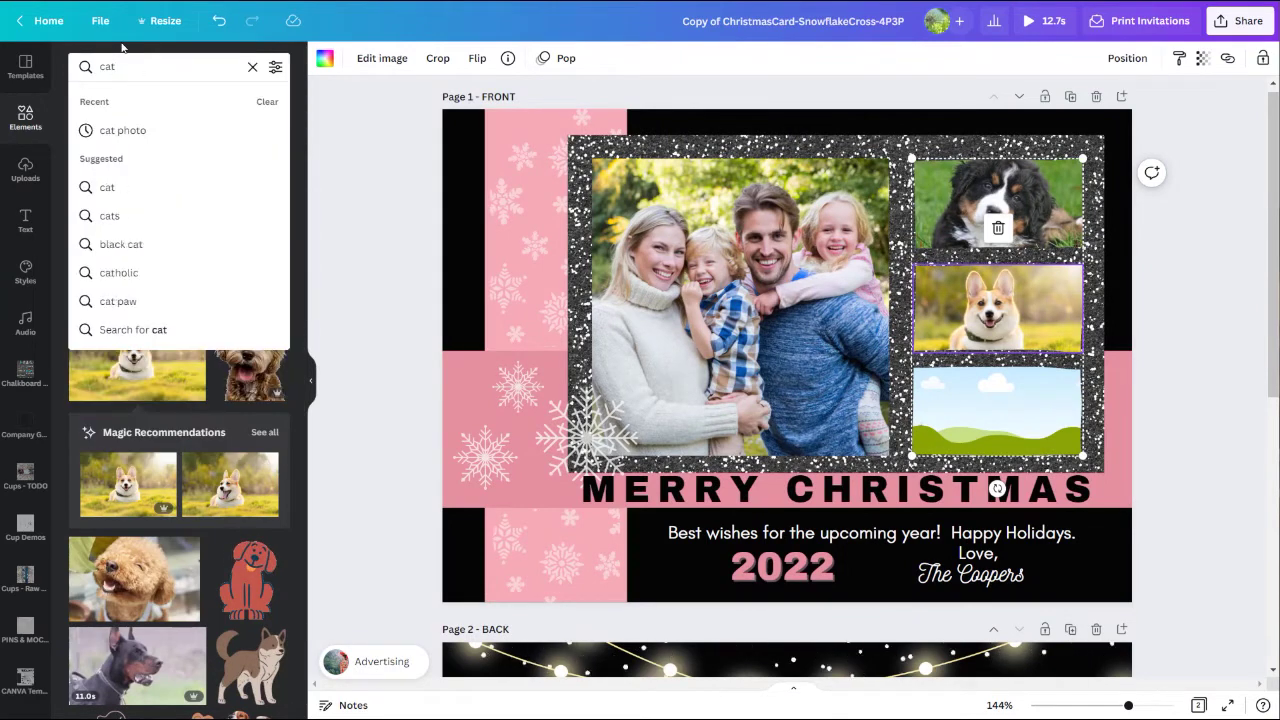
key("Return")
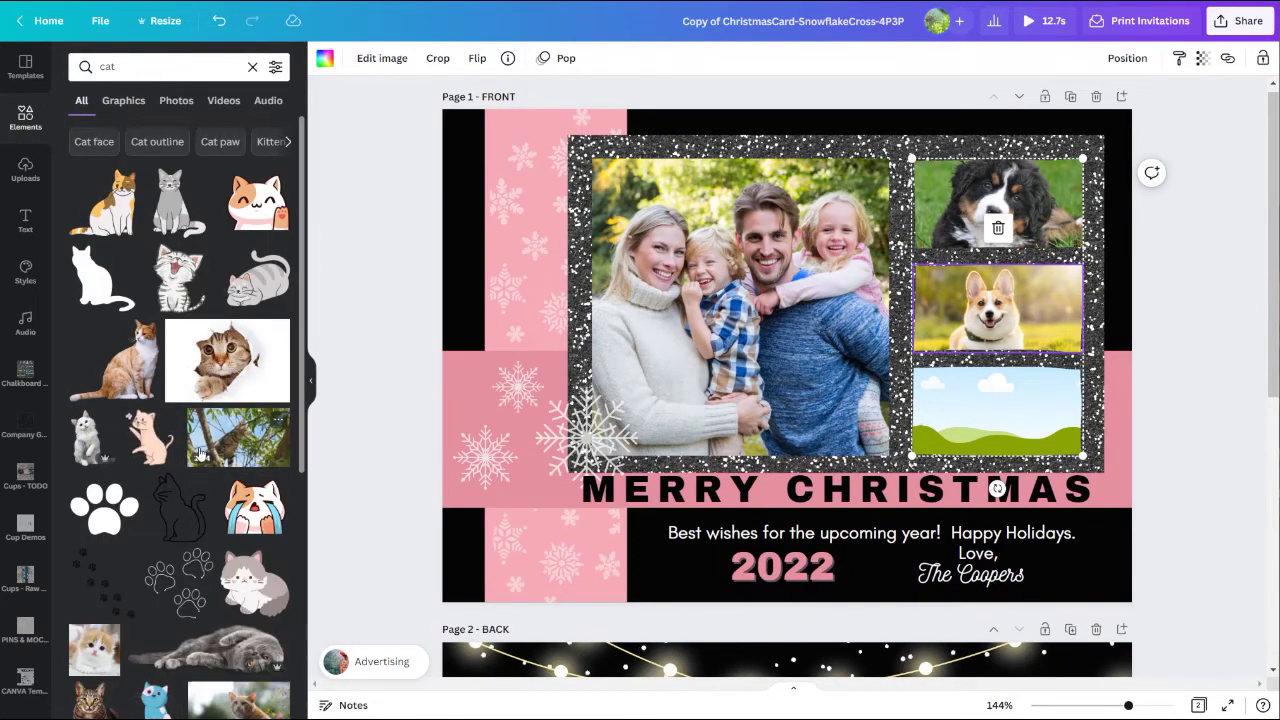
left_click(210, 355)
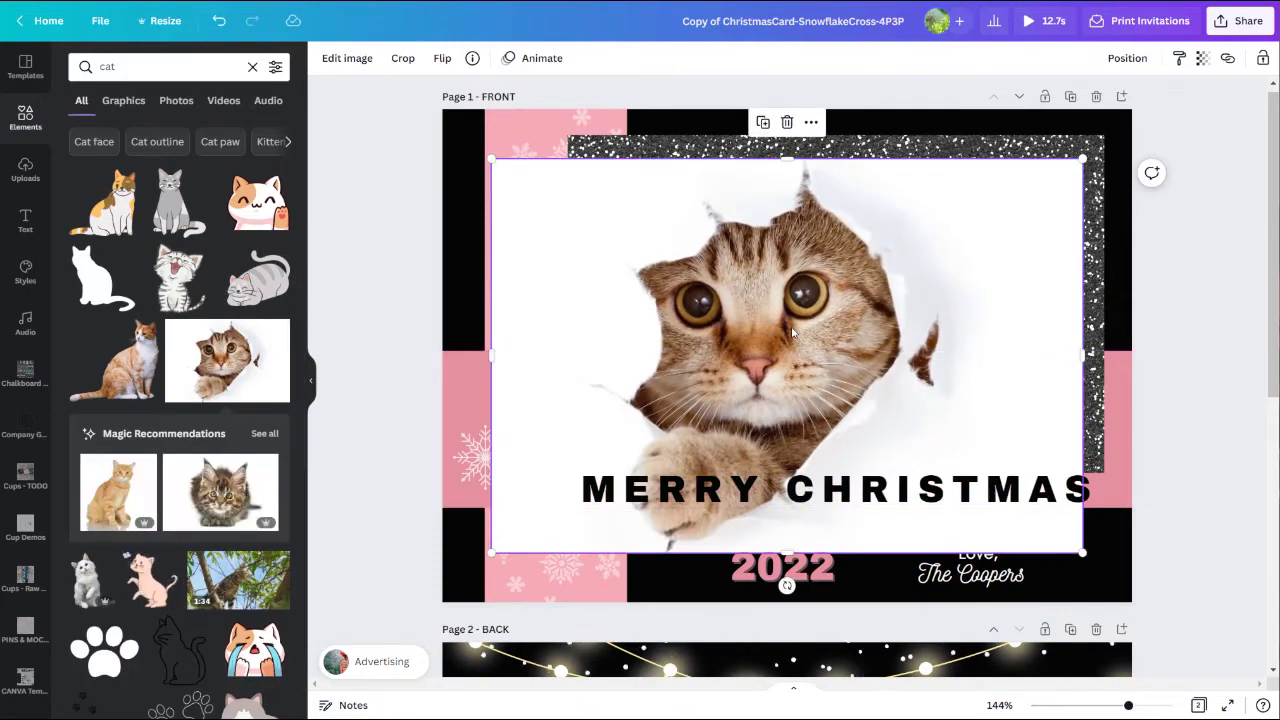
left_click_drag(792, 333, 1035, 405)
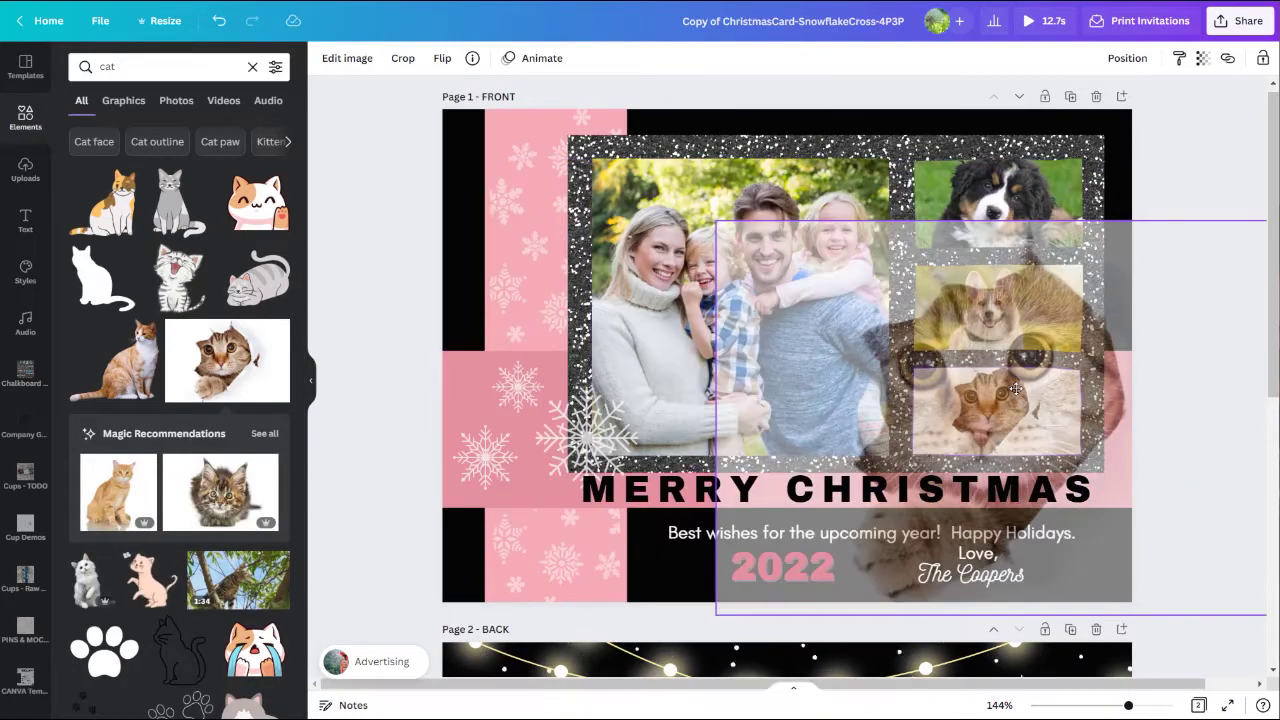
Step: Enlarge and centre the cat image within the bottom frame
double_click(1005, 390)
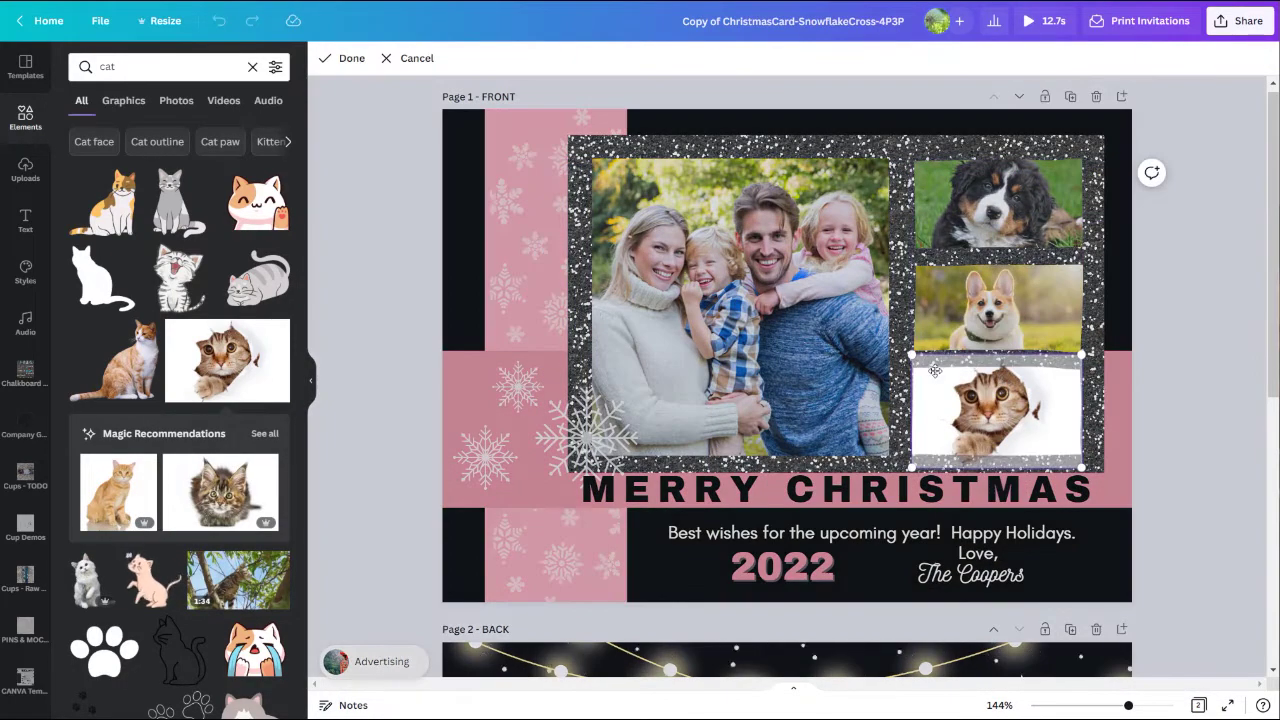
left_click_drag(918, 354, 900, 338)
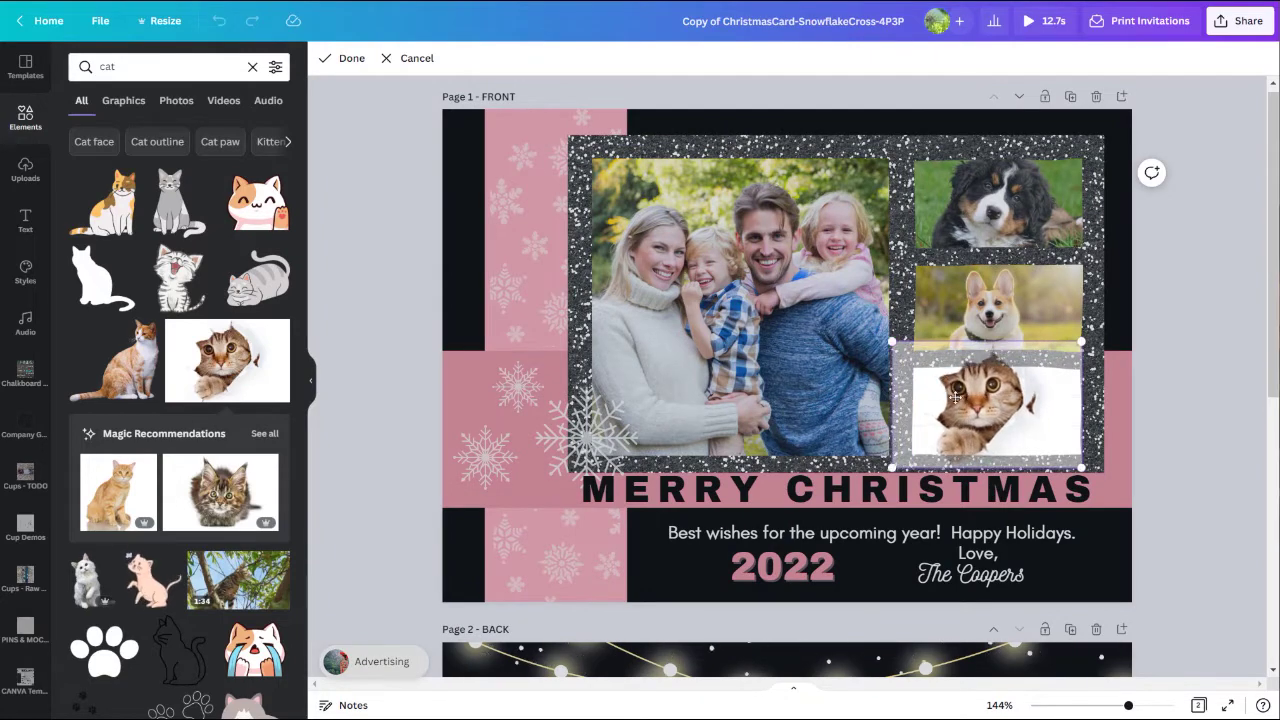
left_click_drag(955, 397, 973, 414)
key("Return")
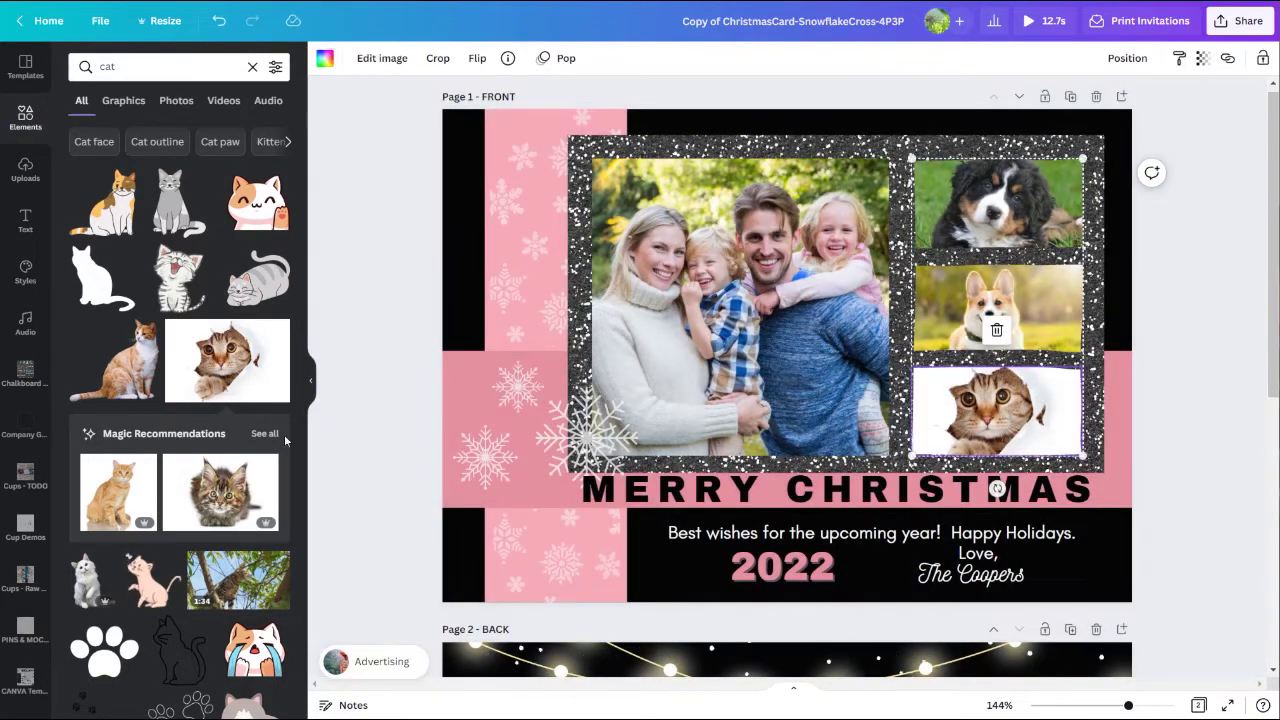
Step: Recolour the front page background to the dark grey Photo Colors swatch
left_click(447, 196)
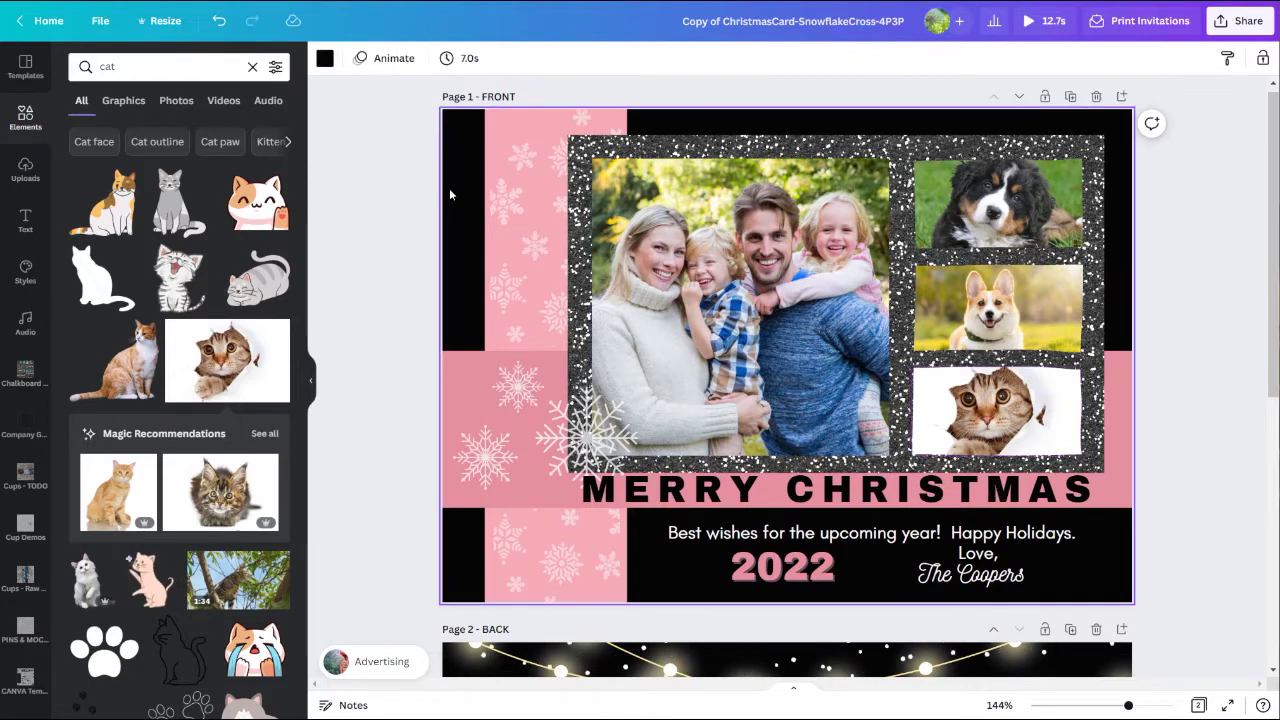
left_click(318, 62)
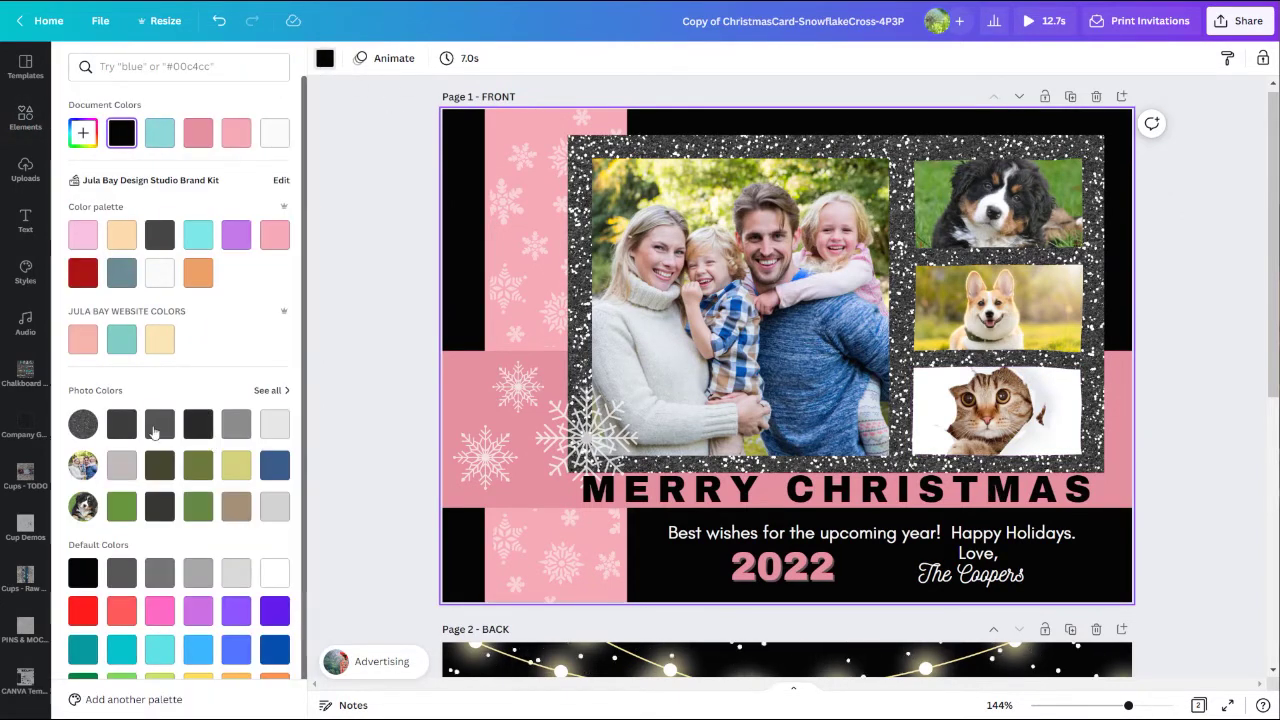
left_click(157, 426)
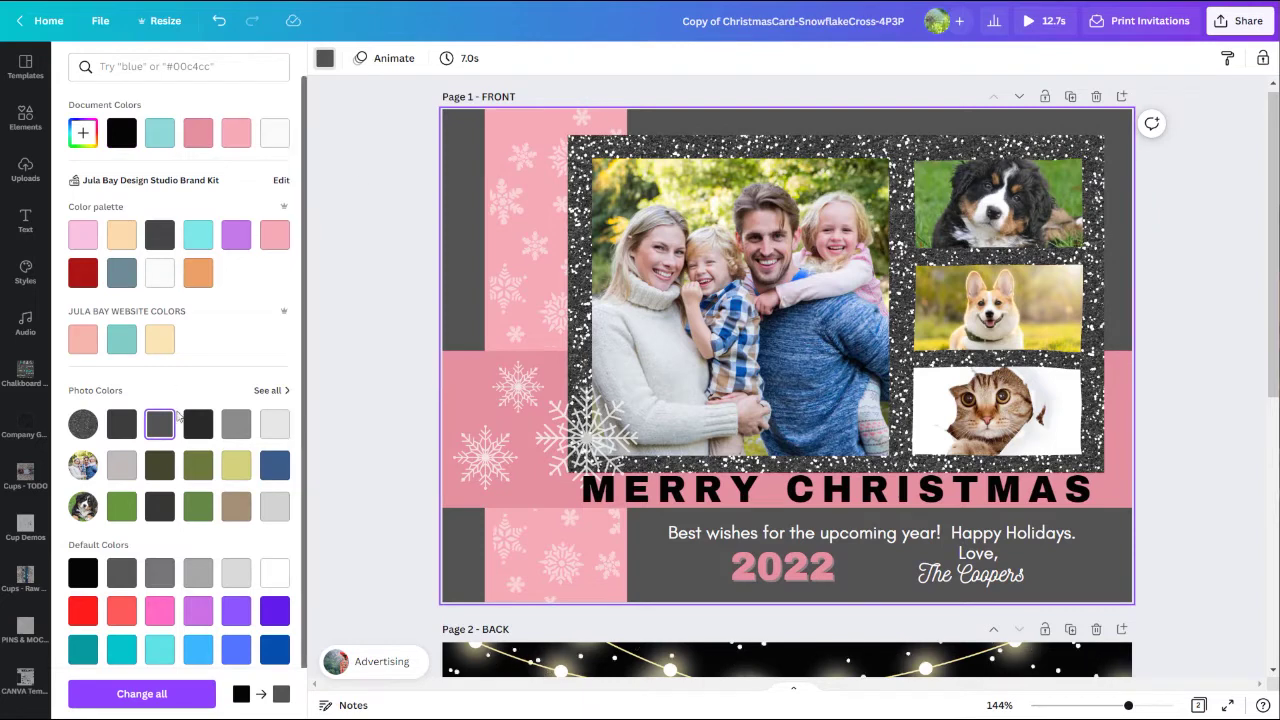
left_click(398, 184)
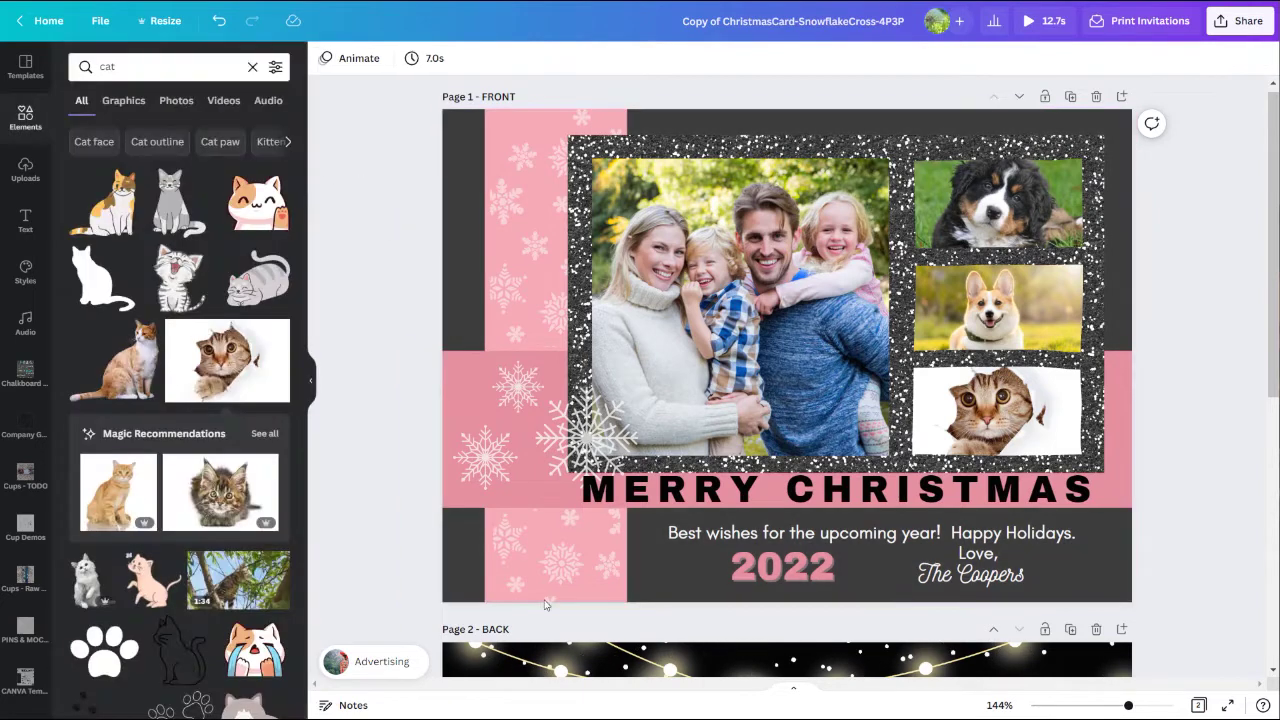
Step: Select the glitter collage frame and search Elements for 'background'
left_click(624, 149)
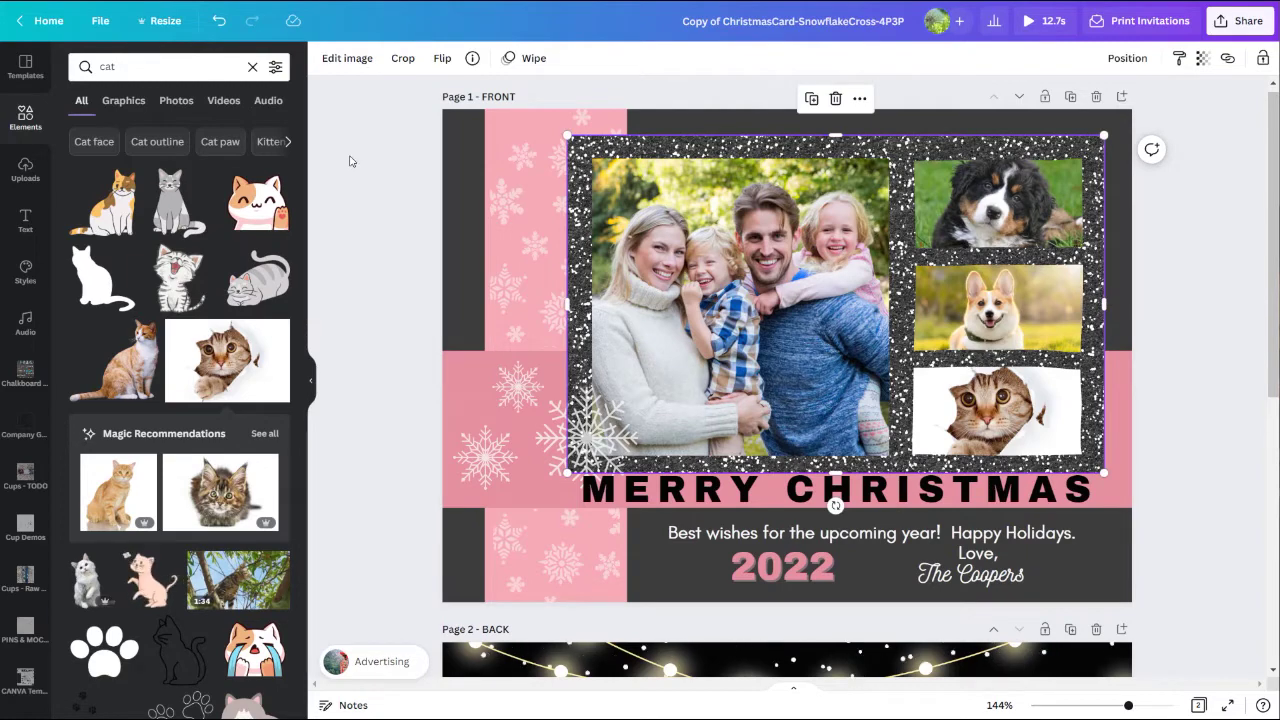
left_click(170, 66)
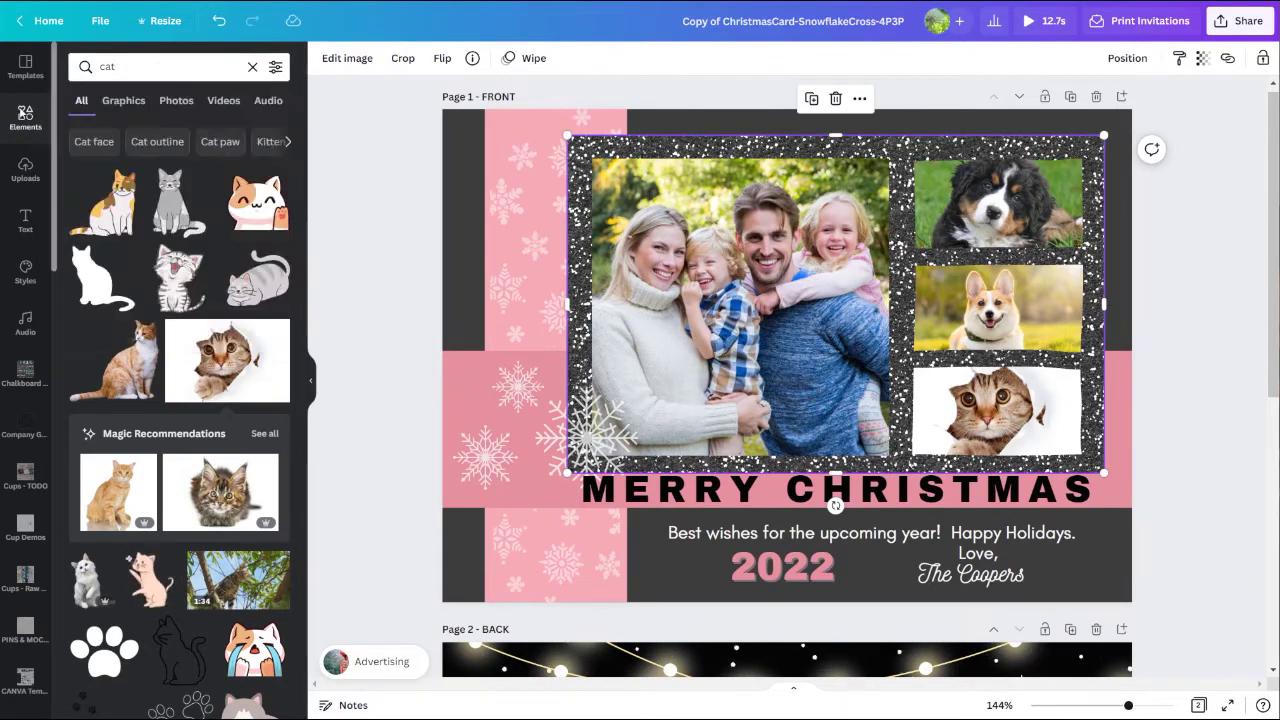
left_click(252, 66)
left_click(115, 66)
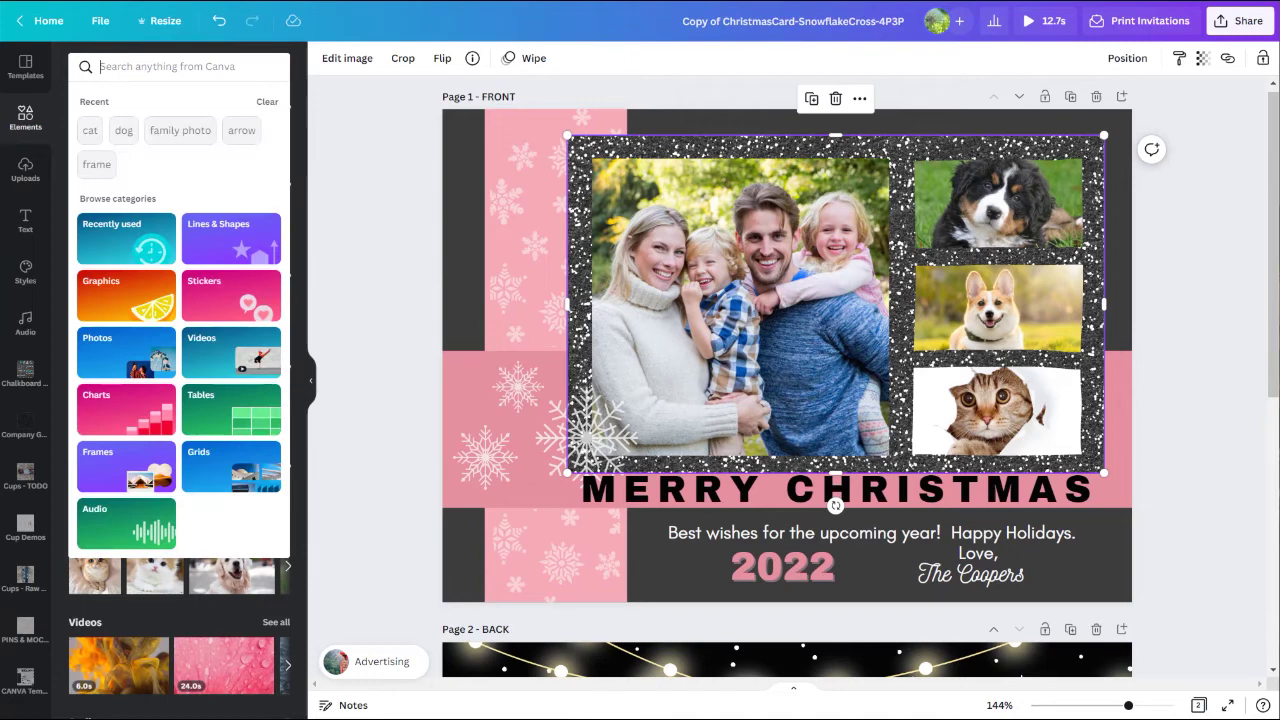
type("back")
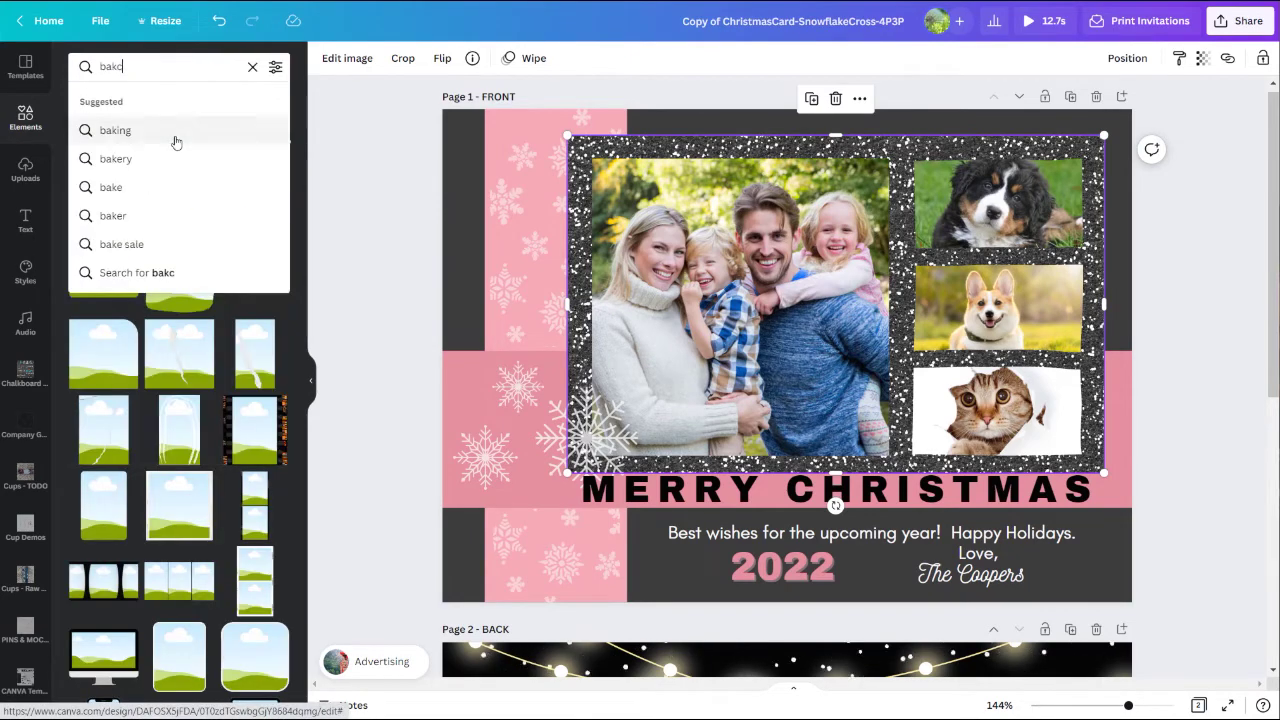
type("groun")
left_click(176, 140)
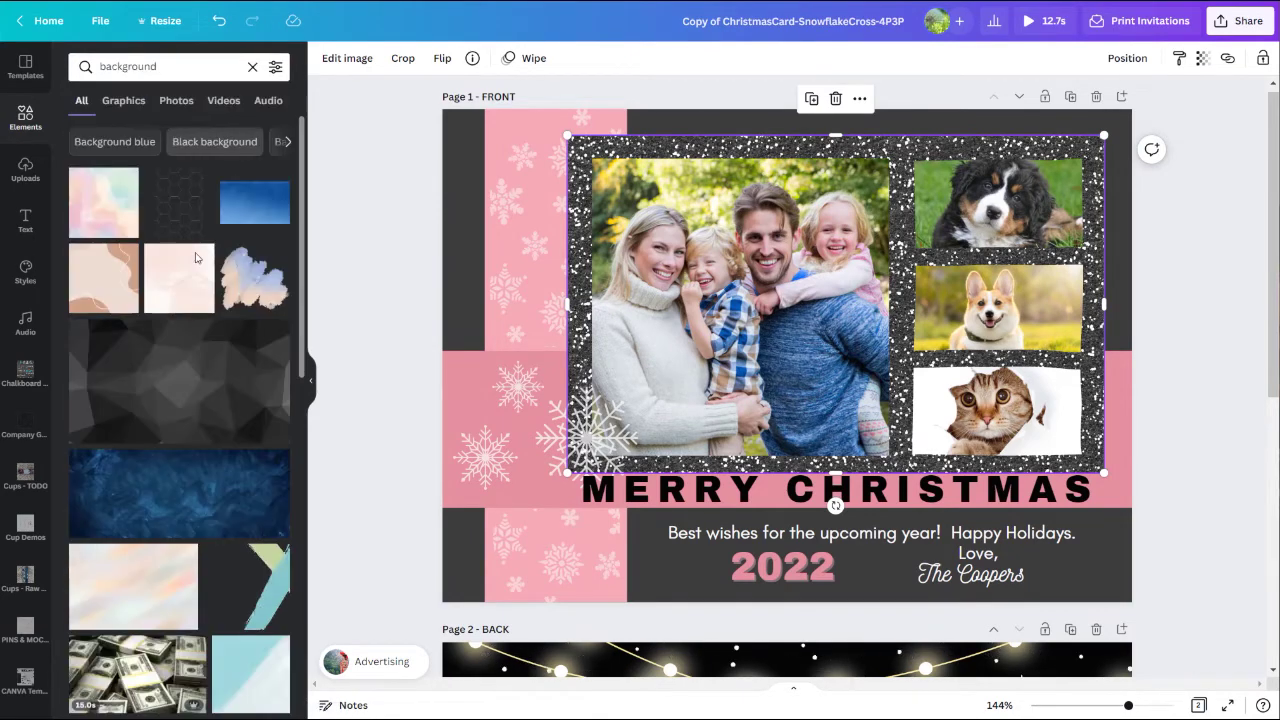
Step: Browse the background results and try the beige marble texture on the frame
scroll(146, 356, "down", 1)
scroll(146, 356, "down", 1)
scroll(135, 430, "down", 2)
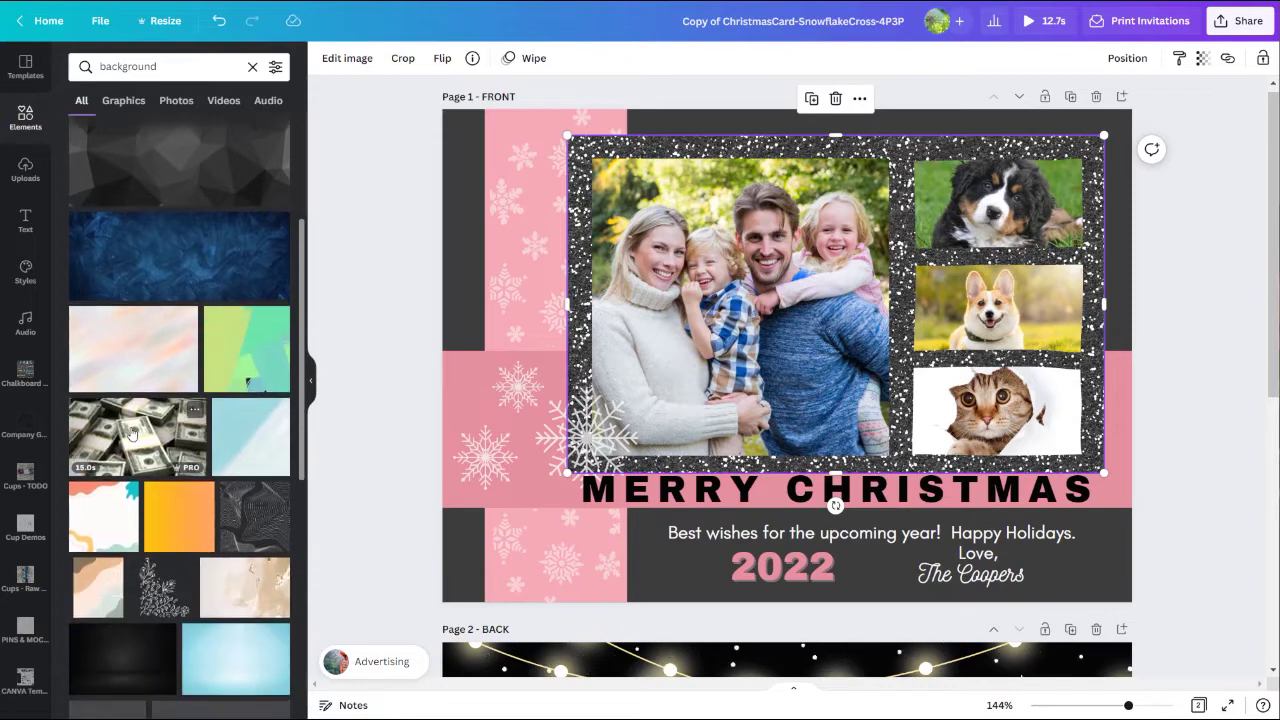
scroll(131, 432, "down", 2)
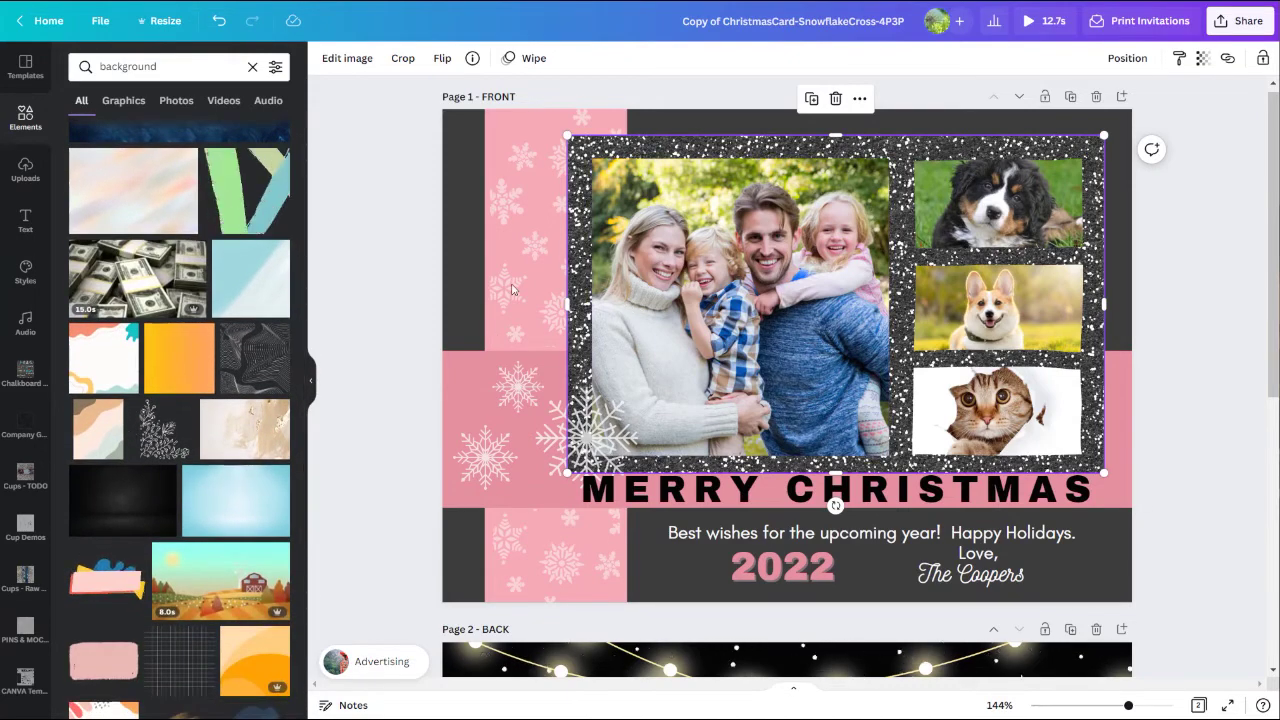
left_click_drag(233, 440, 591, 170)
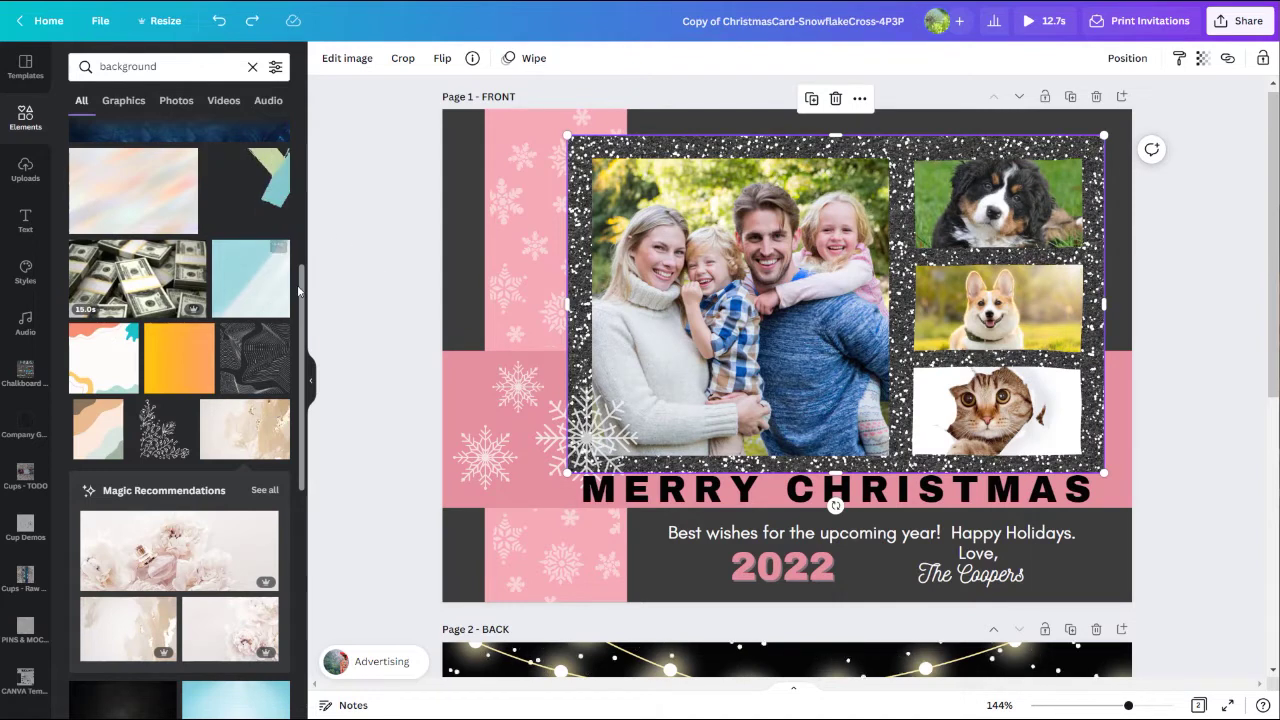
left_click(370, 119)
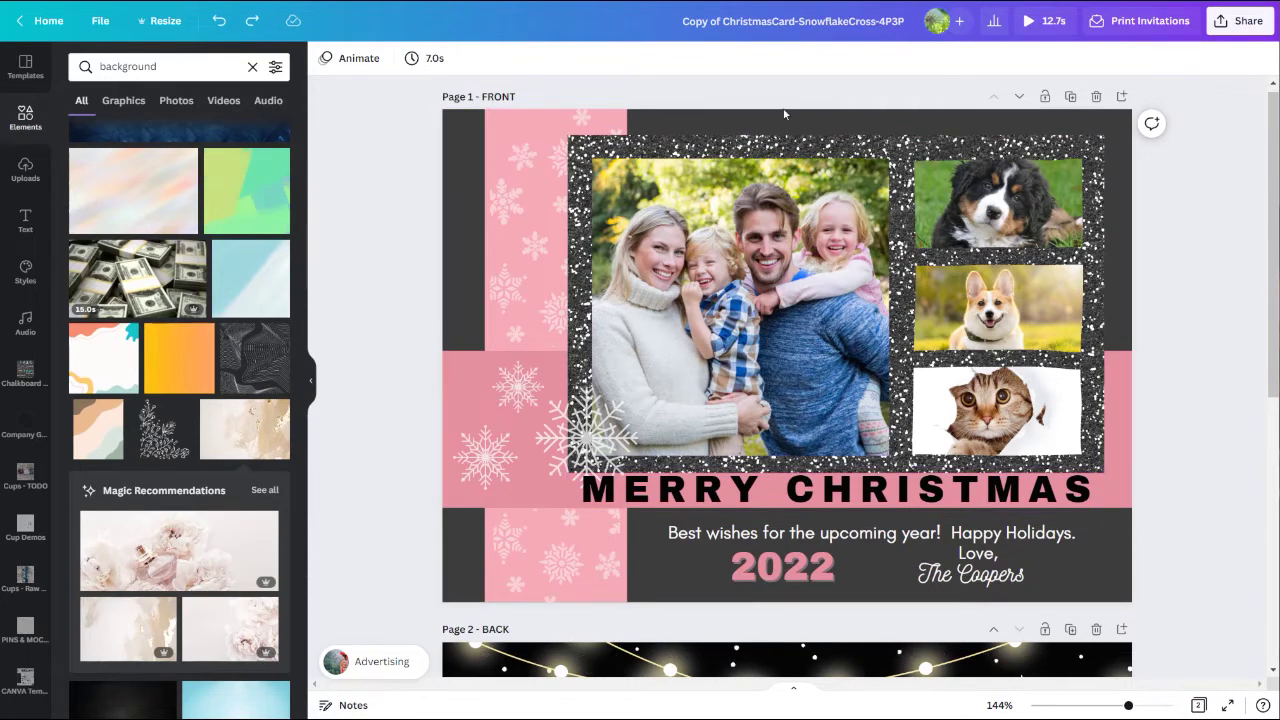
Step: Turn the teal band at the bottom of the back page pink
scroll(786, 110, "down", 1)
scroll(788, 172, "down", 4)
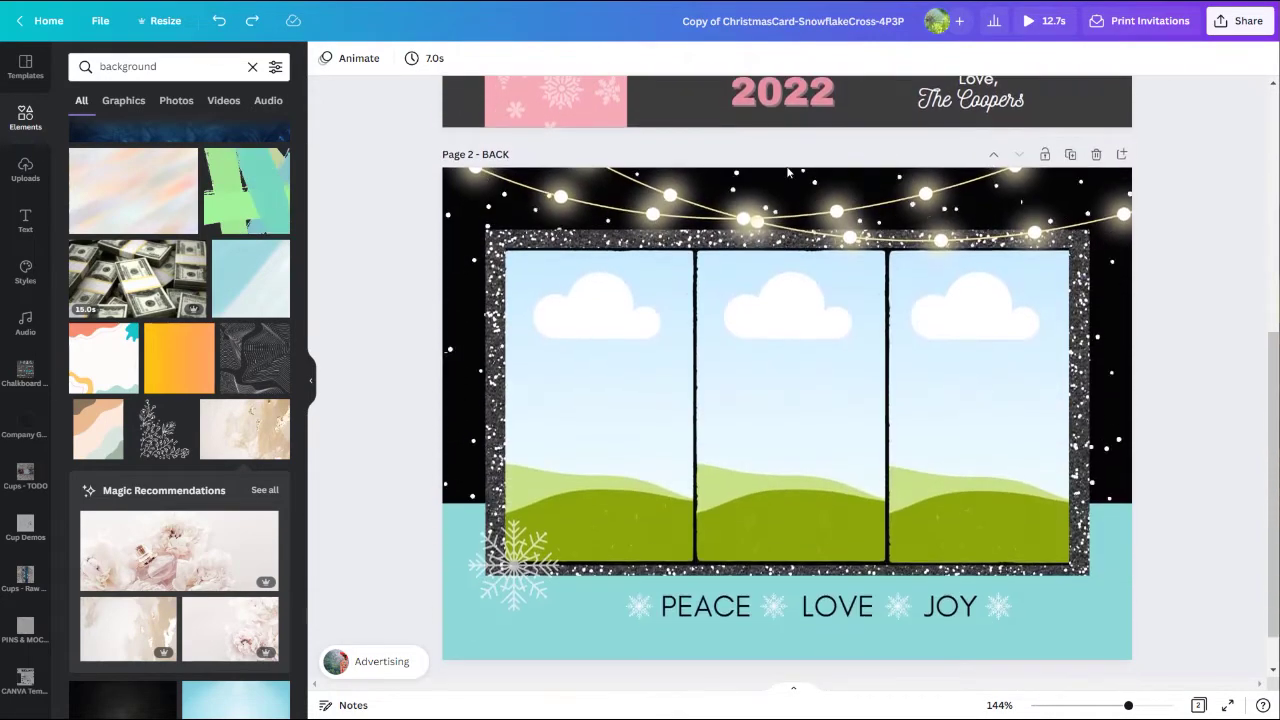
scroll(630, 420, "down", 1)
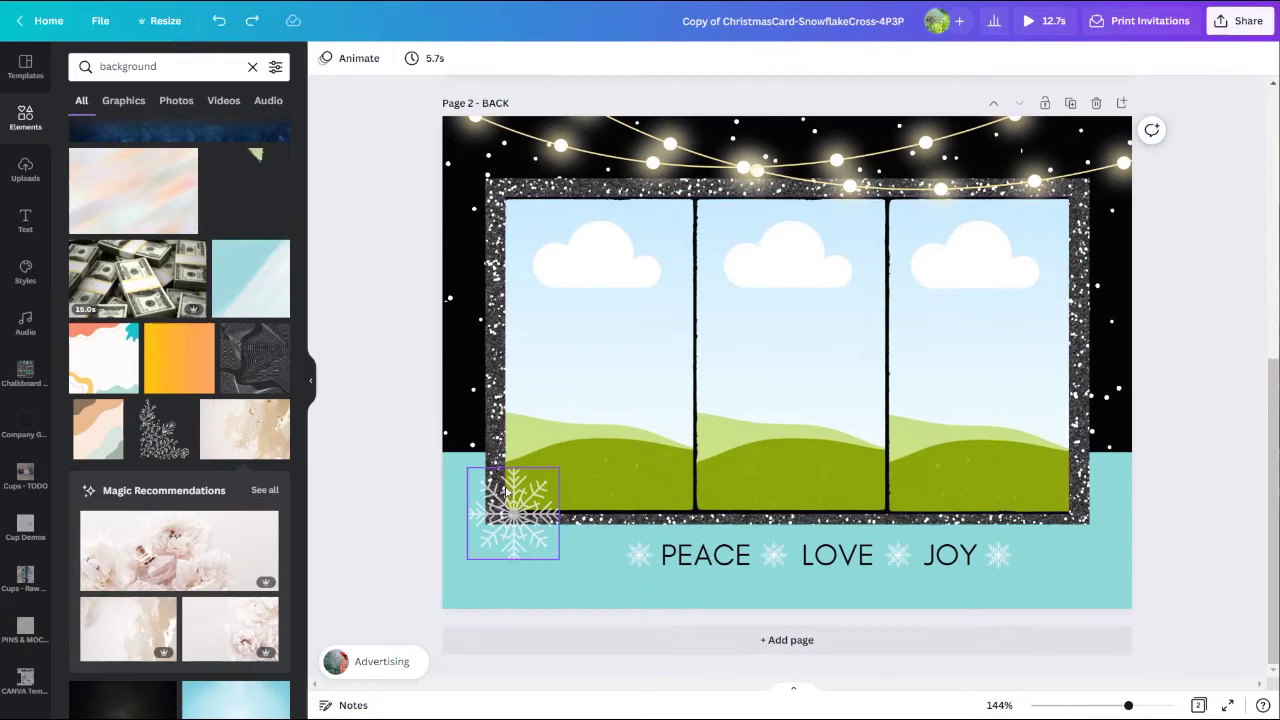
left_click(503, 594)
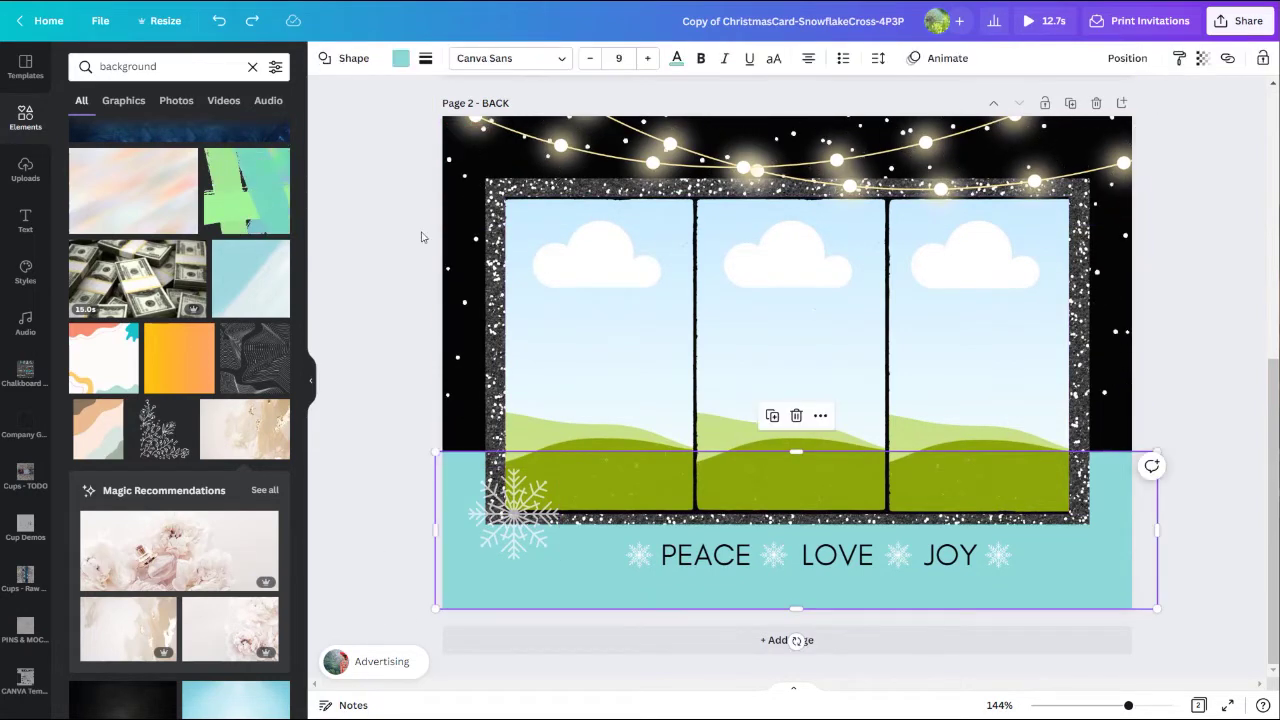
left_click(401, 58)
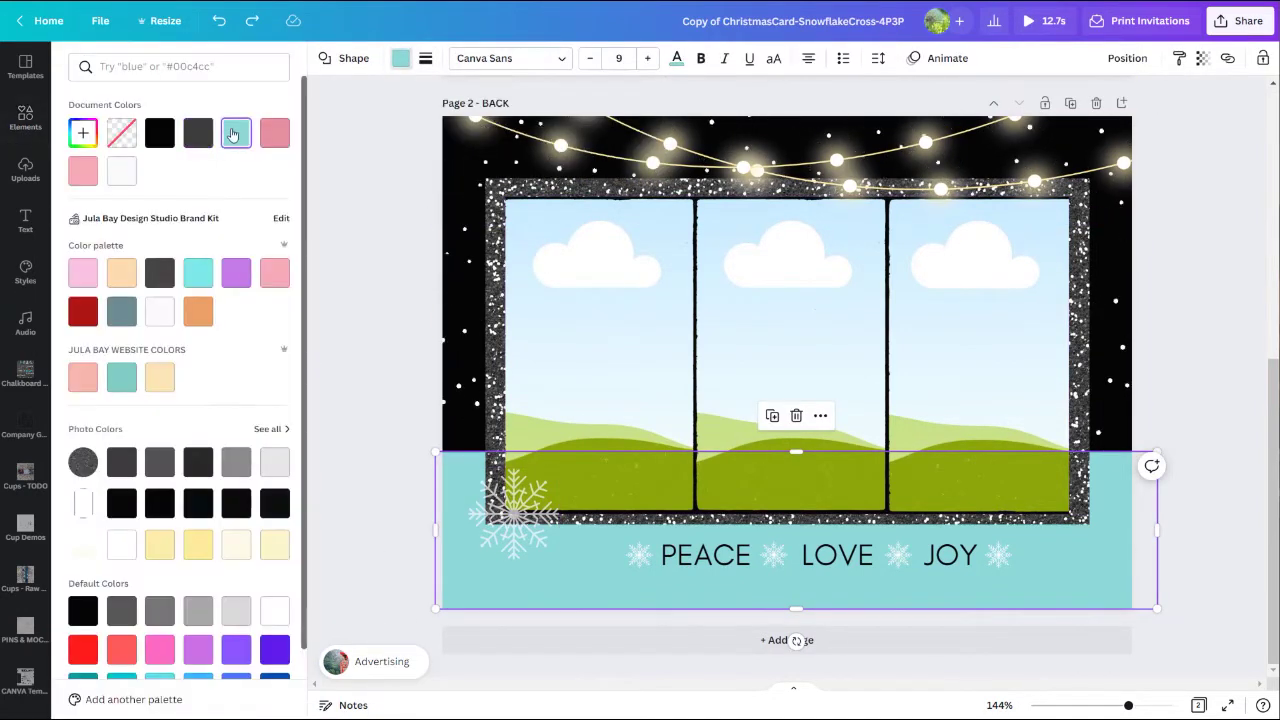
left_click(273, 138)
key("Escape")
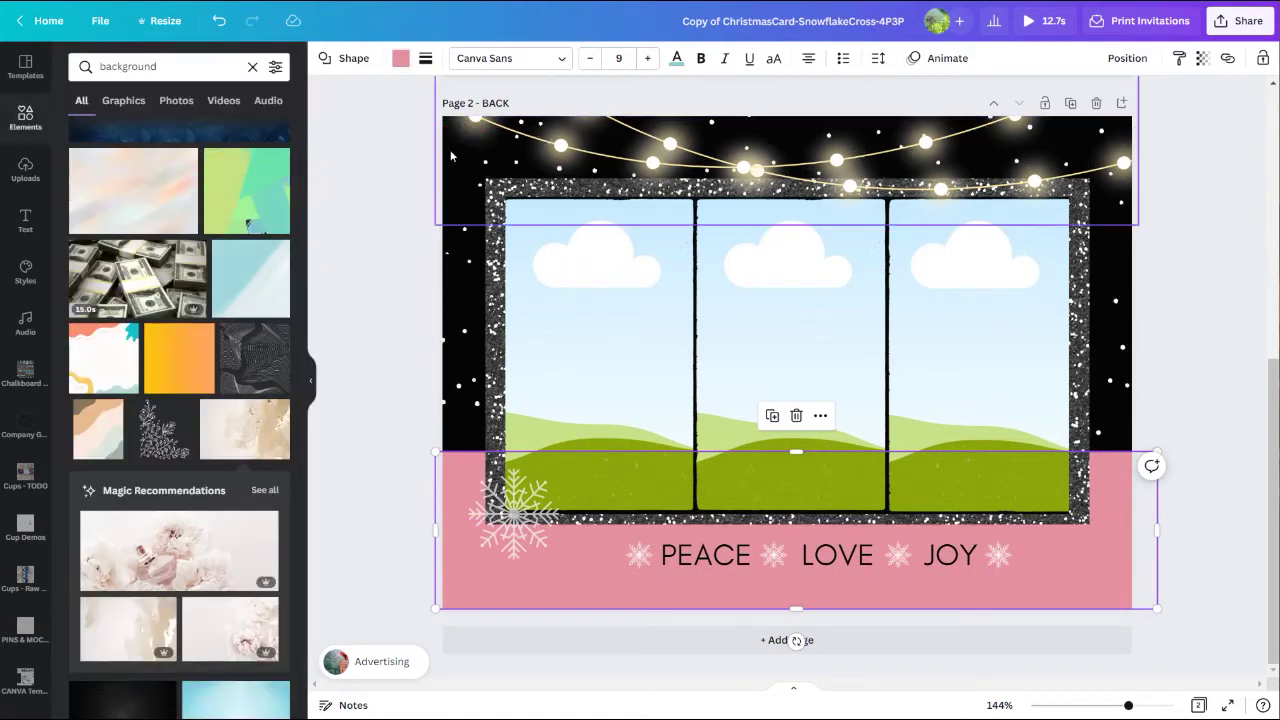
Step: Change the back page background from black to dark grey
left_click(449, 262)
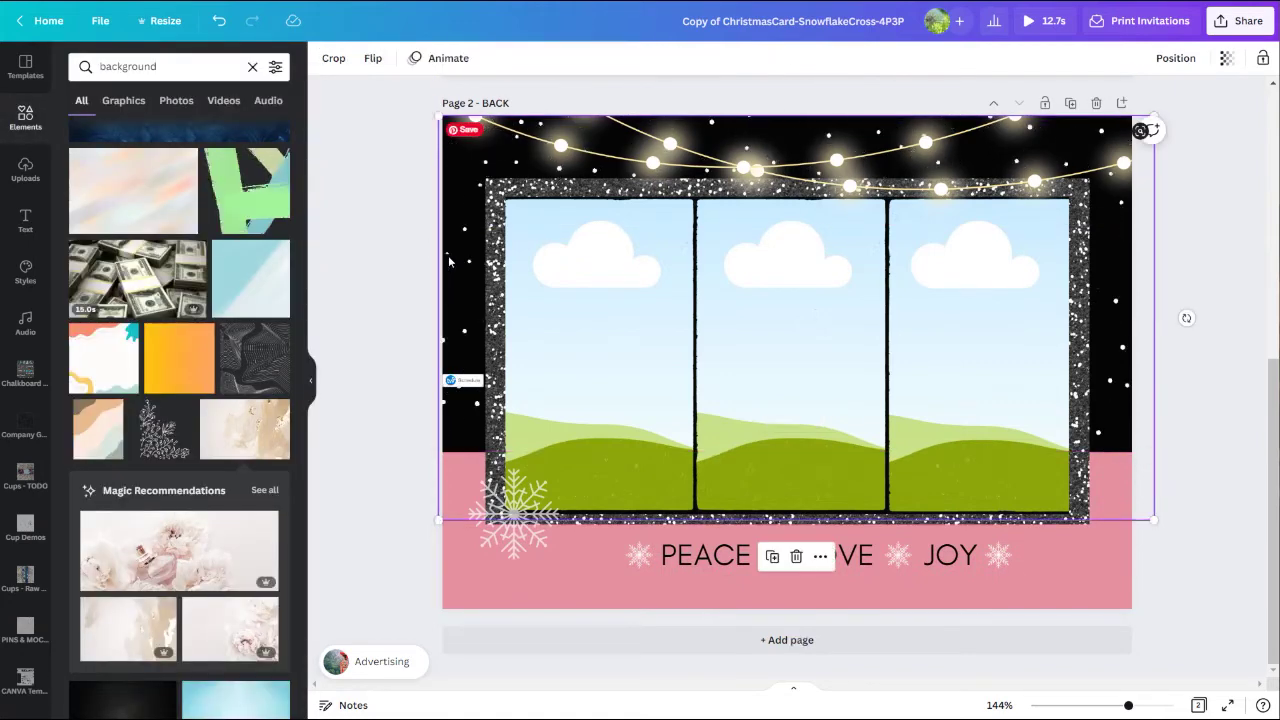
left_click_drag(449, 262, 440, 262)
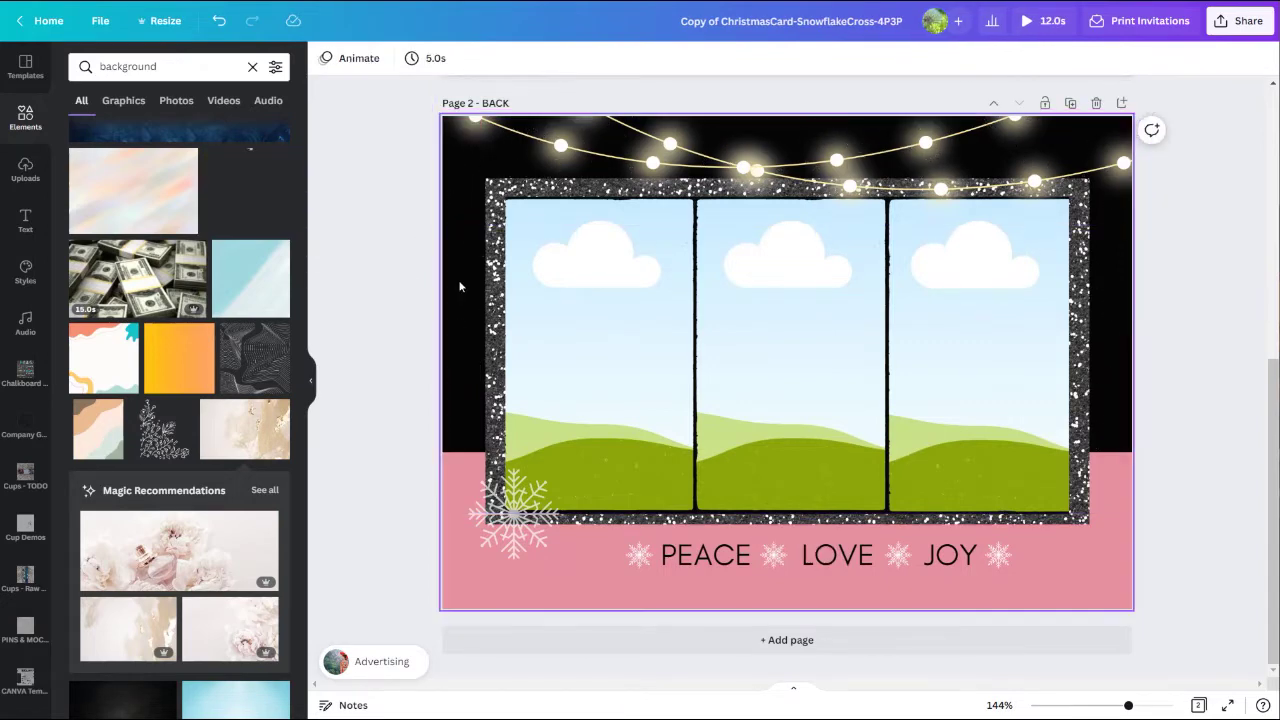
left_click(460, 286)
left_click(324, 58)
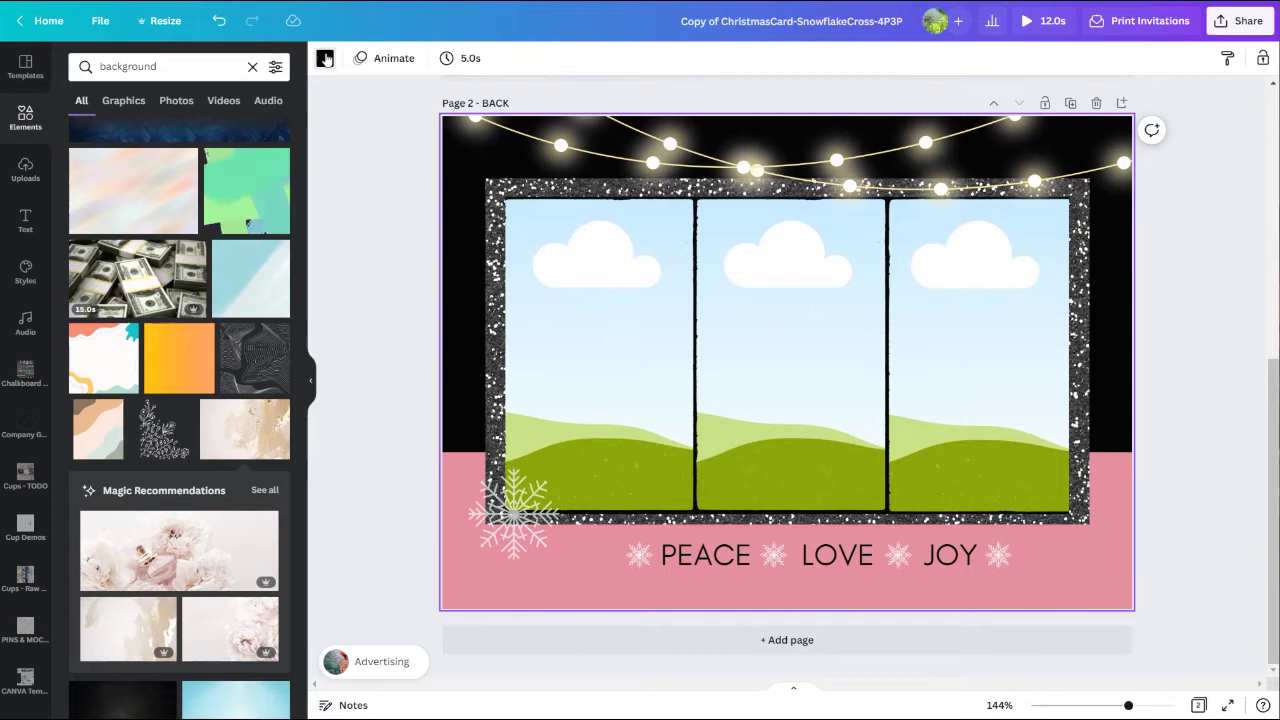
left_click(160, 135)
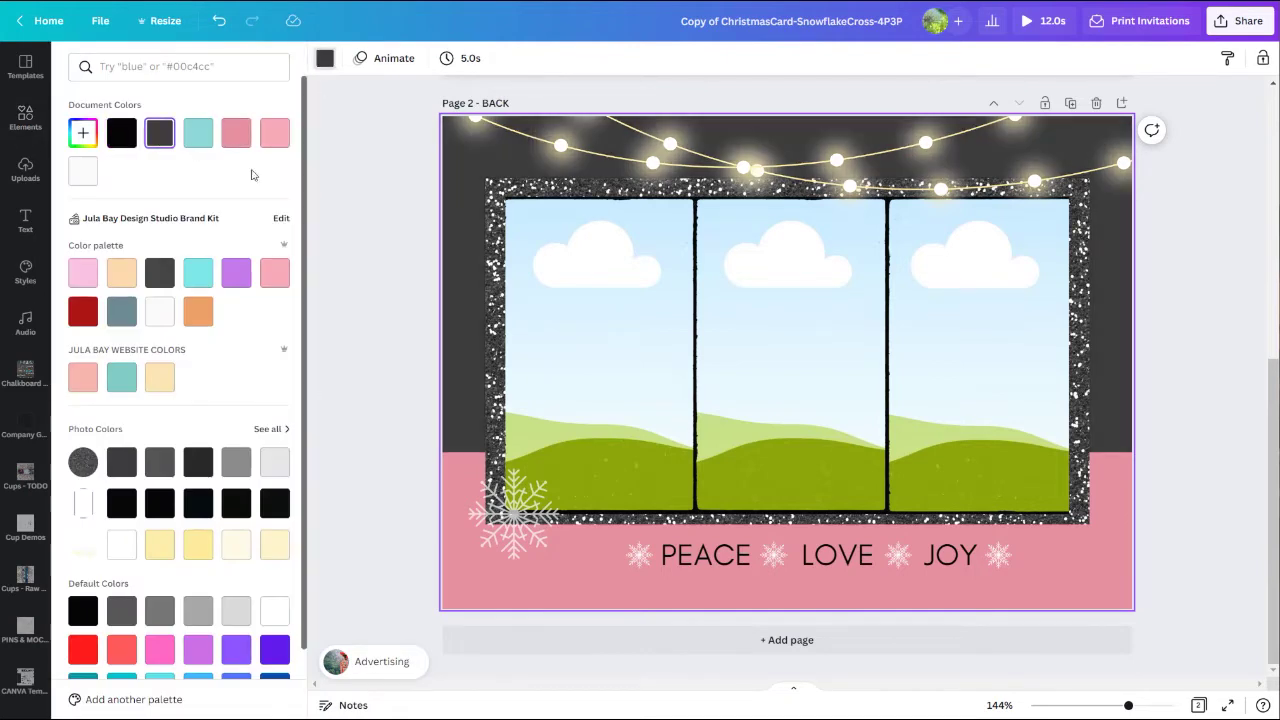
left_click(353, 215)
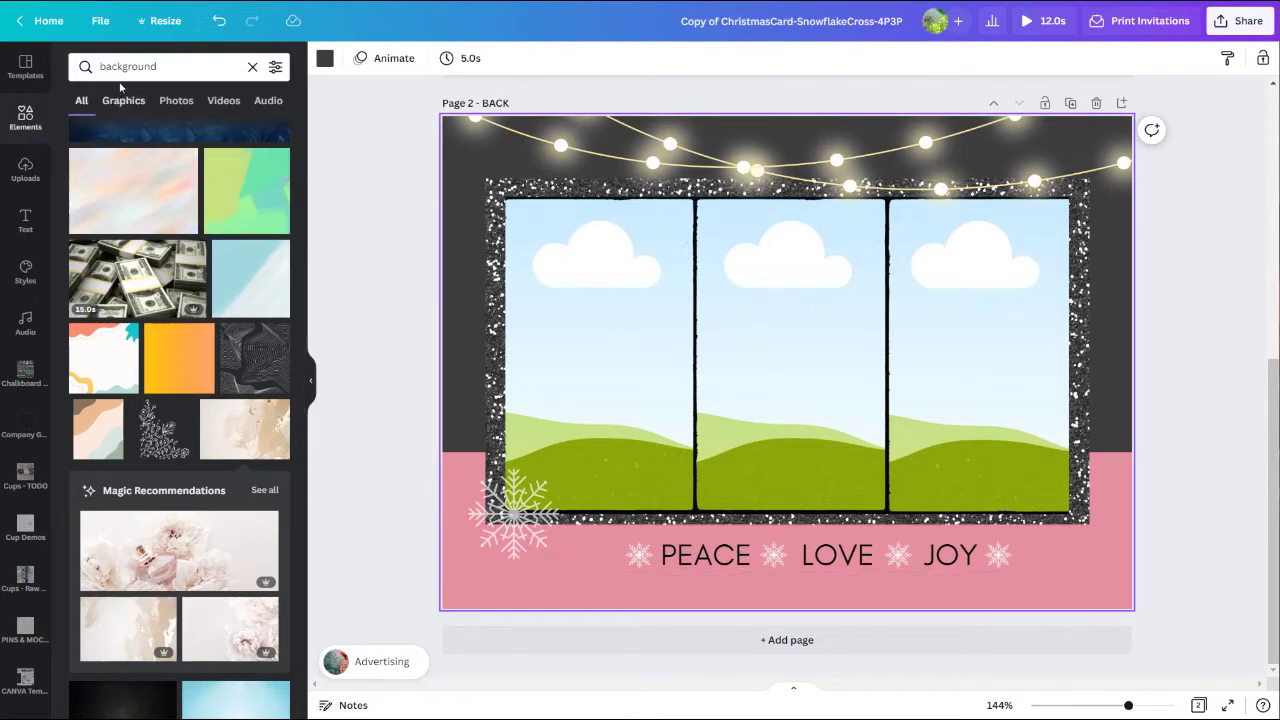
Step: Place the hugging family photo in the first back-page frame
left_click_drag(235, 352, 546, 325)
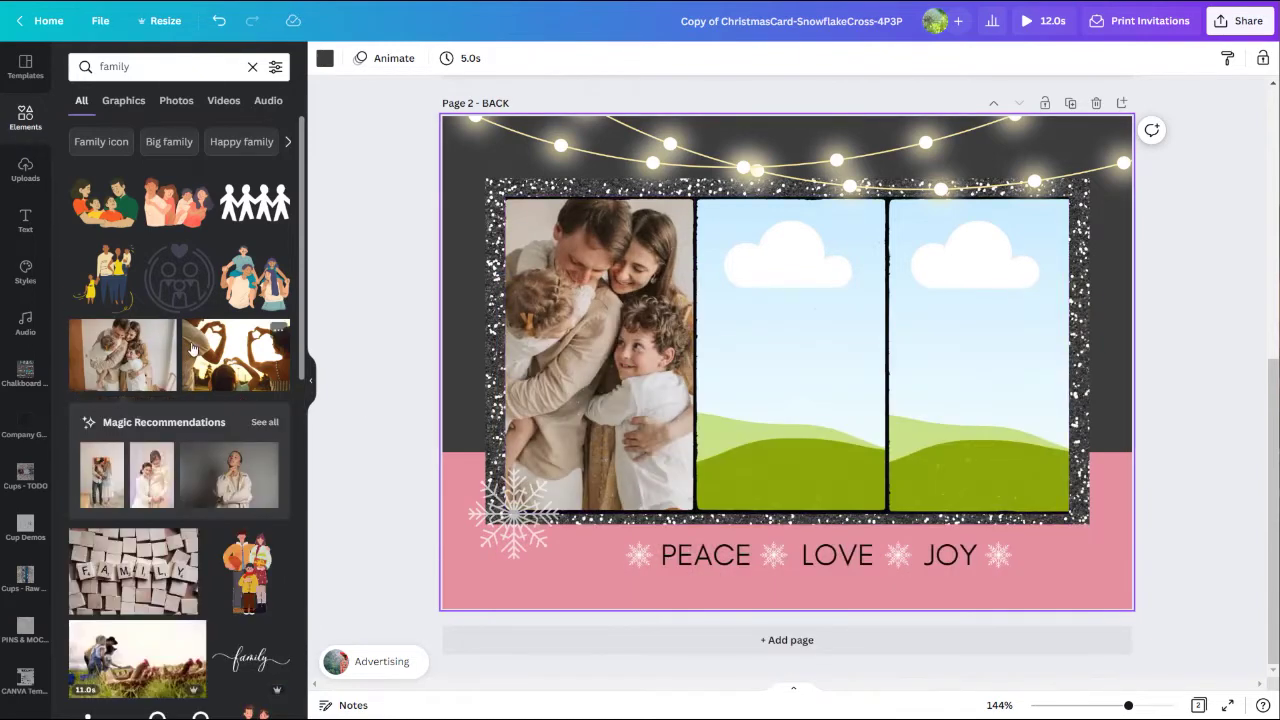
scroll(170, 340, "down", 3)
scroll(131, 343, "down", 3)
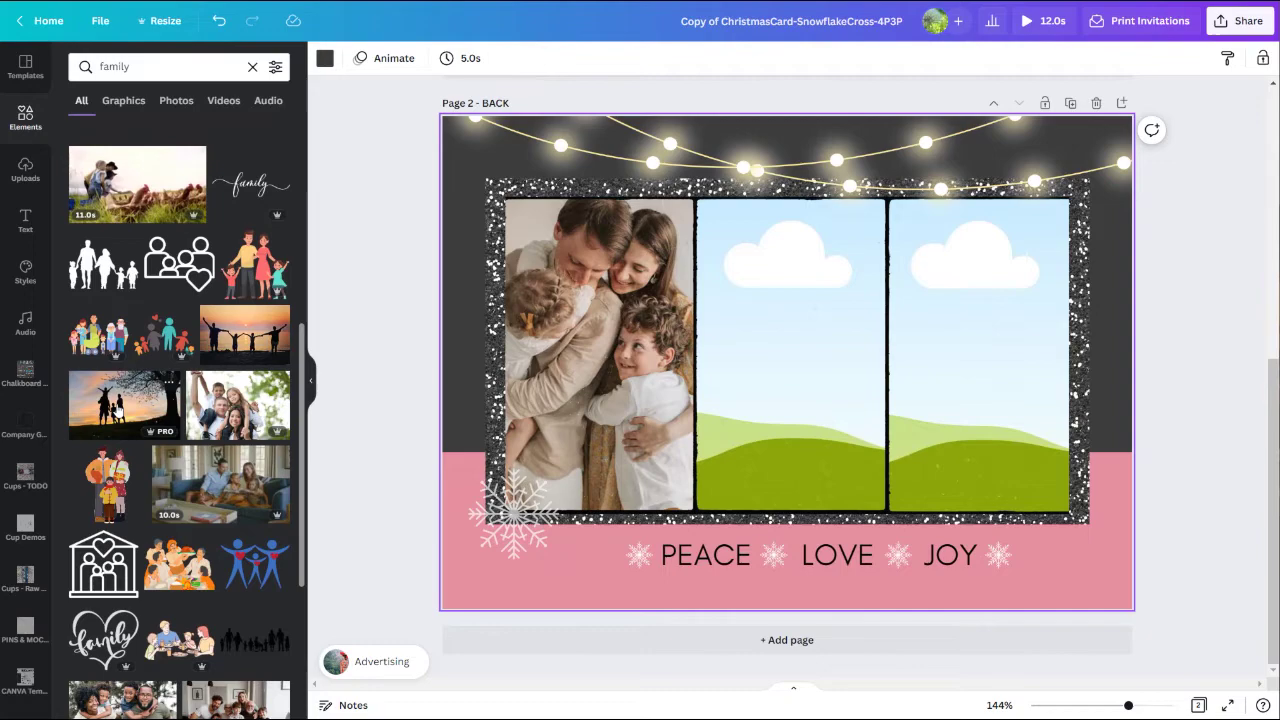
Step: Fill the middle frame with the sunset silhouette photo, enlarged and centred
left_click_drag(118, 410, 776, 285)
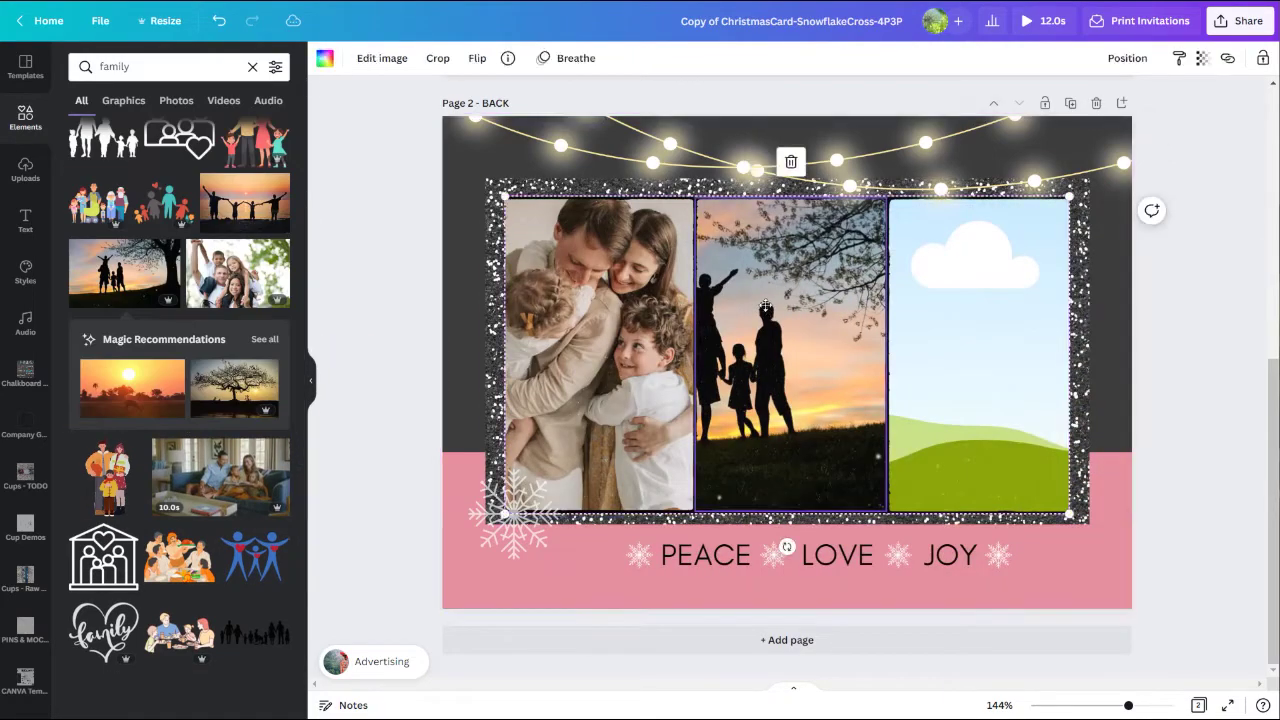
double_click(762, 326)
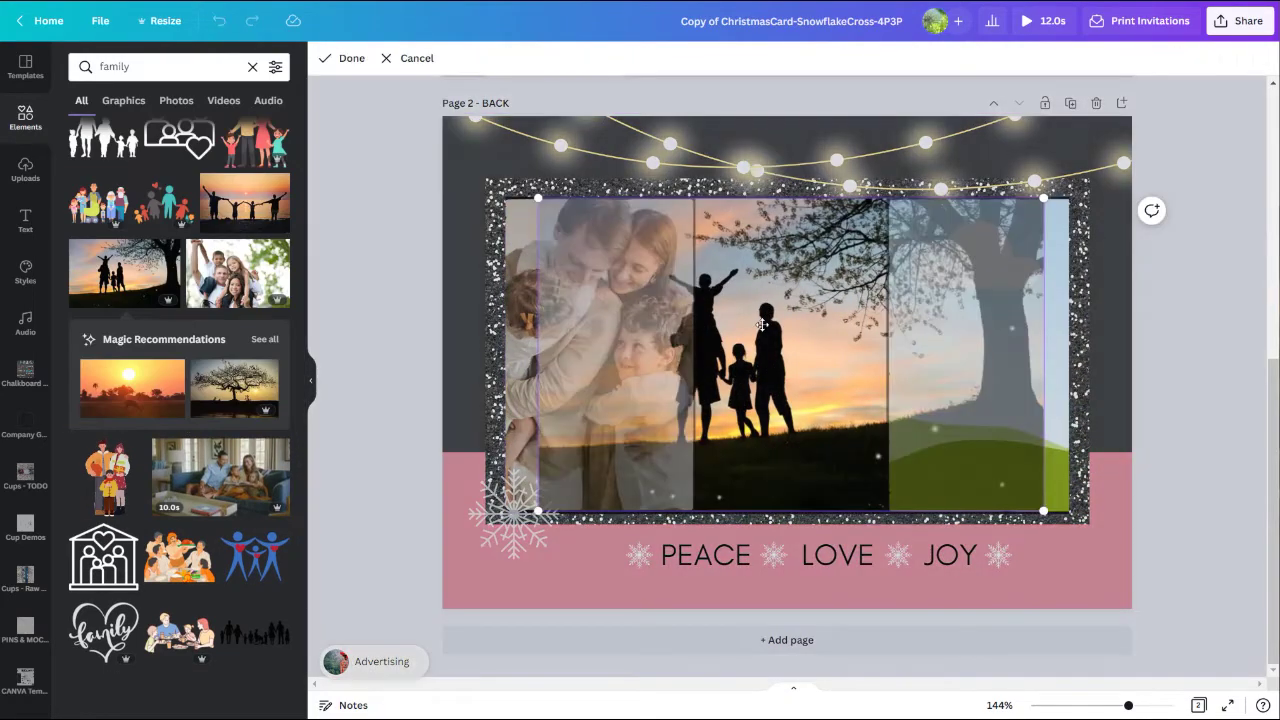
left_click_drag(762, 326, 818, 322)
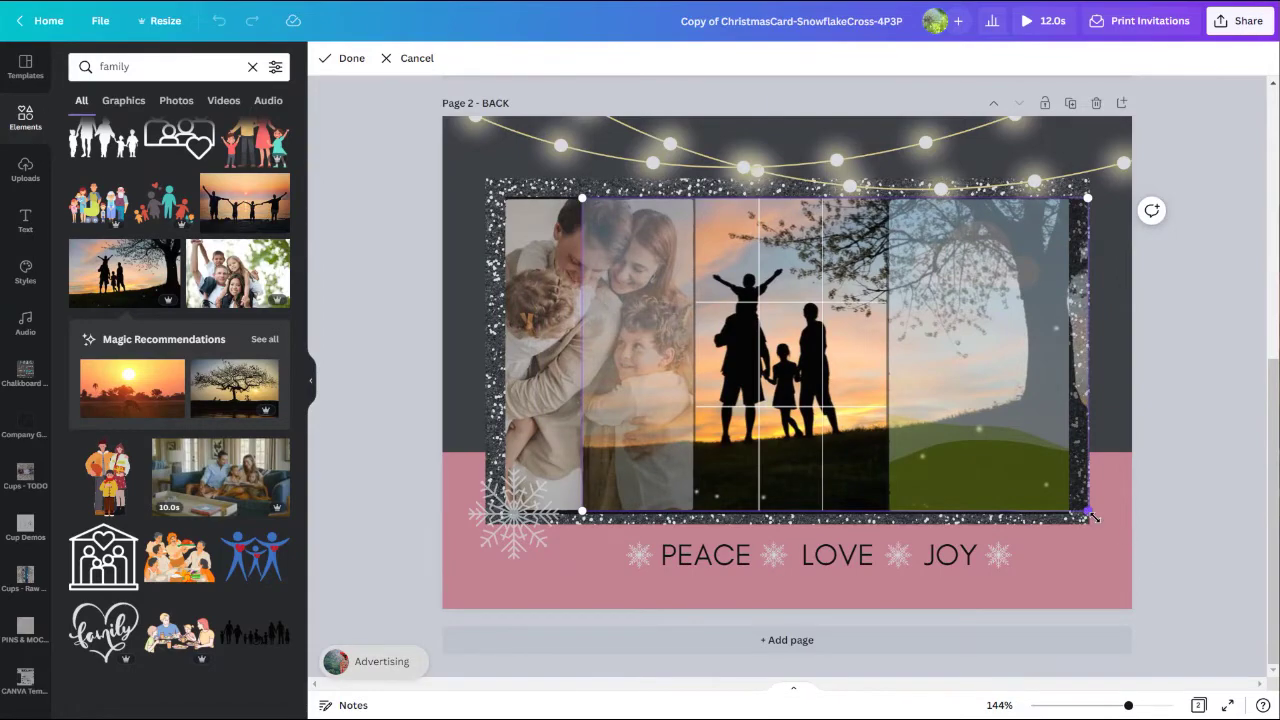
left_click_drag(1093, 517, 1178, 566)
left_click_drag(809, 399, 781, 380)
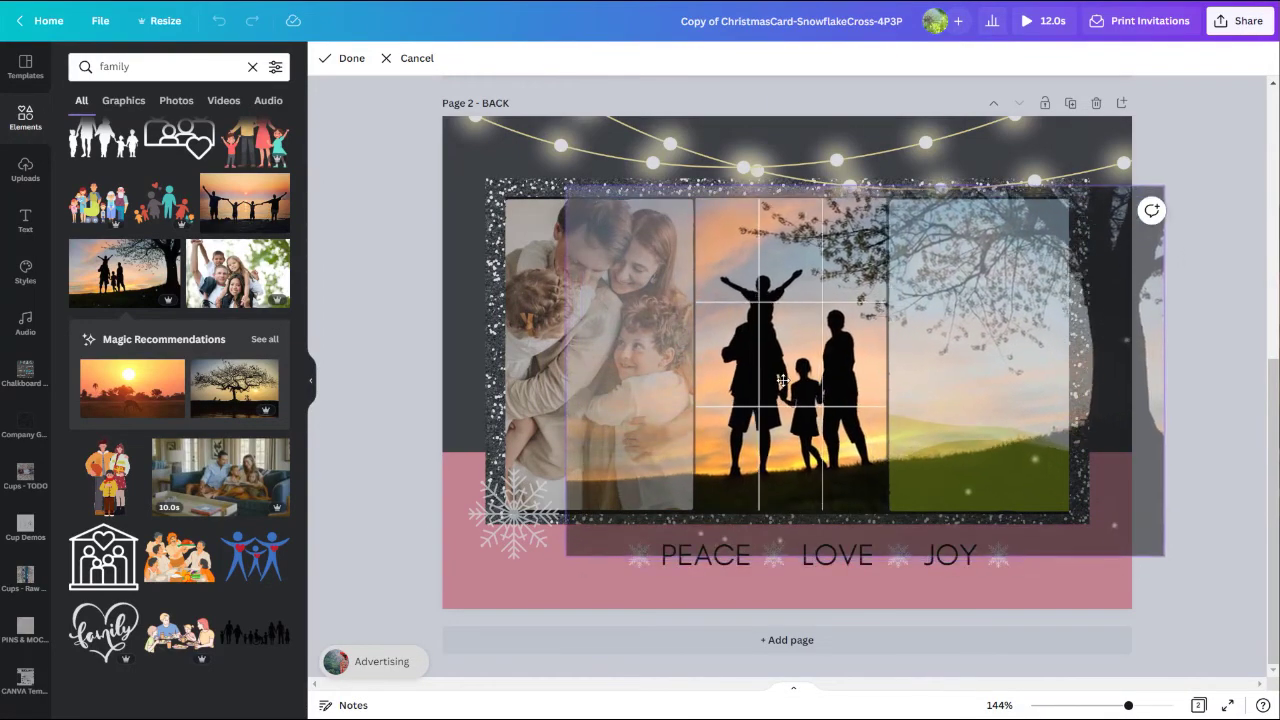
left_click_drag(1167, 547, 1265, 618)
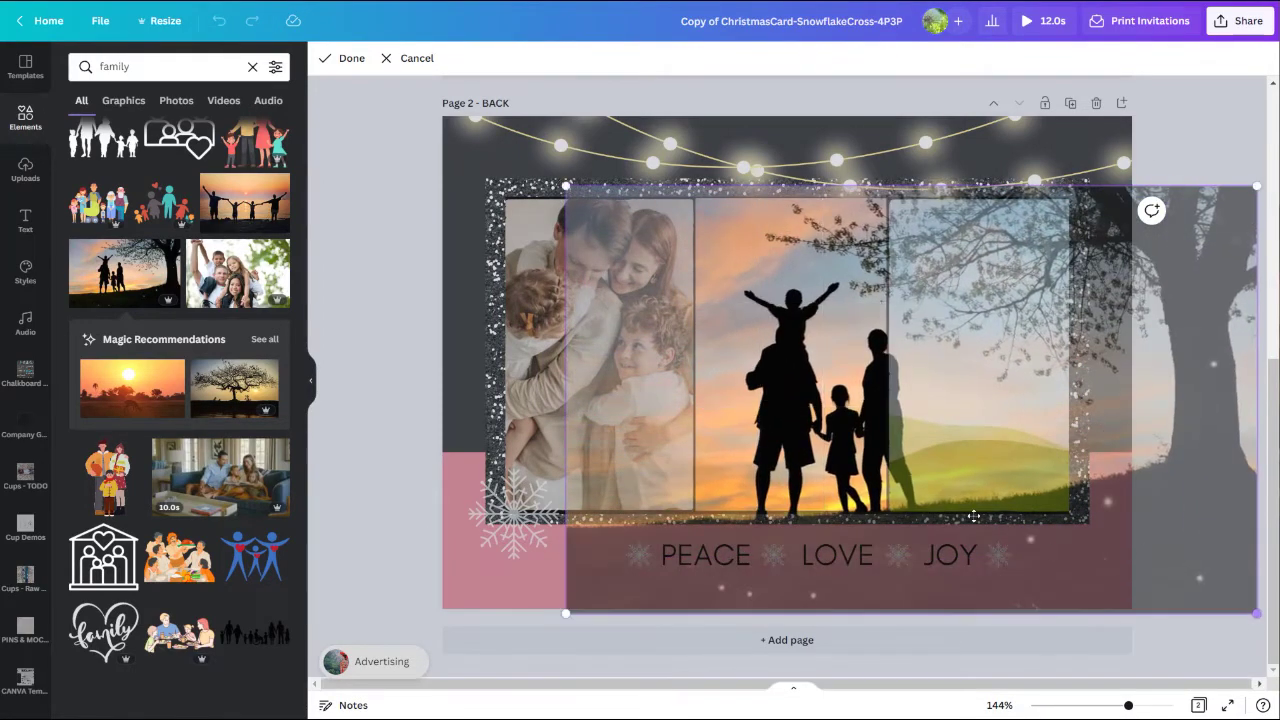
left_click_drag(970, 514, 926, 467)
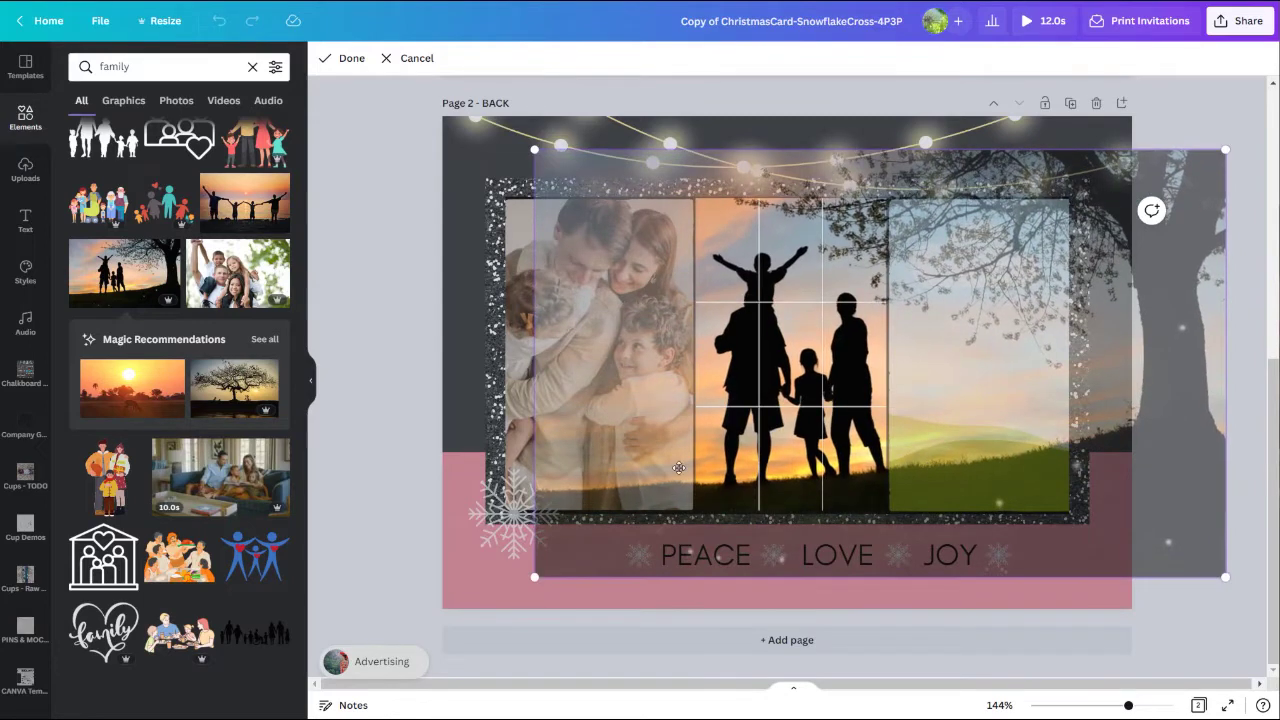
left_click(397, 413)
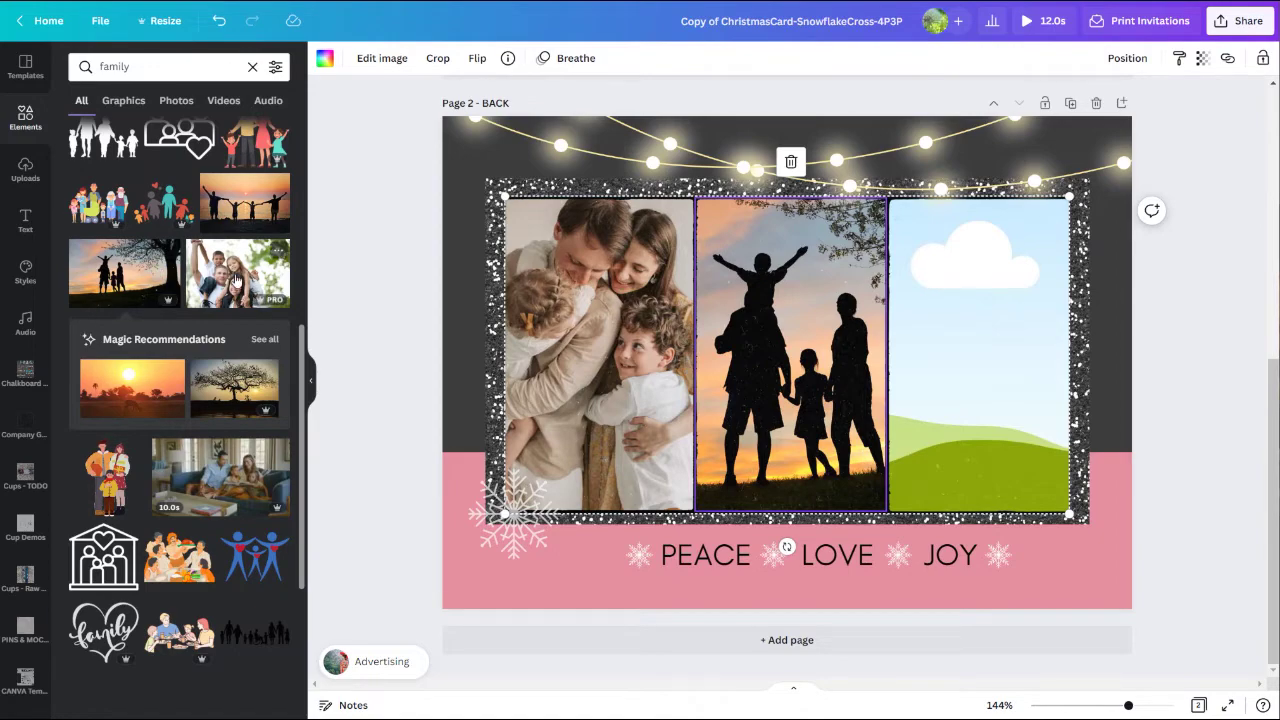
Step: Drop the smiling family photo into the right frame and start fitting its faces
mouse_move(236, 283)
left_mouse_down()
mouse_move(957, 320)
mouse_move(1007, 298)
left_mouse_up()
double_click(956, 345)
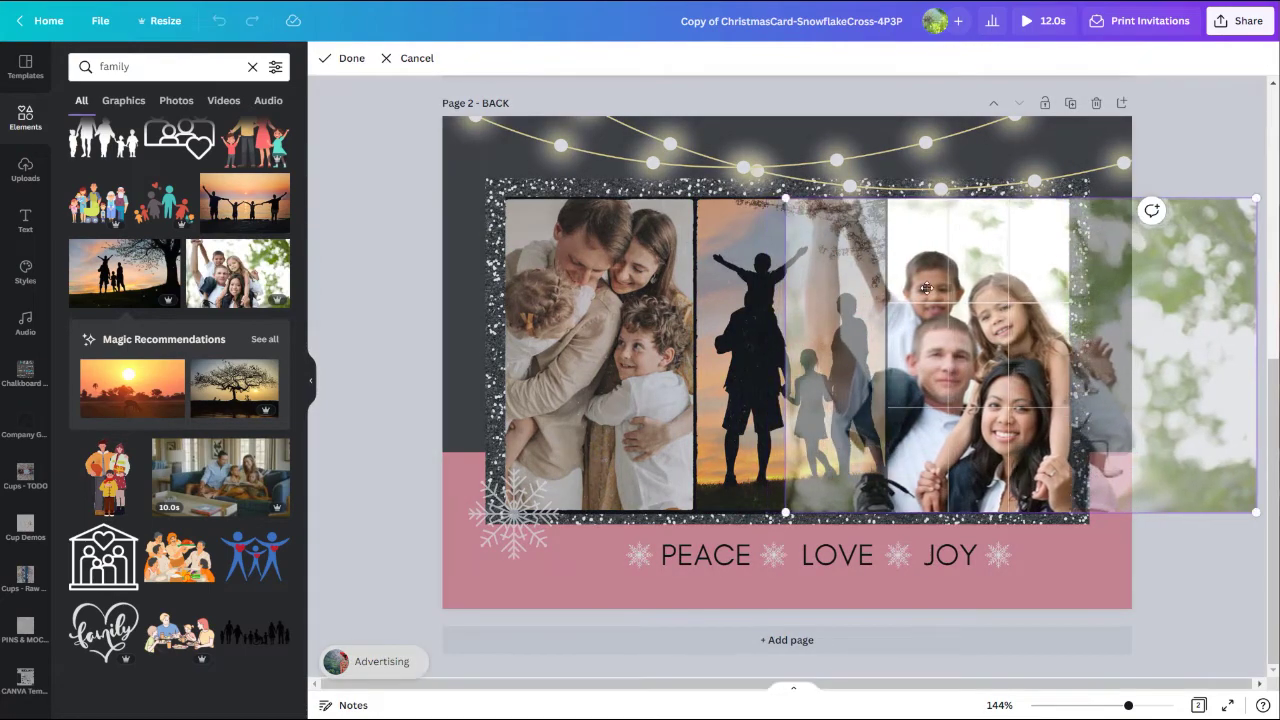
left_click_drag(786, 200, 753, 167)
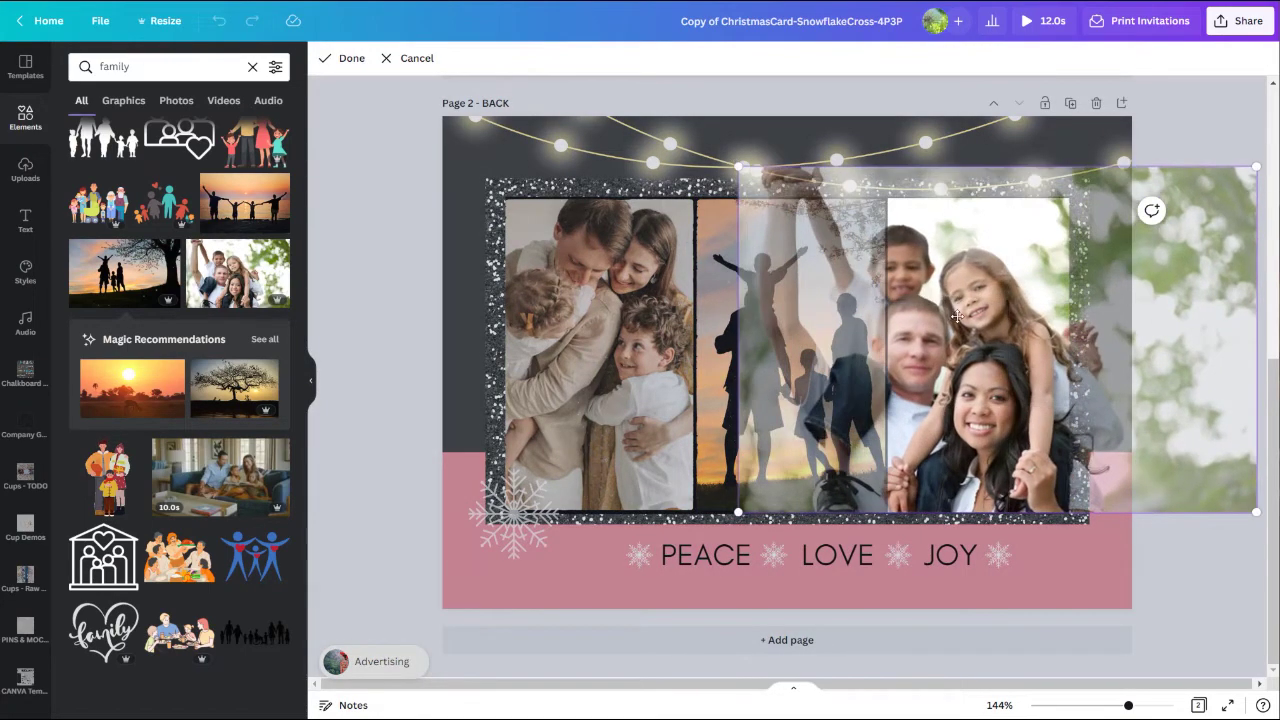
left_click_drag(973, 313, 983, 313)
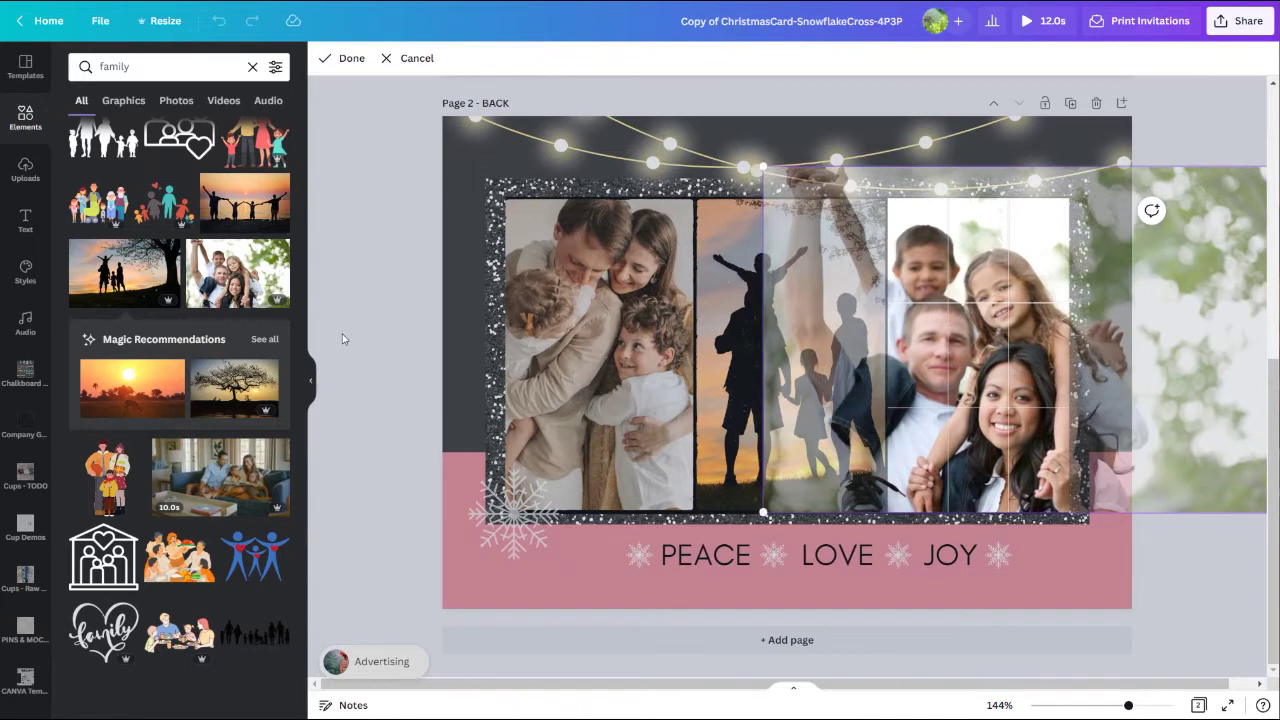
Step: Confirm the crop of the smiling family photo in the right frame
left_click(372, 330)
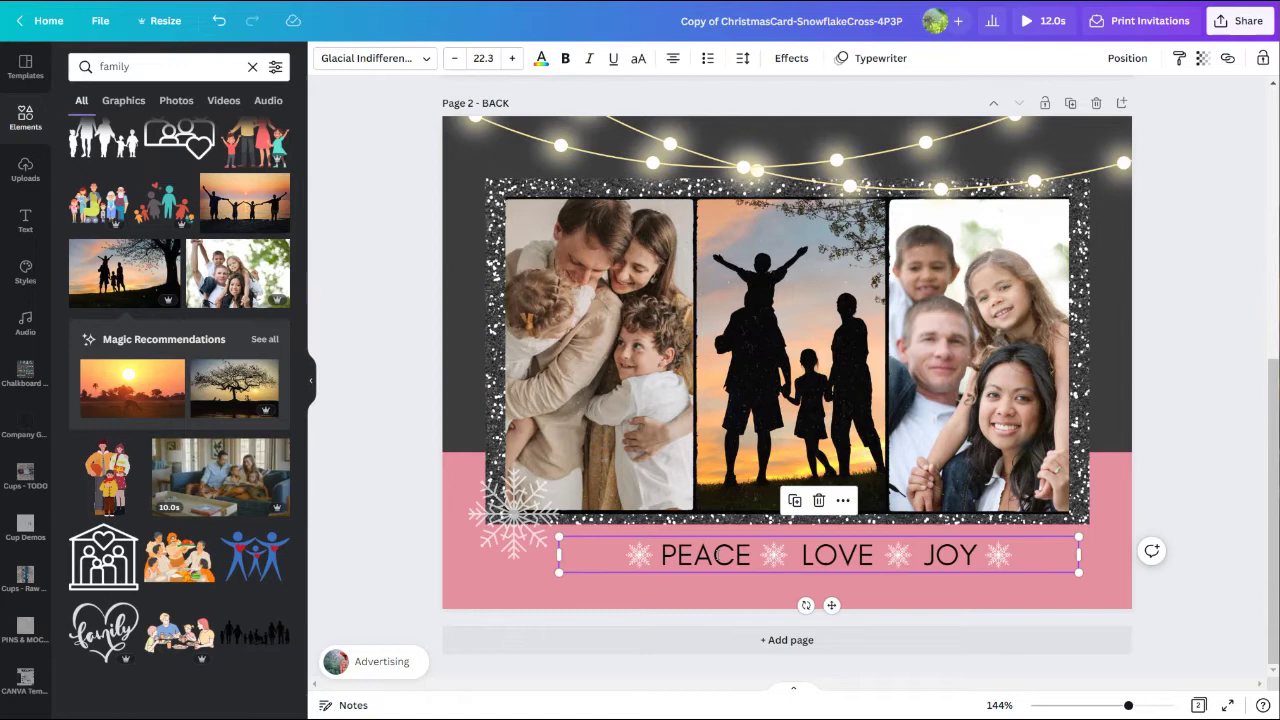
triple_click(717, 555)
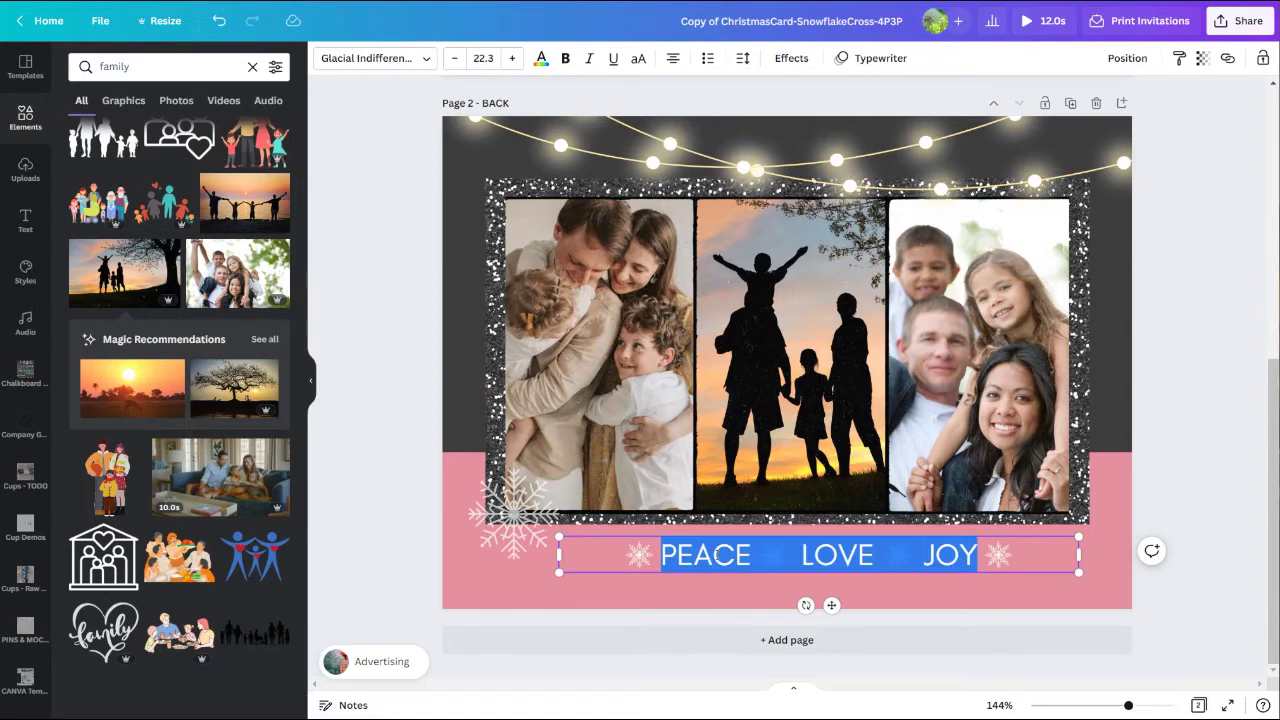
left_click(501, 533)
left_click(391, 509)
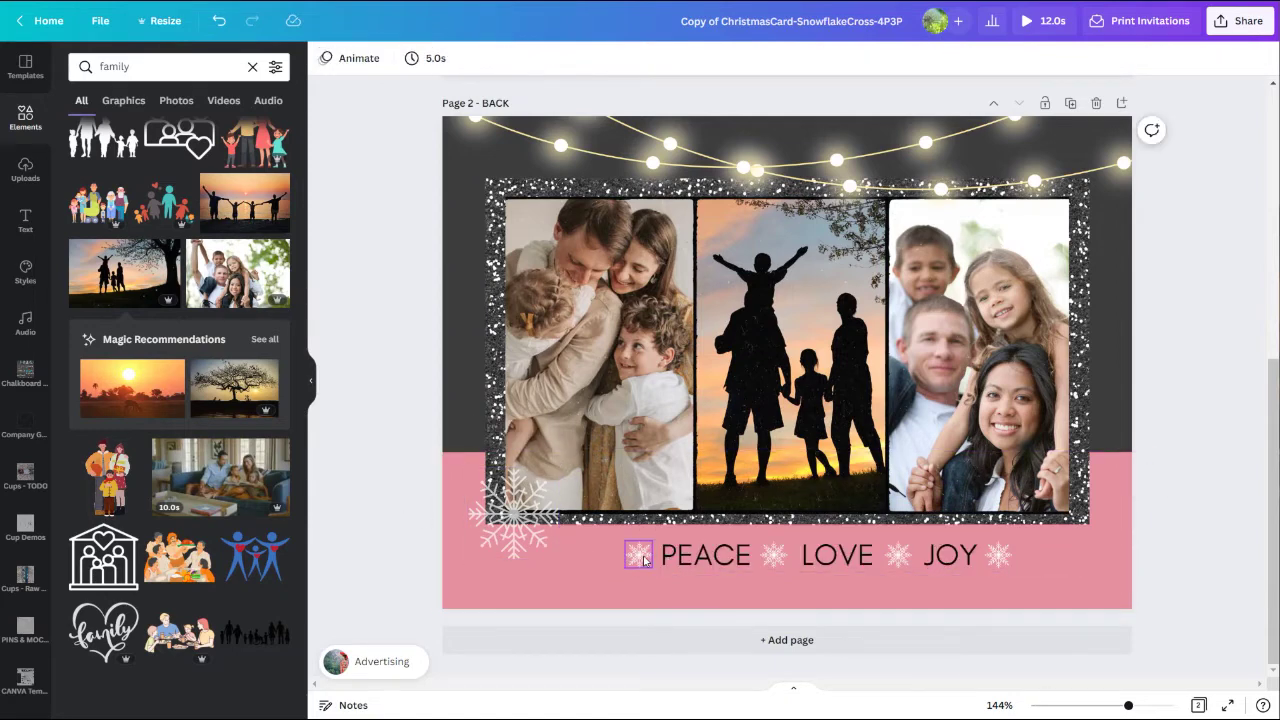
Step: Nudge the small snowflake before PEACE left, then undo the move
left_click(639, 557)
left_click_drag(608, 556, 601, 555)
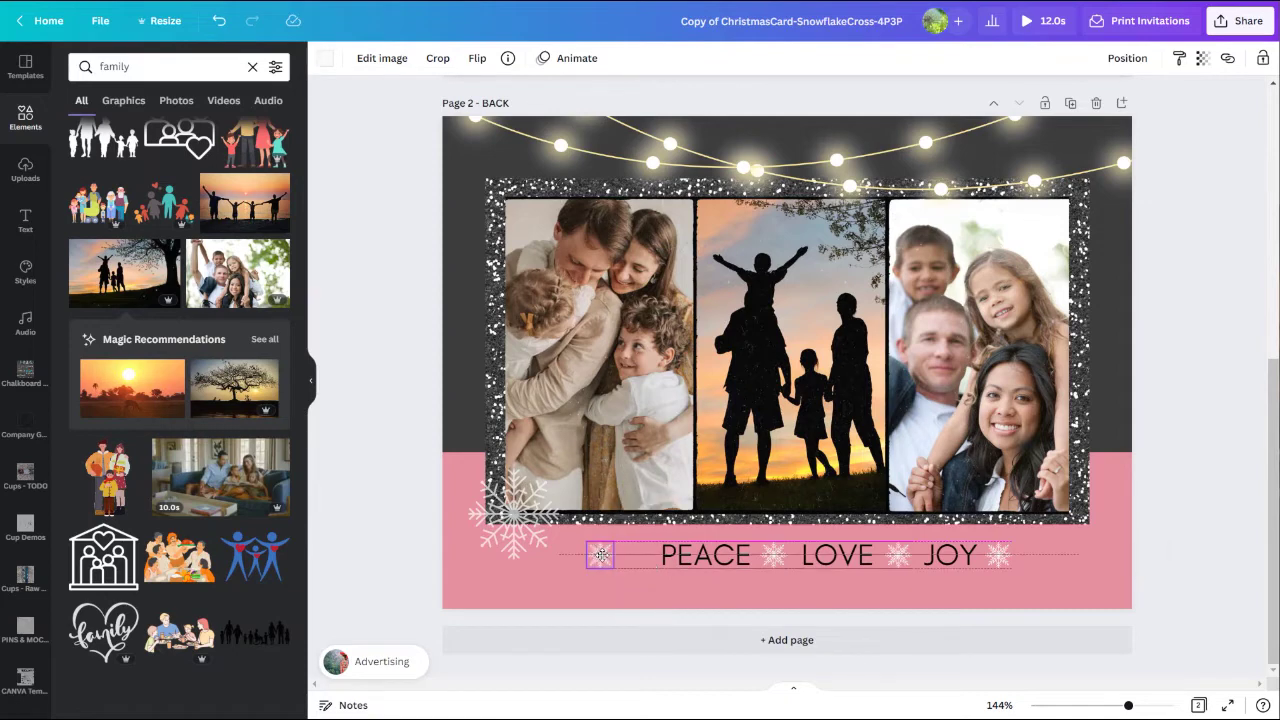
key("ctrl+z")
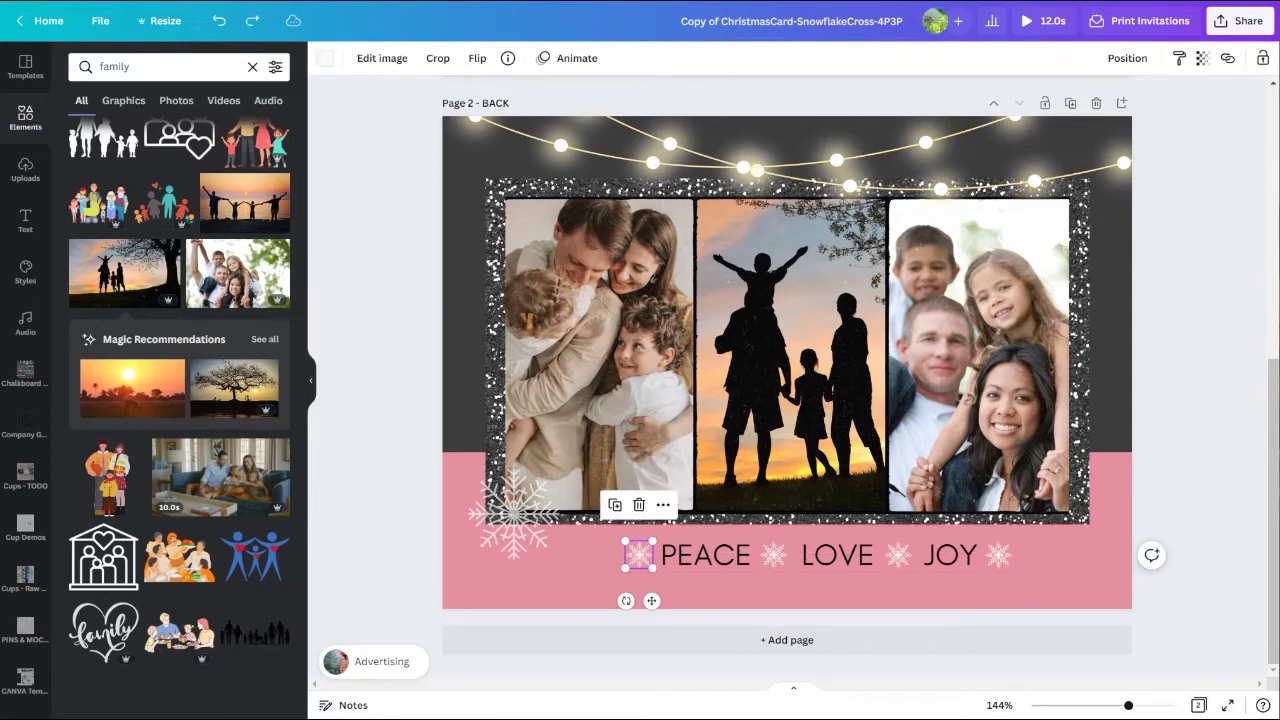
Step: Download both card pages as PNG at 3x size (6,000 × 4,286 px)
left_click(356, 214)
scroll(356, 214, "up", 3)
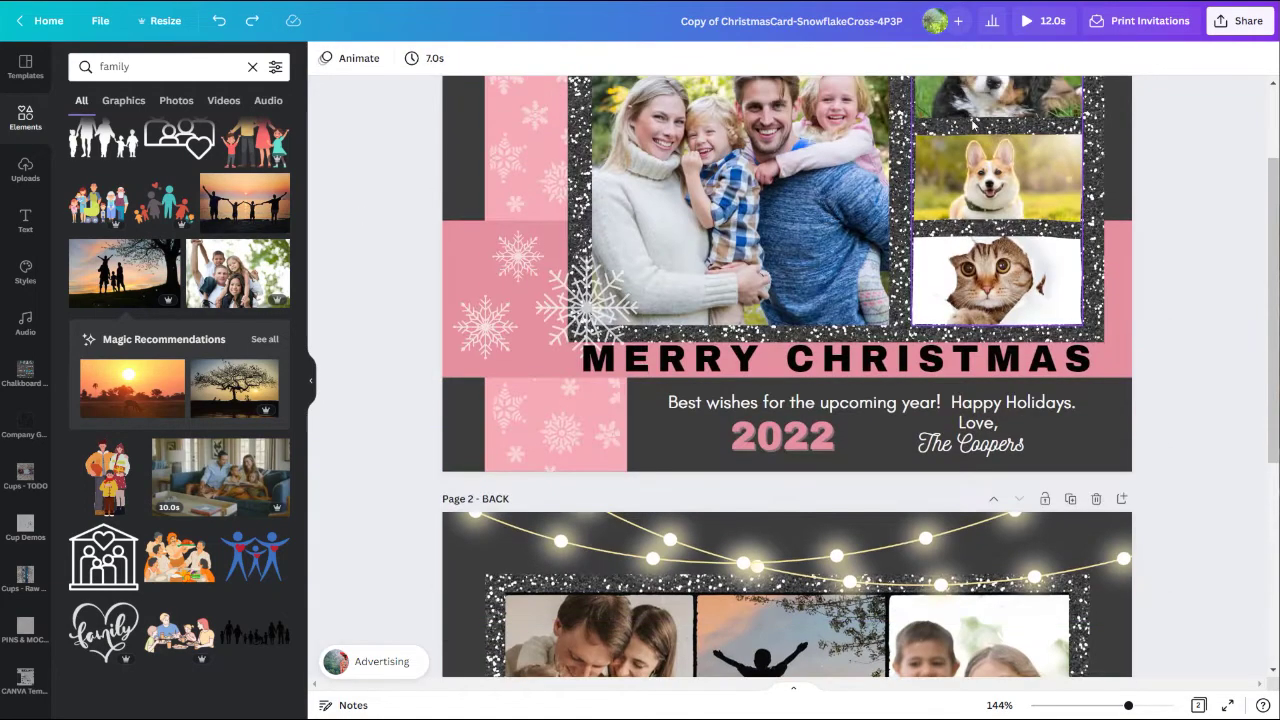
scroll(597, 268, "up", 2)
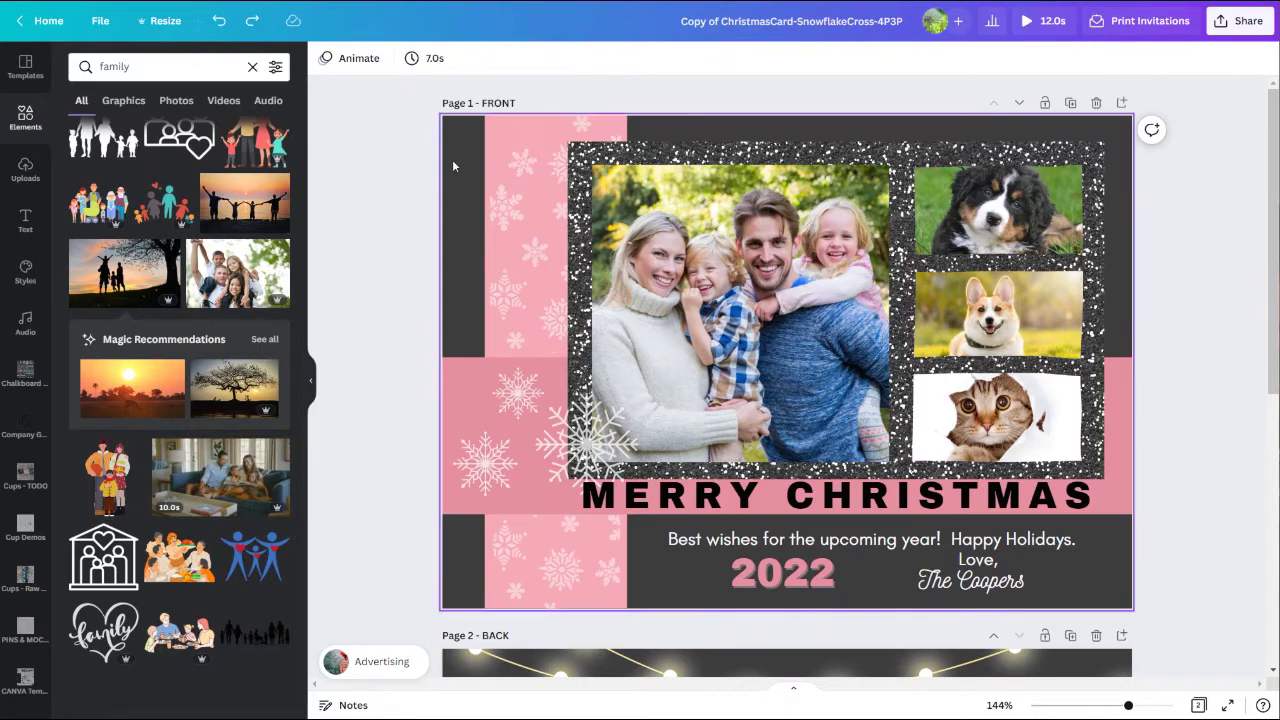
left_click(1243, 21)
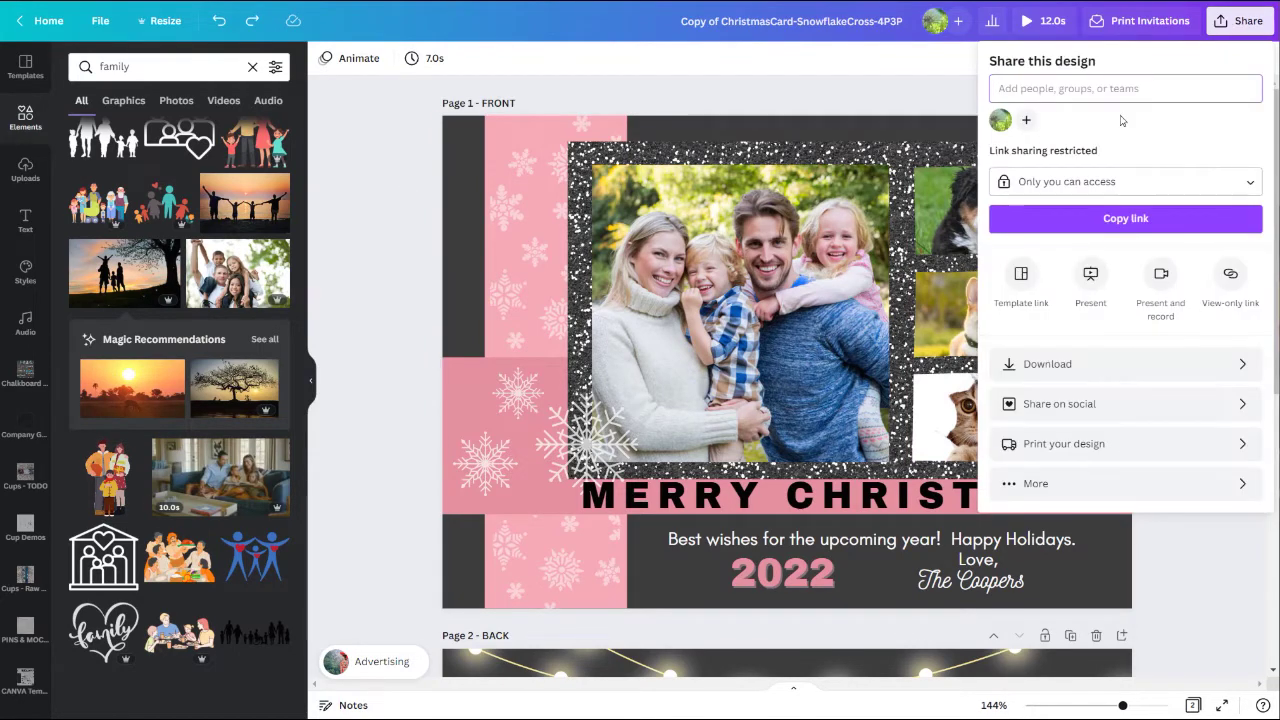
left_click(1090, 366)
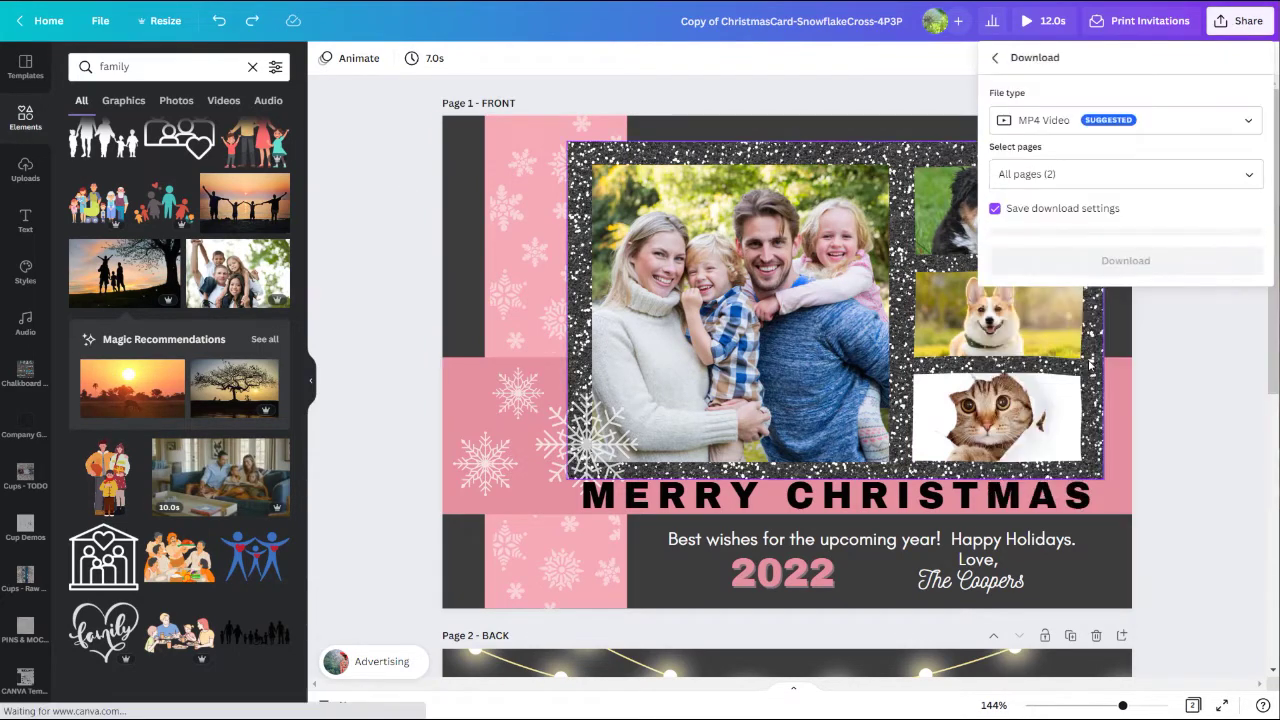
left_click(1090, 120)
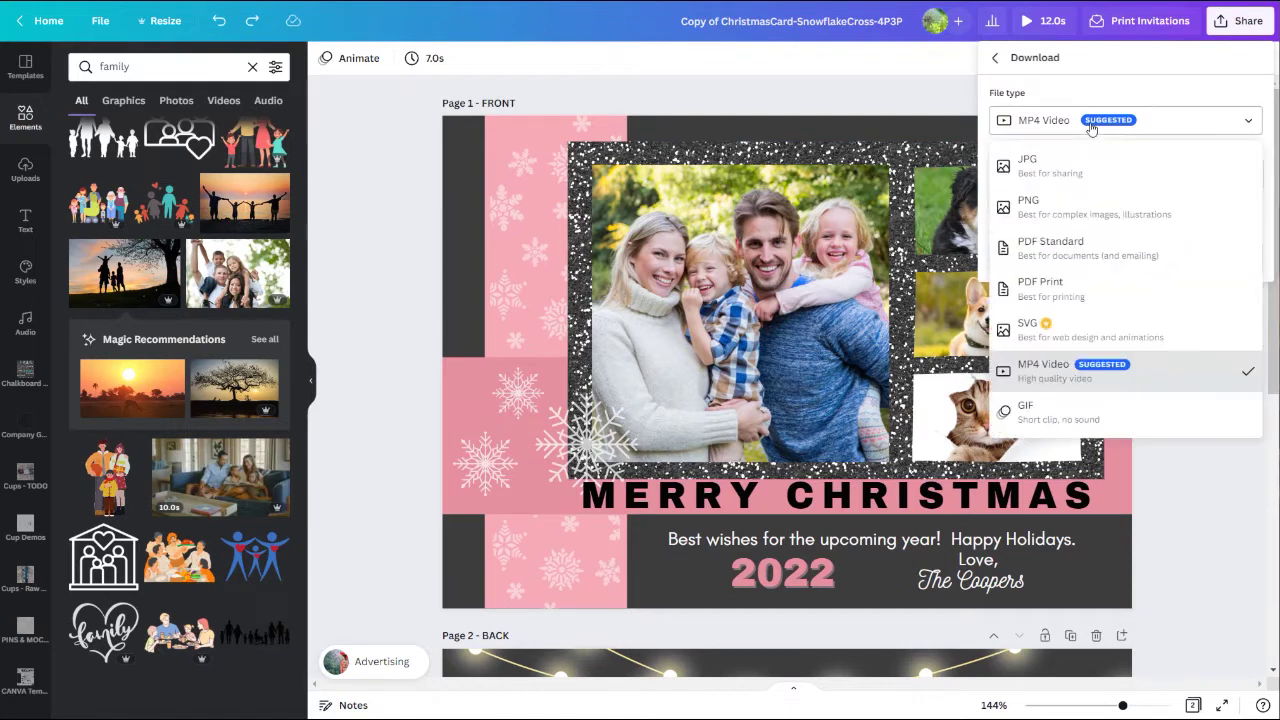
left_click(1046, 210)
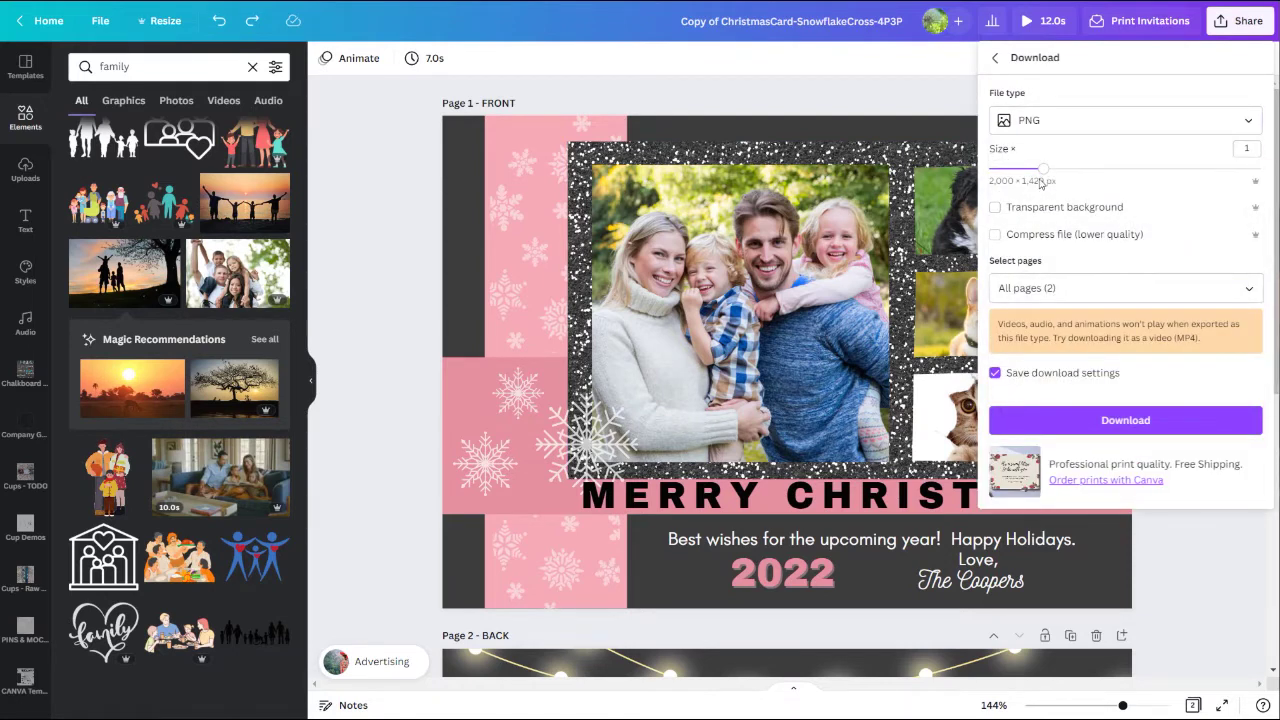
left_click_drag(1046, 177, 1260, 168)
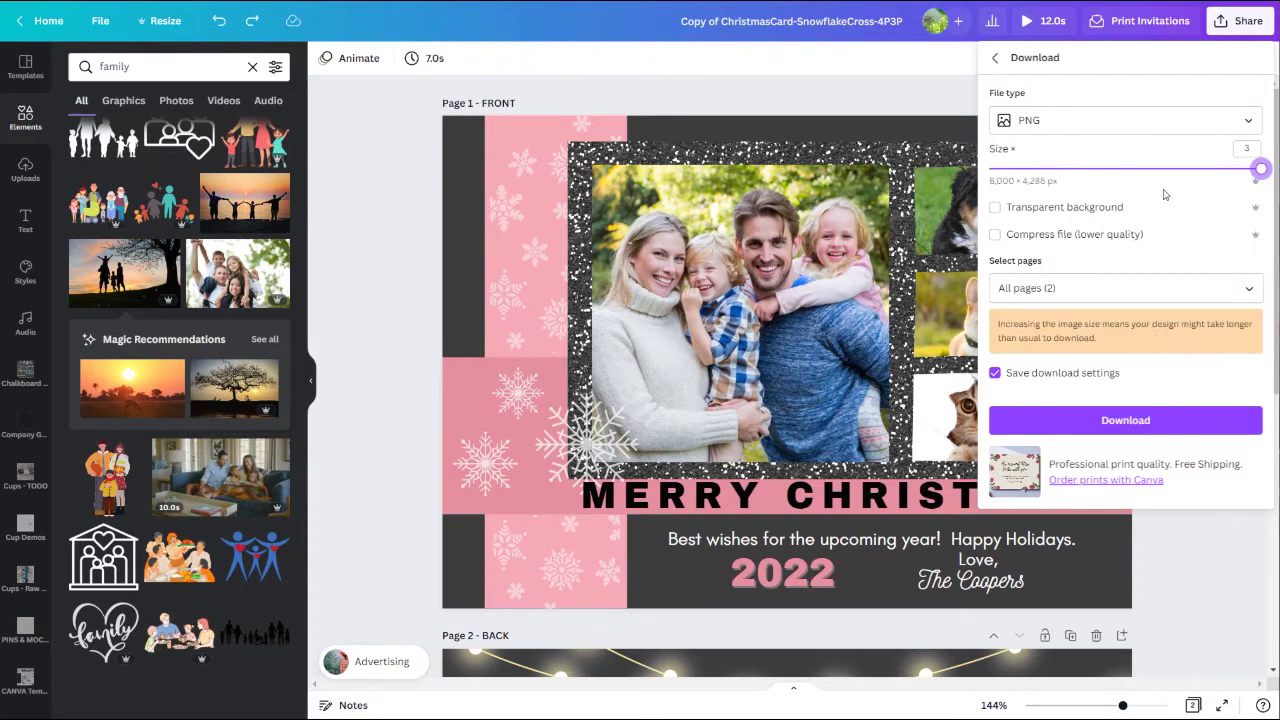
left_click(1068, 420)
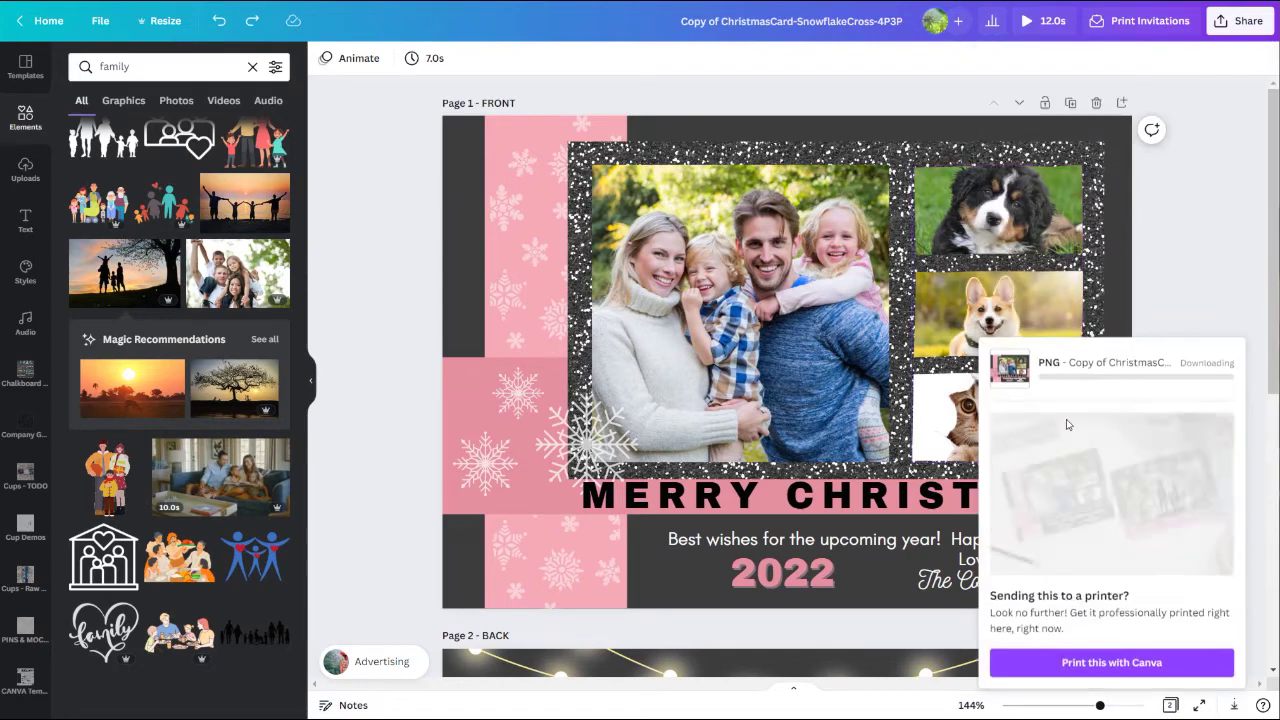
Step: Dismiss the download popup and print suggestion, then reopen the sharing options
left_click(168, 697)
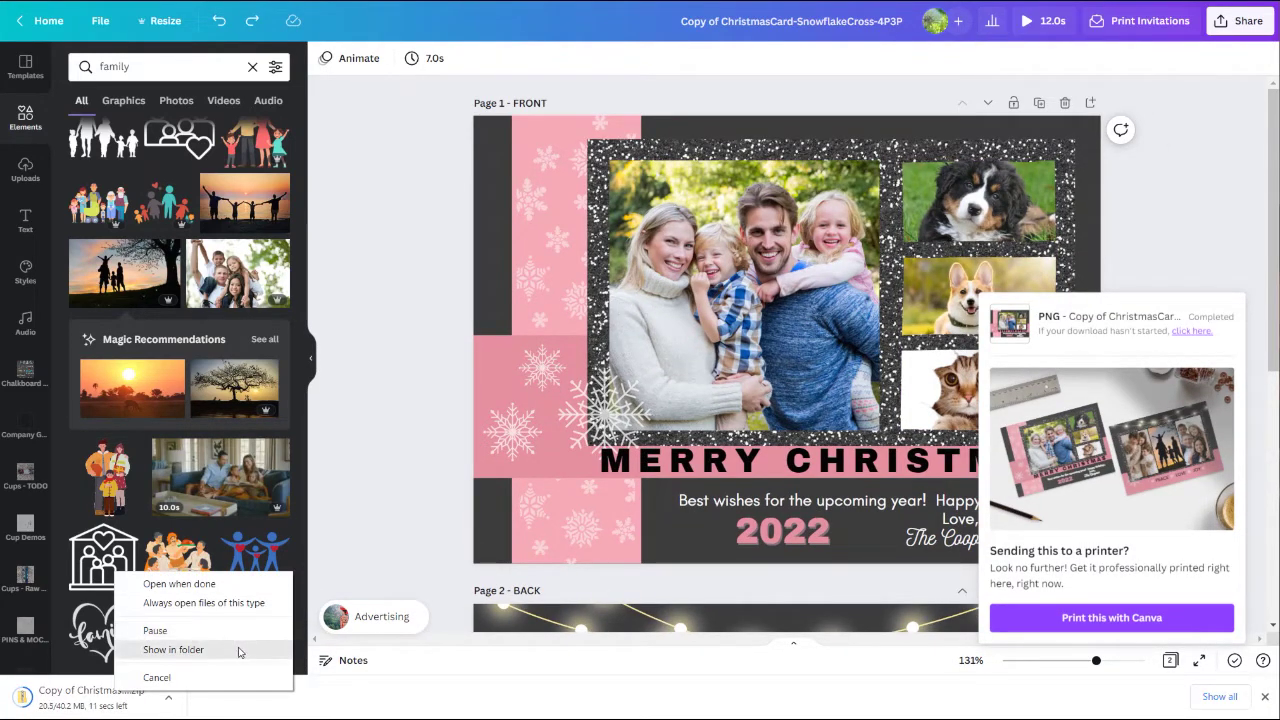
left_click(402, 388)
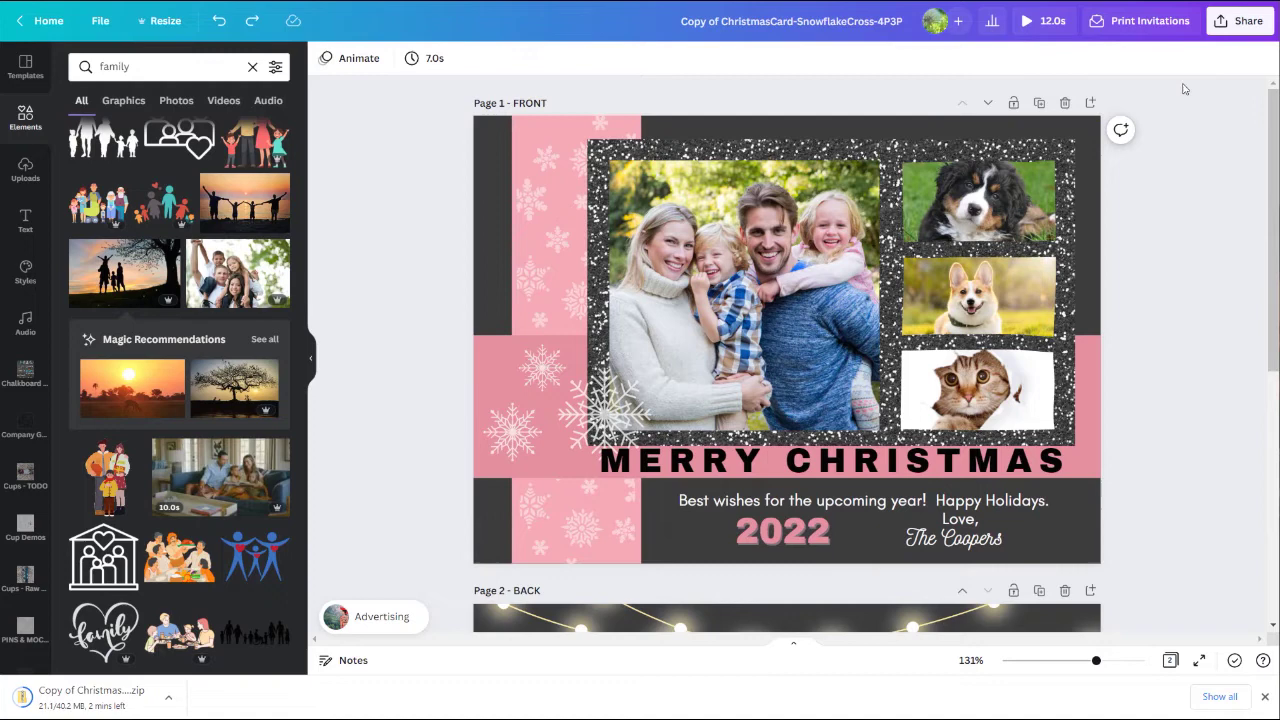
left_click(1242, 25)
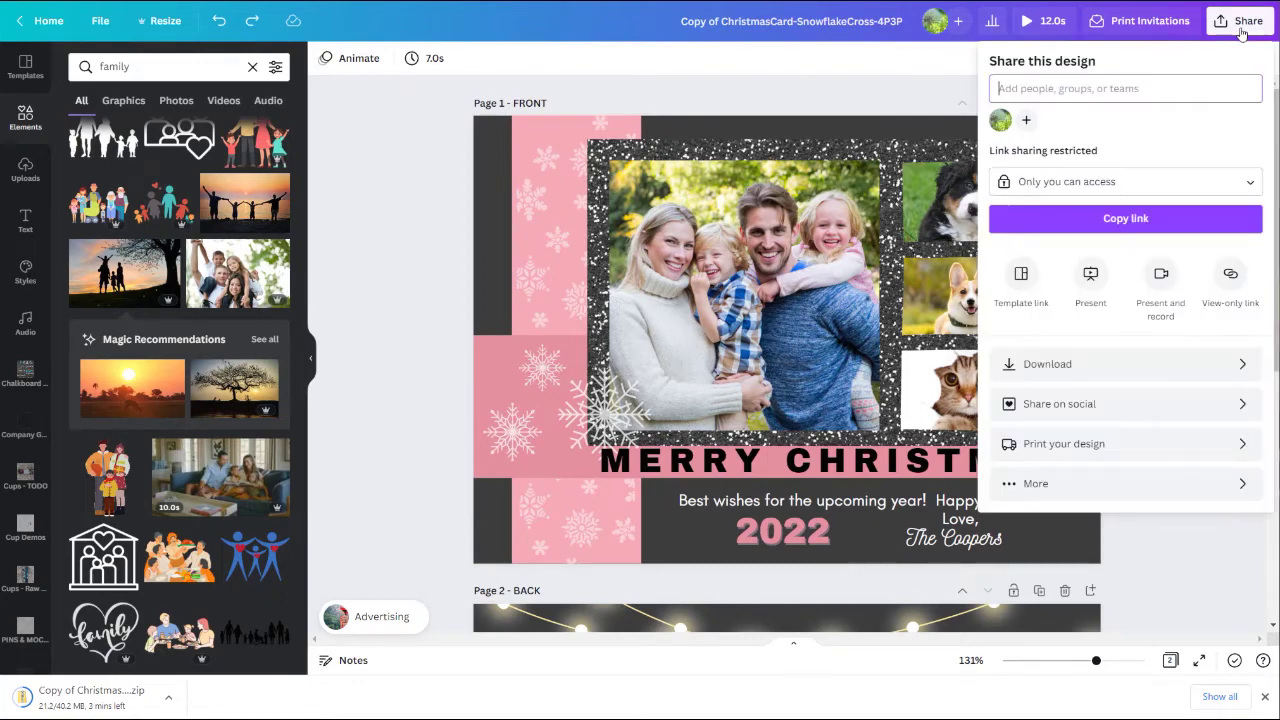
Step: Choose landscape invitations as the print product, with FRONT and BACK pages on each side
left_click(1062, 452)
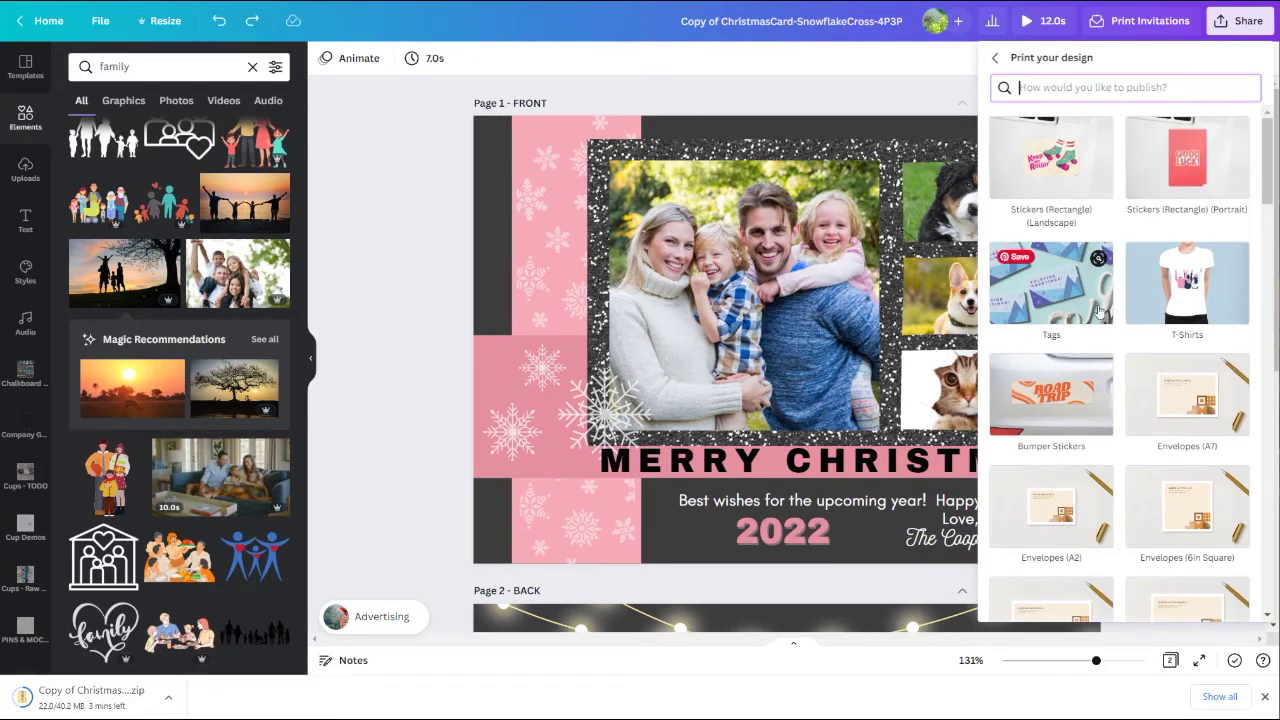
scroll(1092, 352, "down", 1)
scroll(1090, 352, "down", 2)
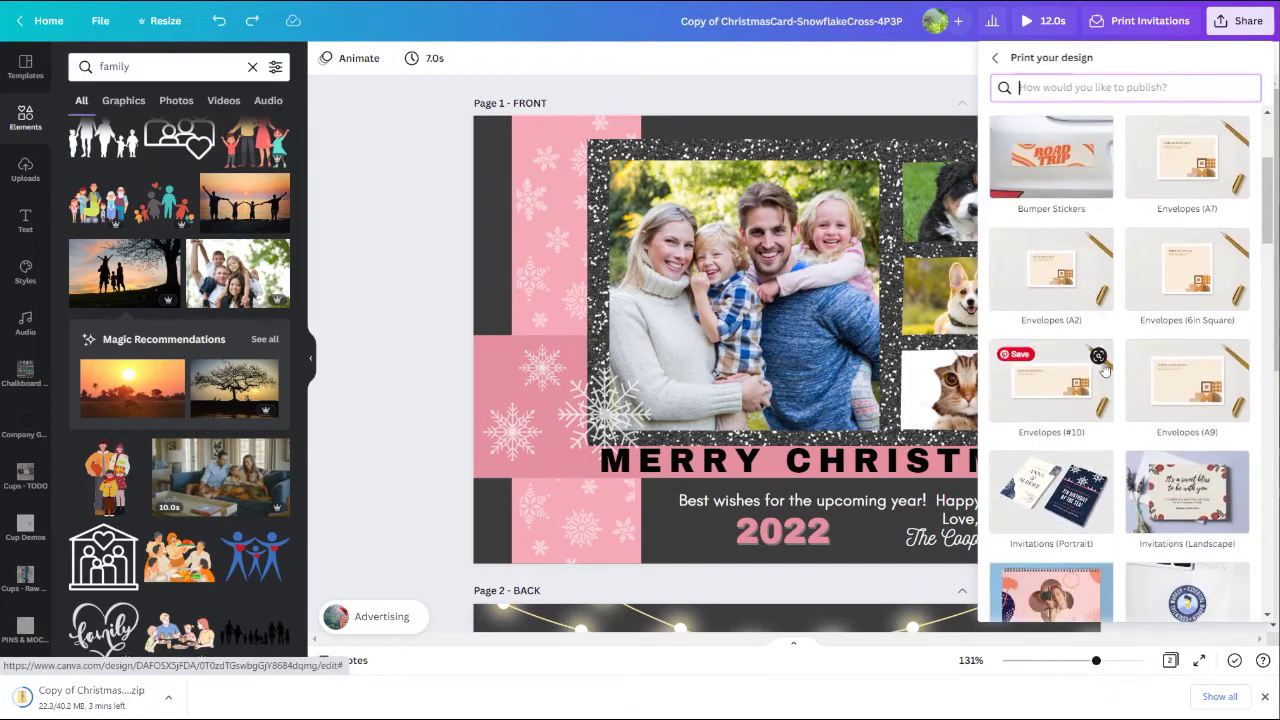
mouse_move(1187, 492)
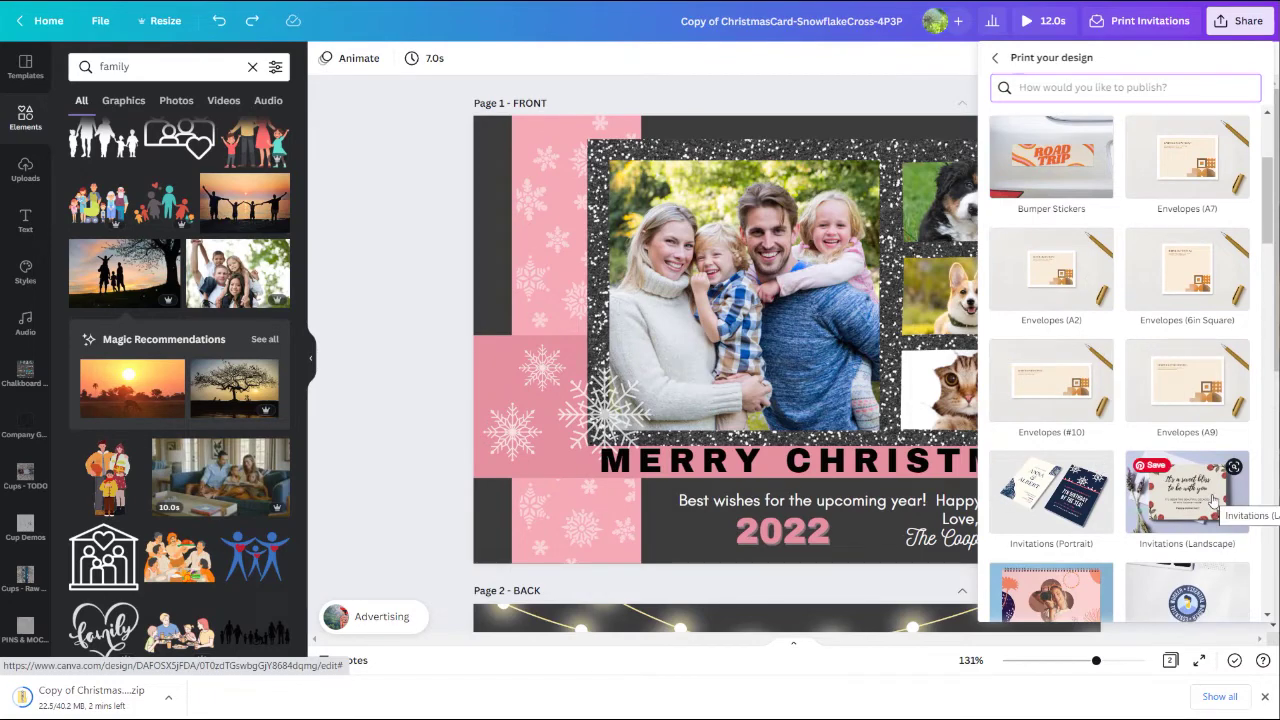
left_click(1213, 500)
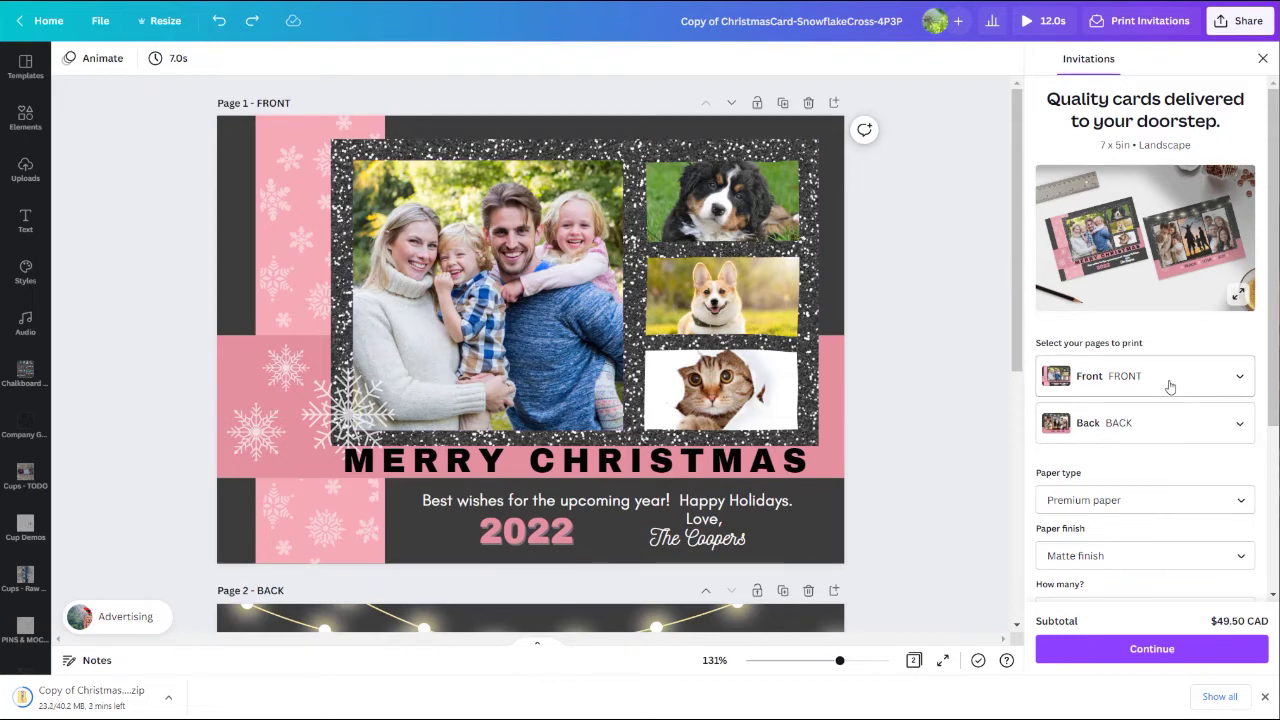
left_click(1168, 425)
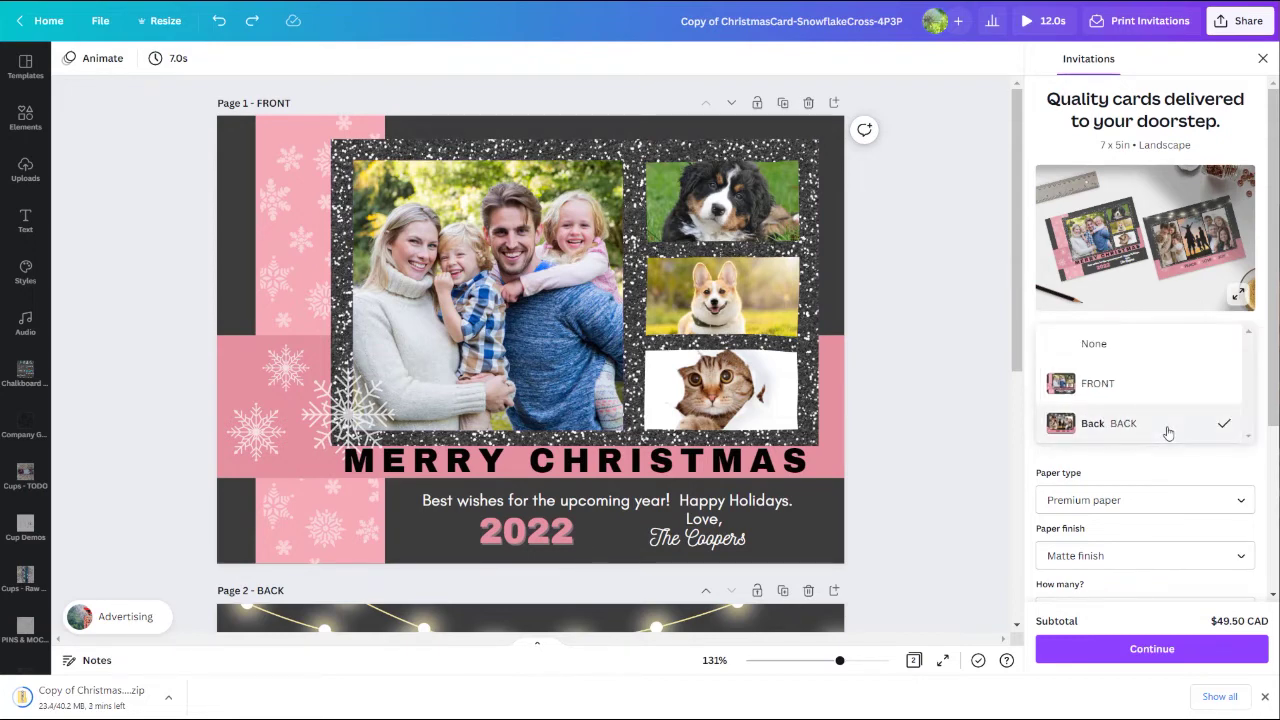
left_click(1163, 381)
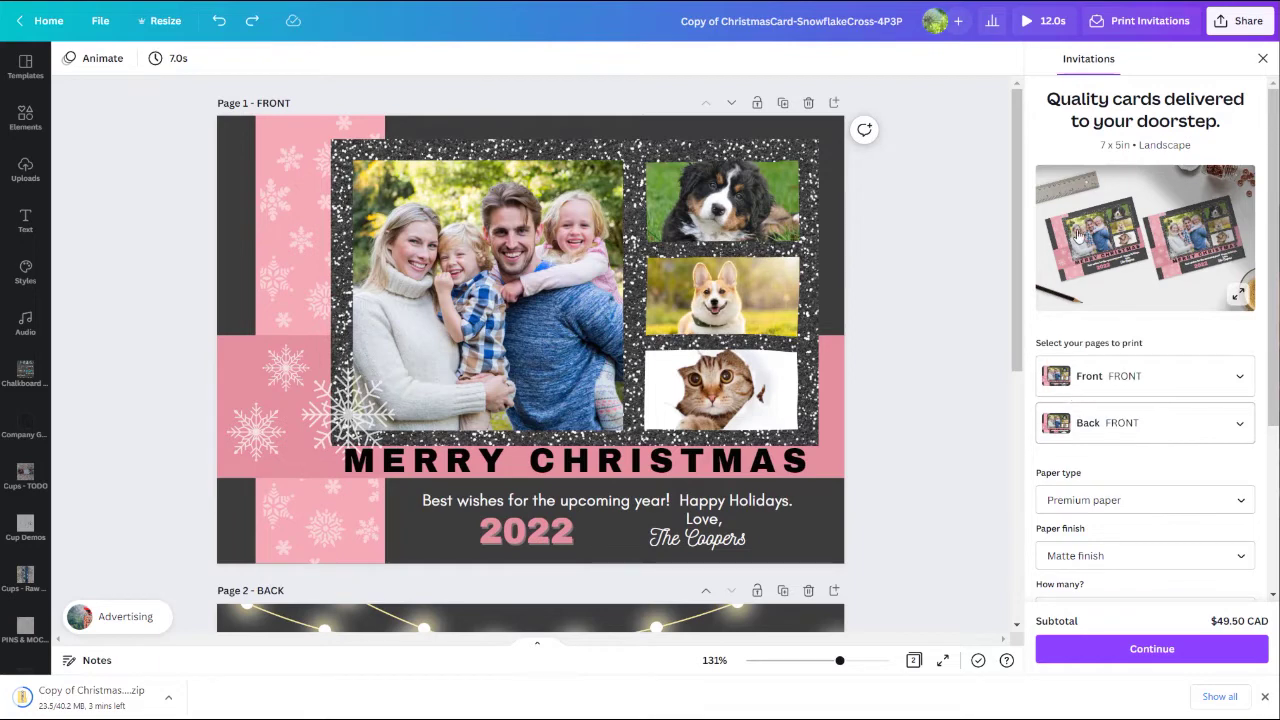
left_click(1140, 428)
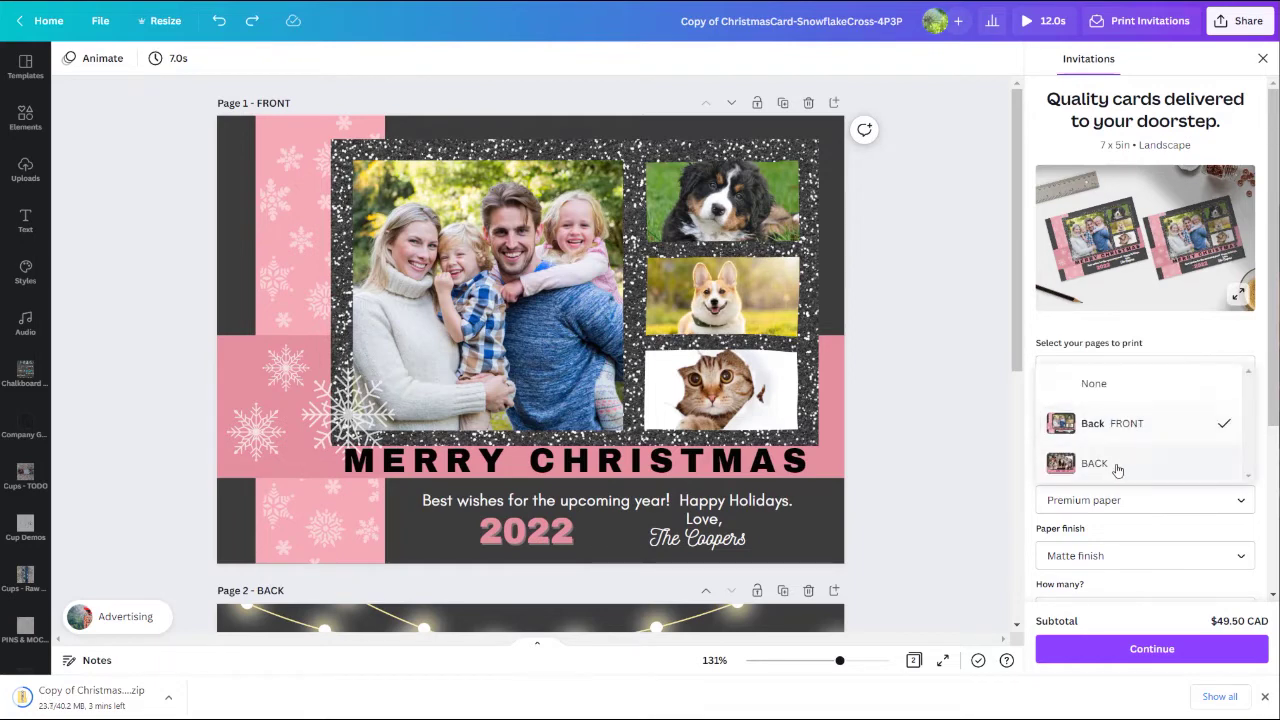
left_click(1112, 468)
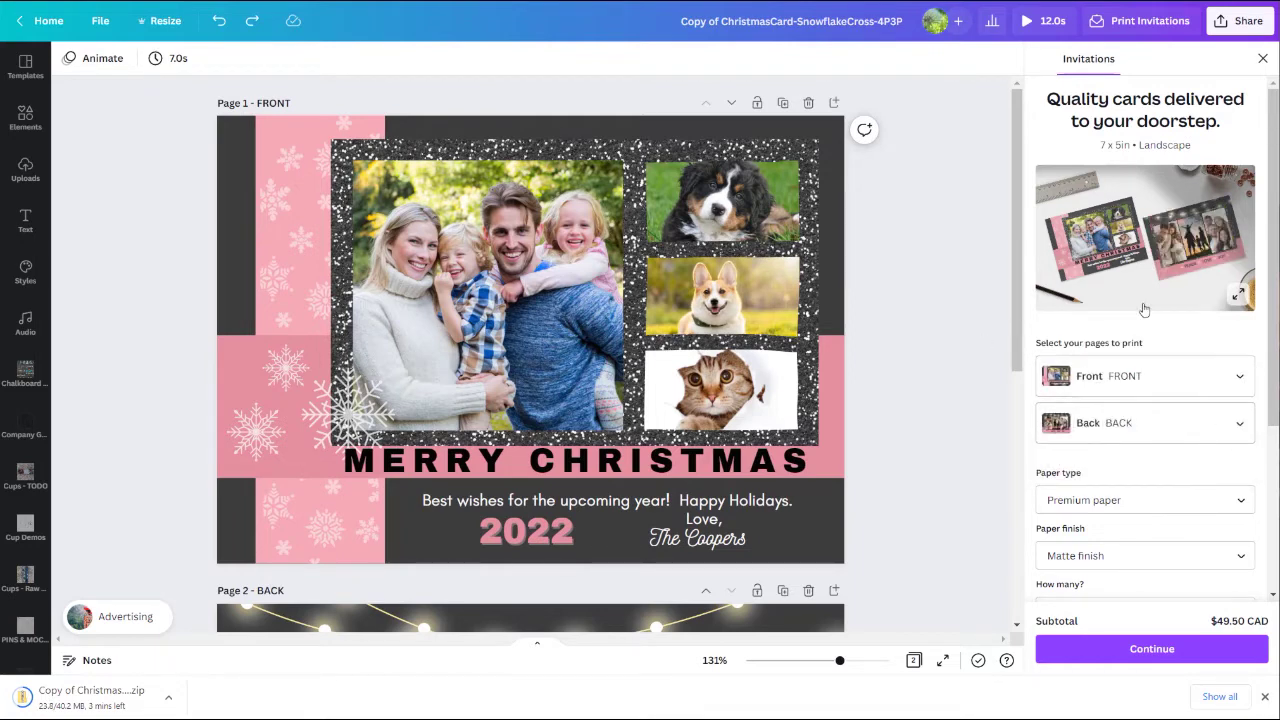
Step: Set premium matte paper, 10 invitations and included envelopes, totalling $19.80 CAD
scroll(1139, 415, "down", 2)
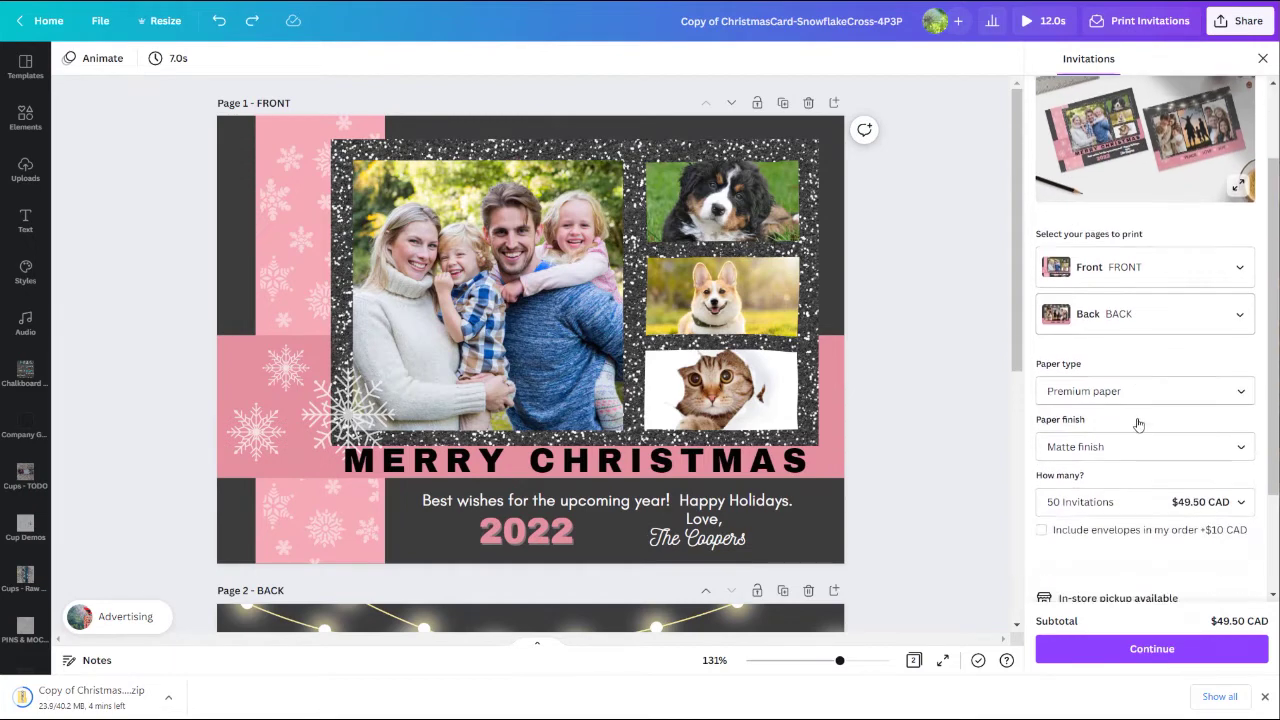
left_click(1112, 350)
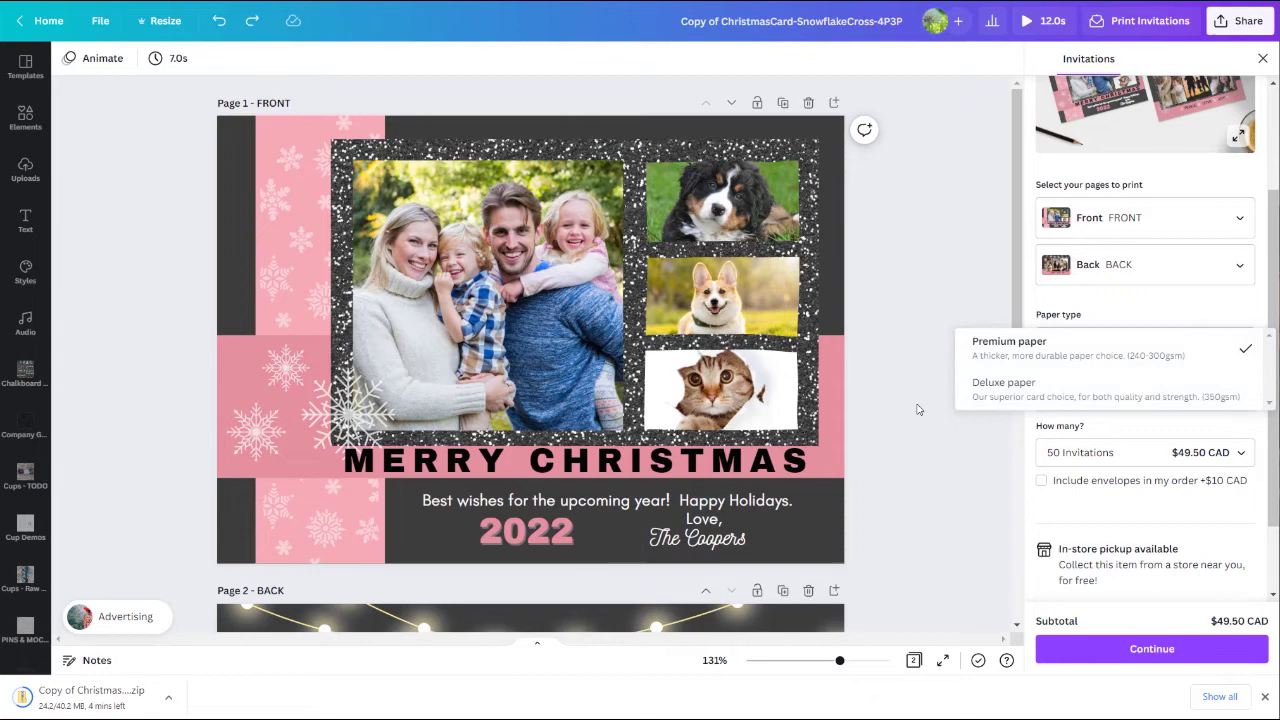
left_click(950, 416)
left_click(1080, 400)
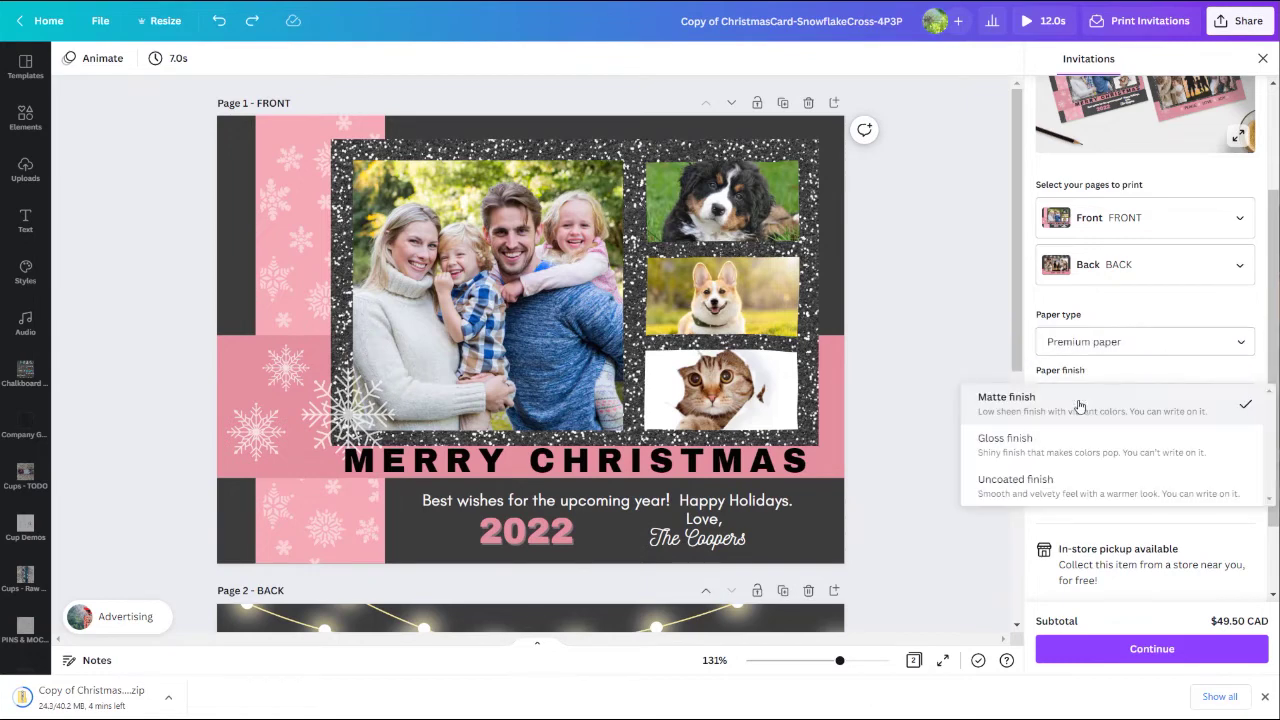
left_click(967, 333)
left_click(1197, 466)
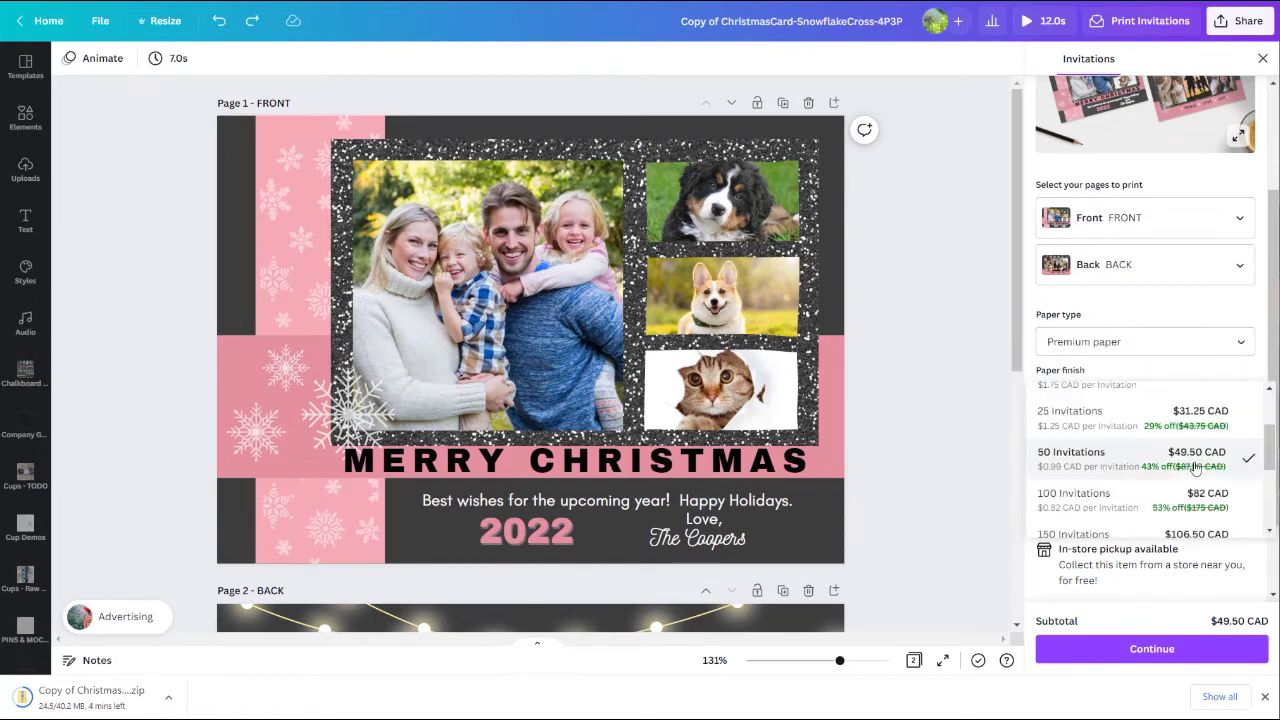
scroll(1195, 466, "up", 3)
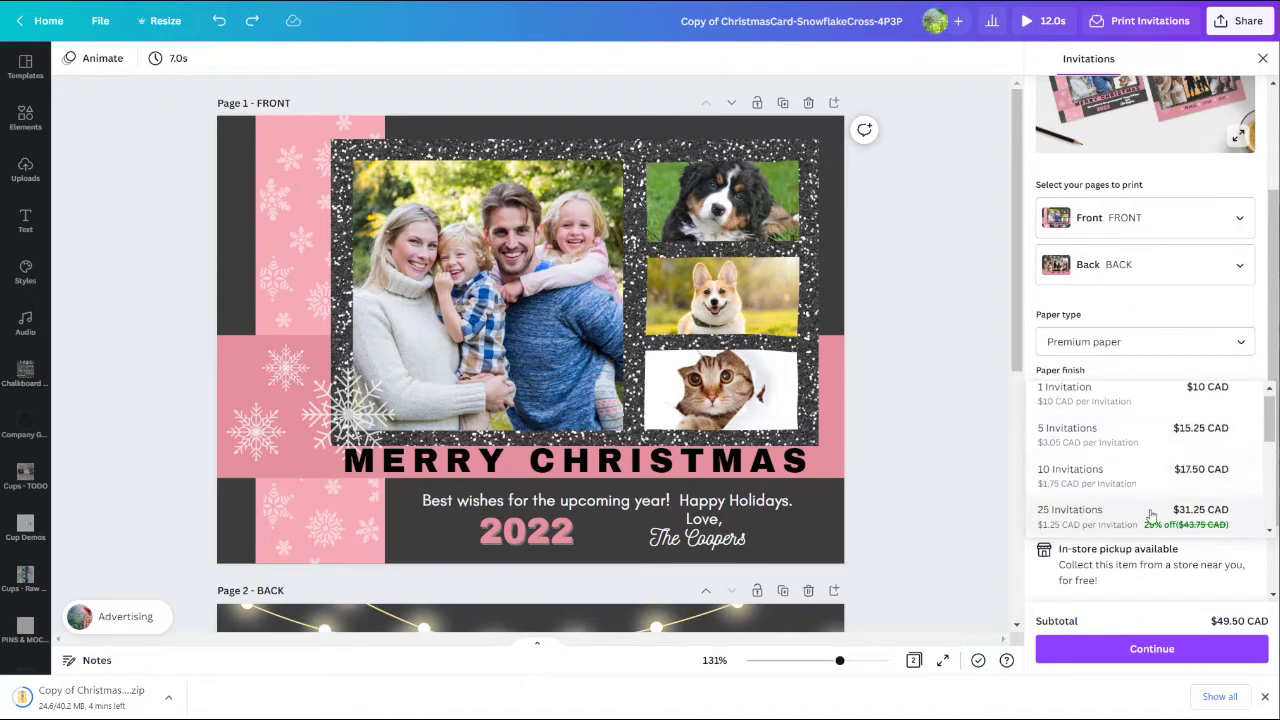
left_click(1136, 482)
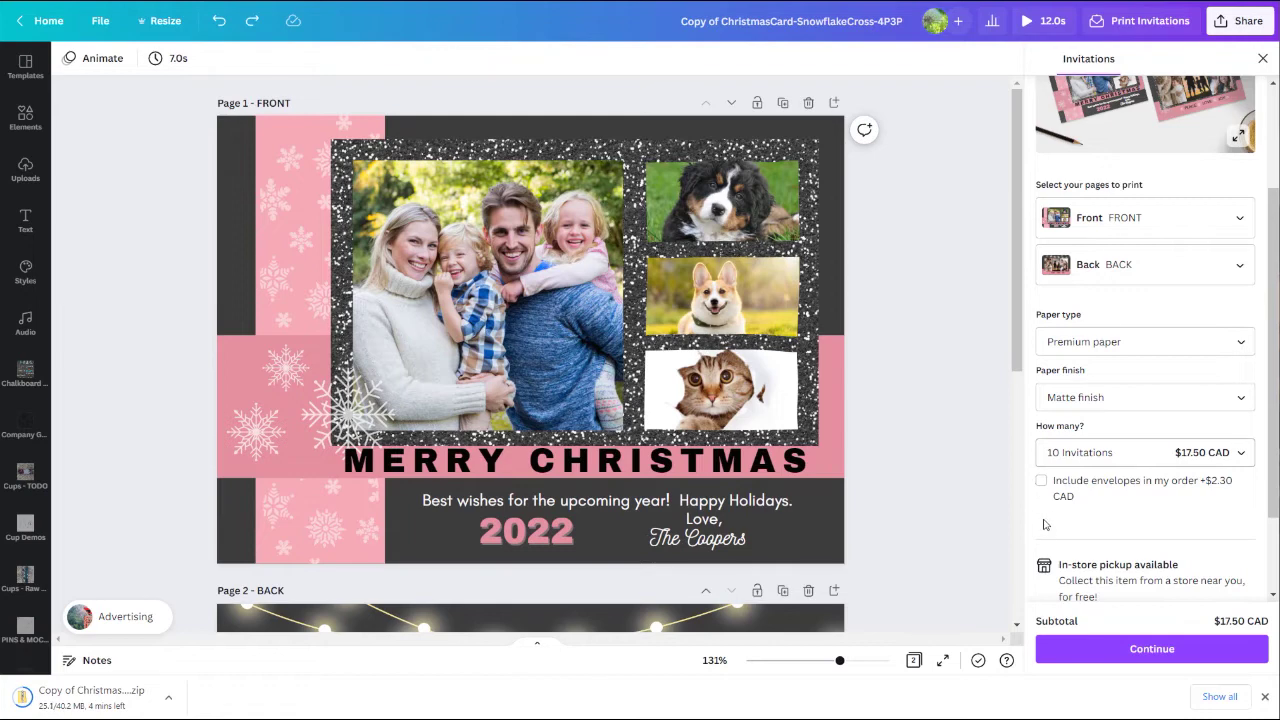
left_click(1096, 487)
scroll(1047, 467, "down", 1)
Step: Continue to the print checks and adjust edges for the first page 1 issue
left_click(1122, 648)
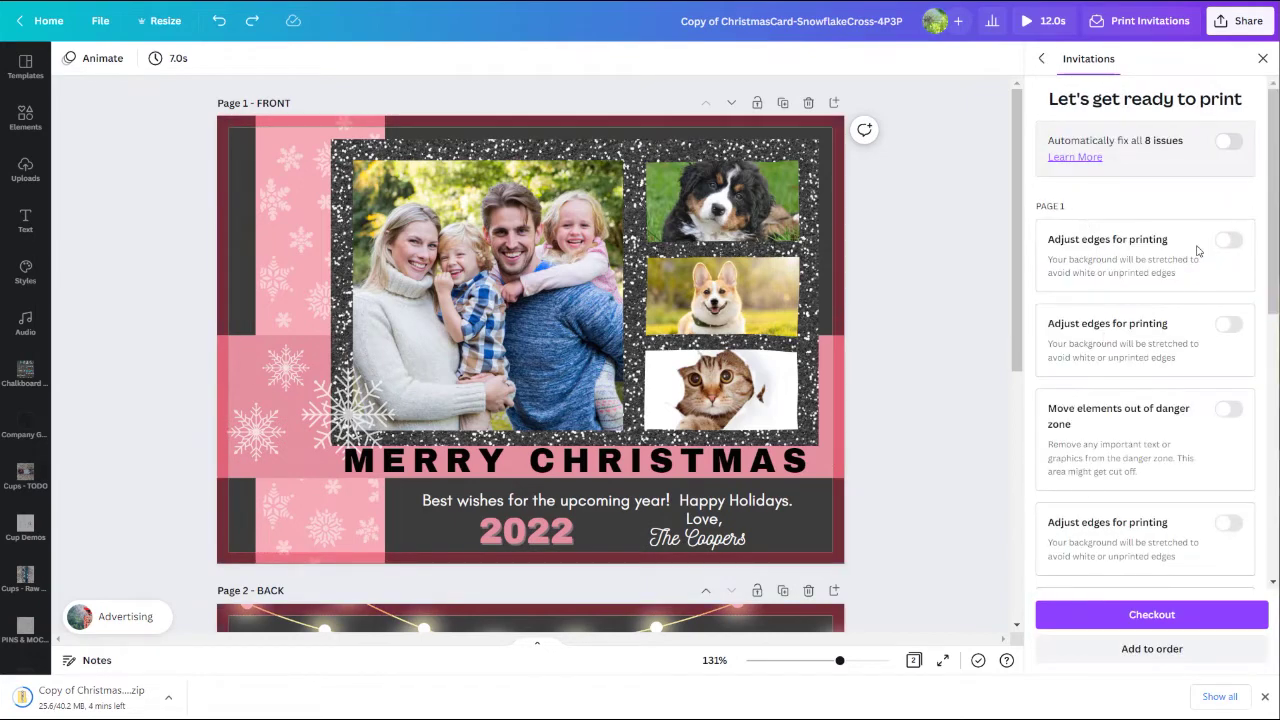
left_click(1230, 242)
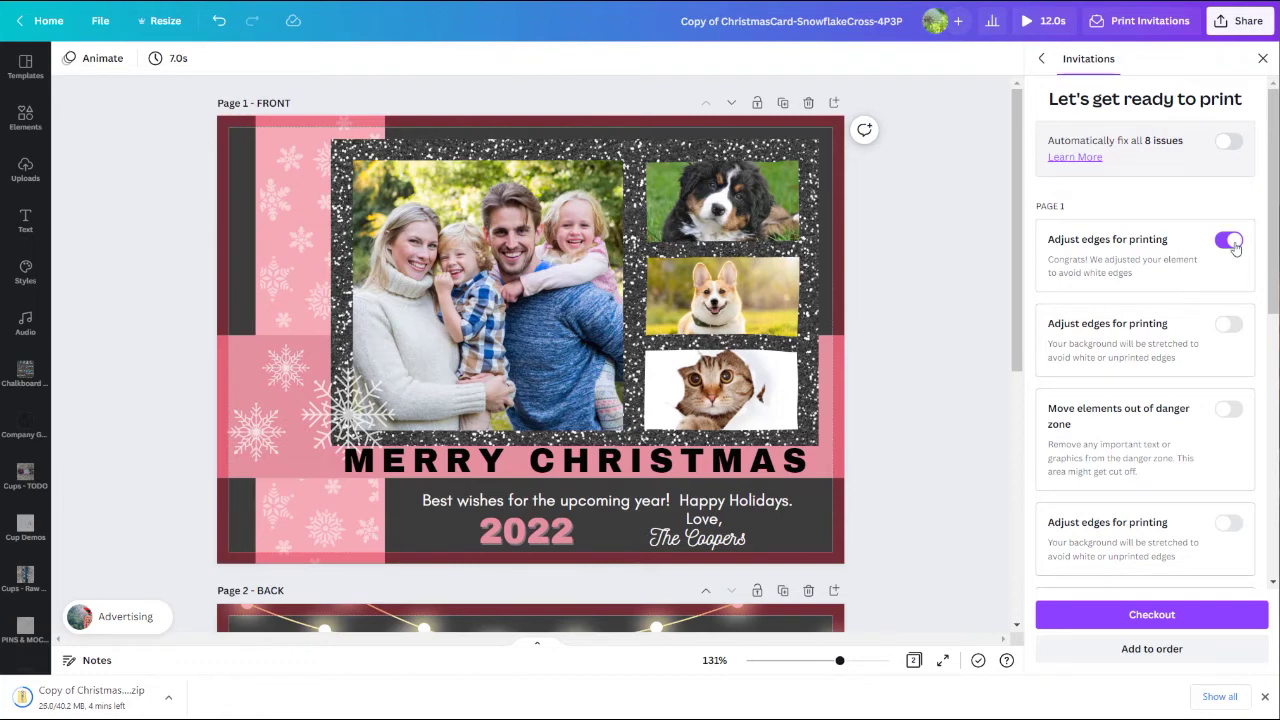
scroll(984, 311, "down", 3)
scroll(984, 315, "down", 1)
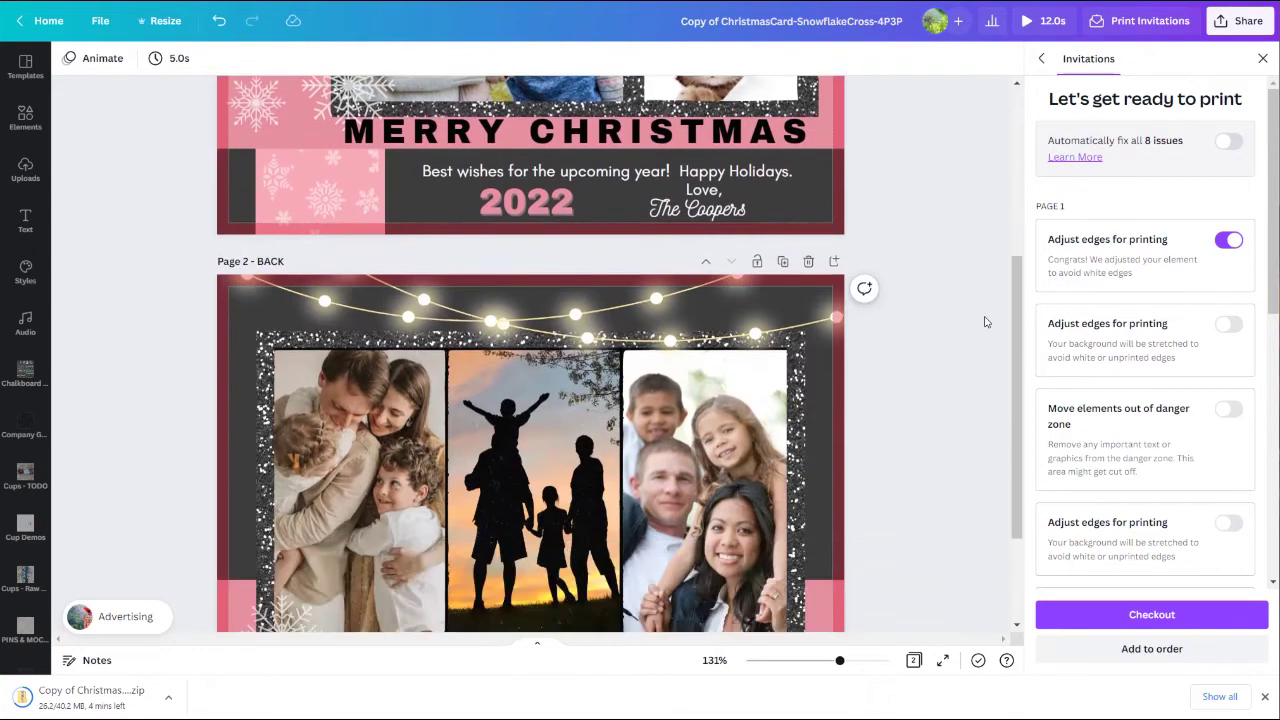
scroll(984, 320, "down", 2)
scroll(984, 322, "up", 2)
scroll(990, 318, "up", 2)
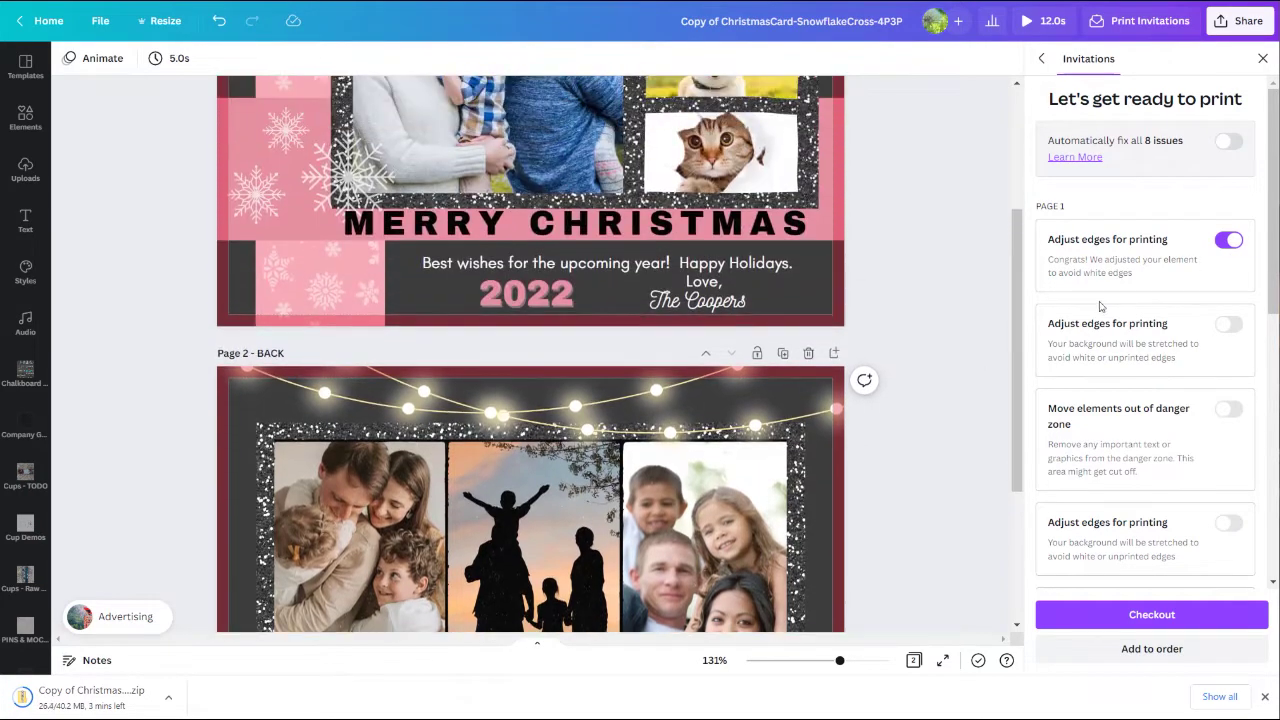
left_click(1229, 242)
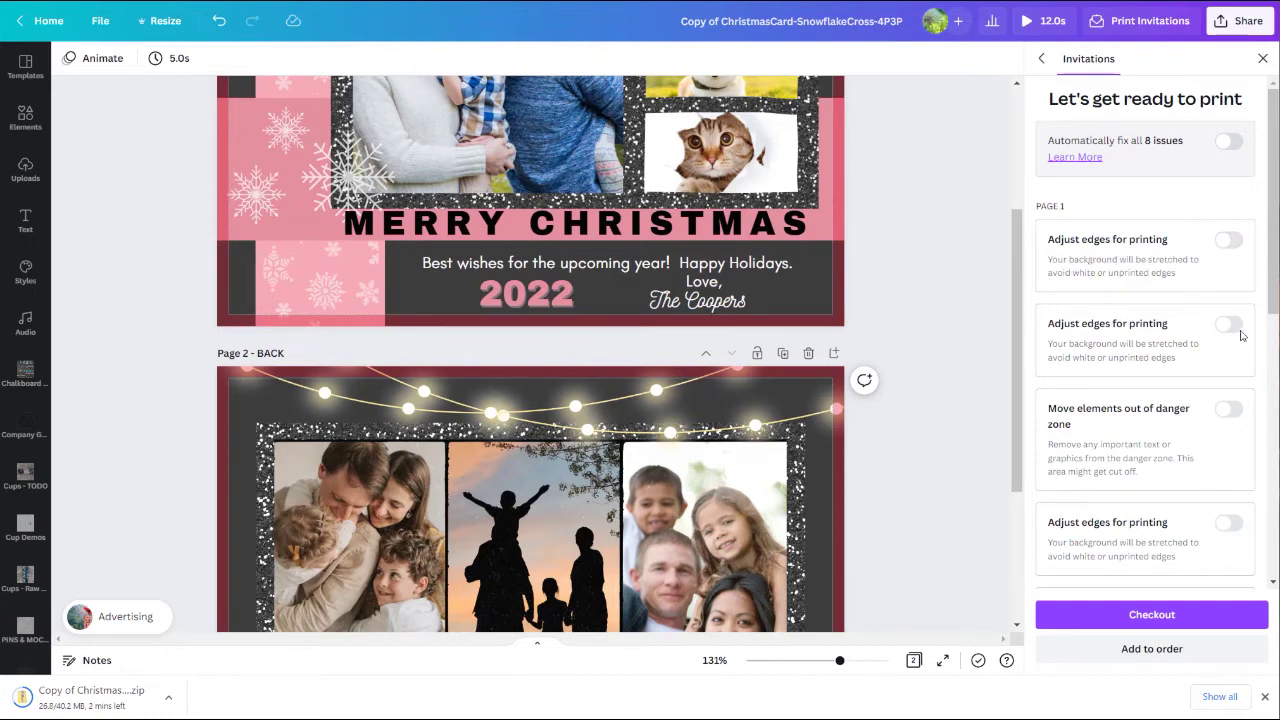
scroll(1150, 380, "down", 1)
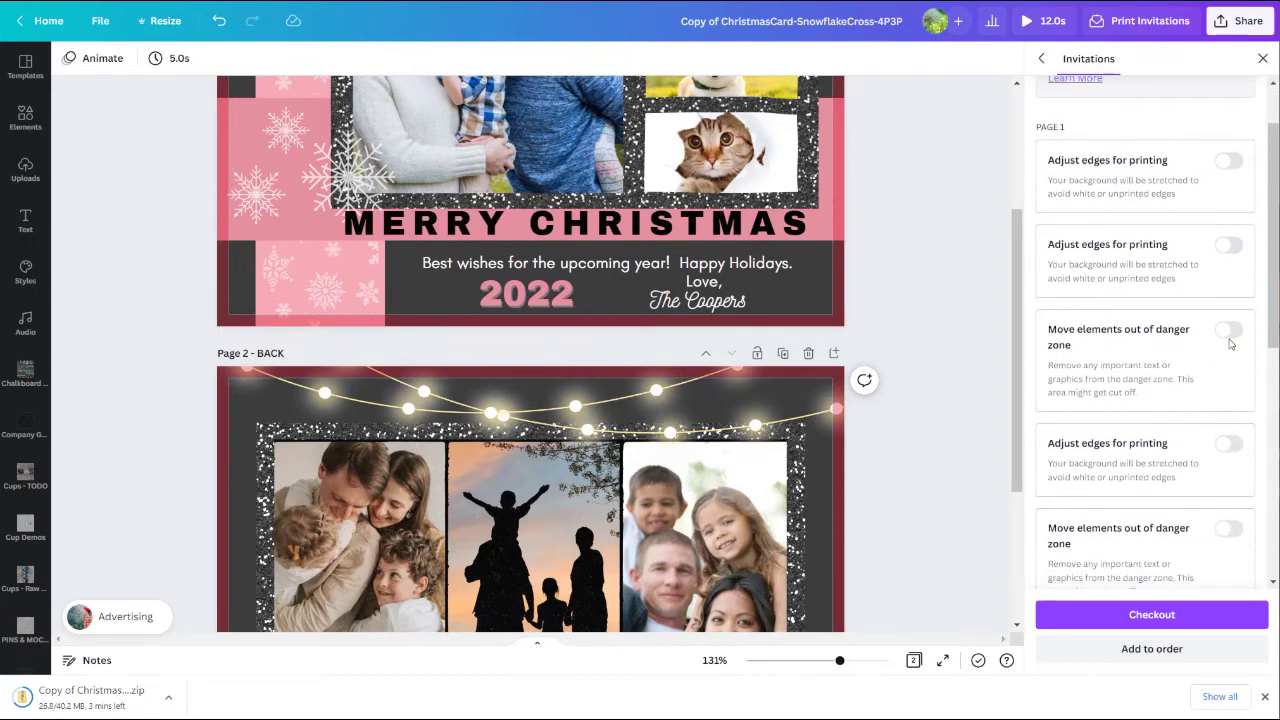
scroll(1140, 300, "up", 1)
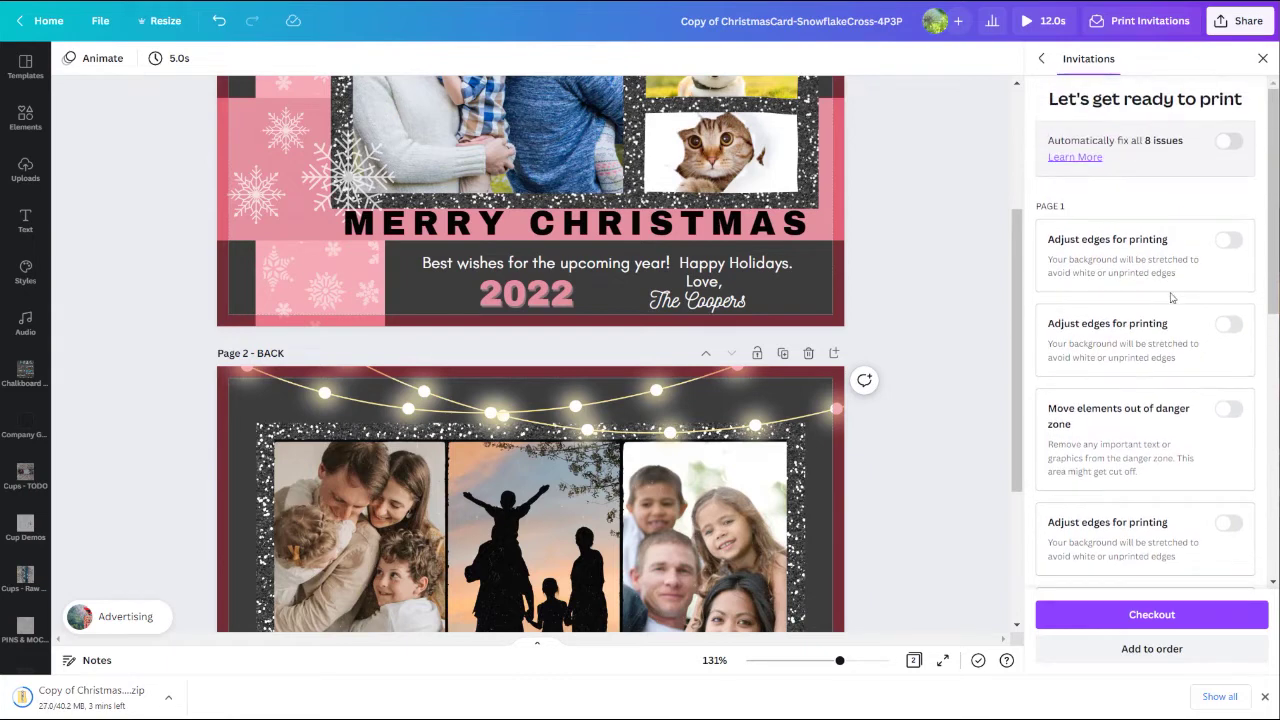
left_click(1228, 240)
Step: Adjust edges for the second page 1 issue and proceed to checkout
left_click(1230, 328)
scroll(1207, 359, "down", 2)
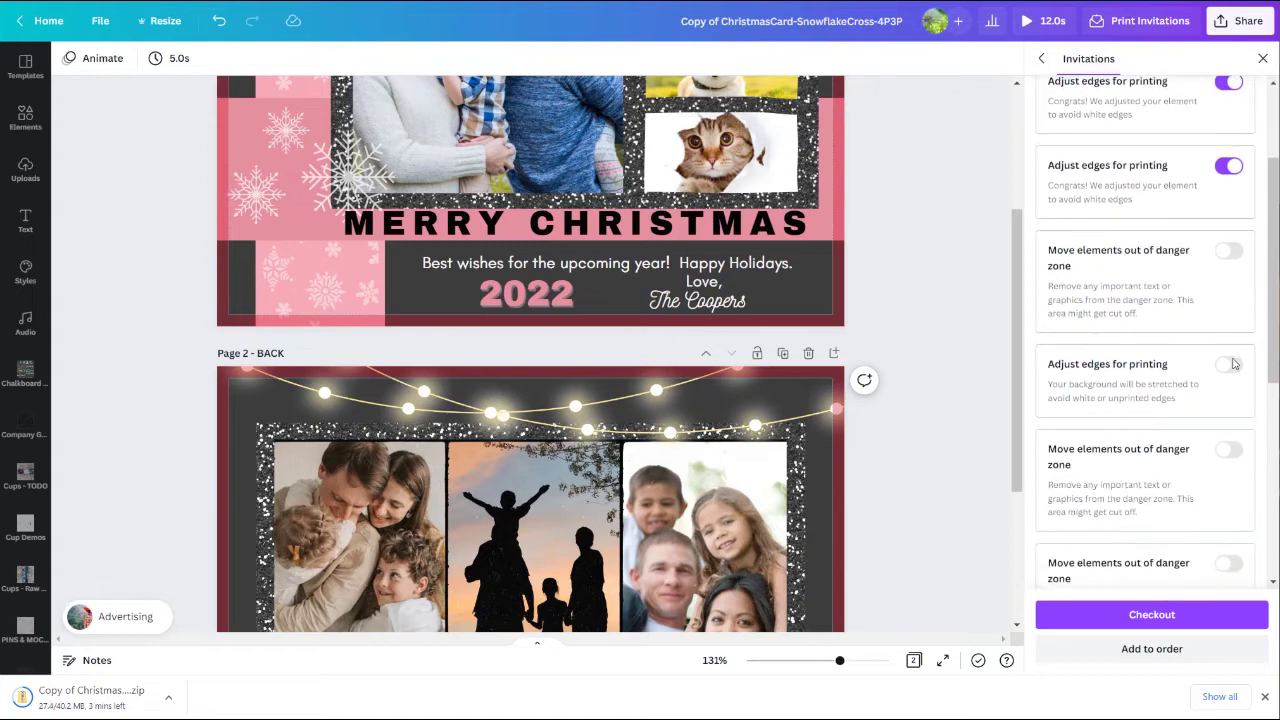
scroll(1177, 430, "down", 2)
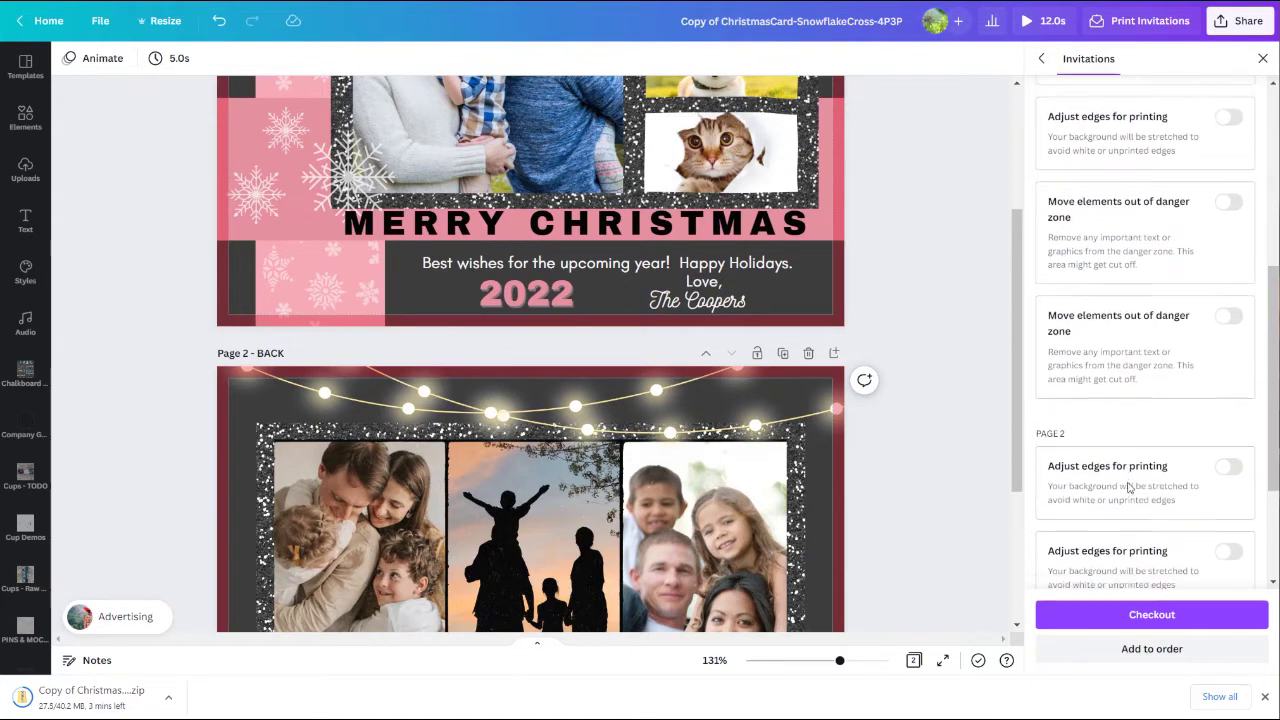
scroll(1128, 540, "down", 1)
left_click(1123, 617)
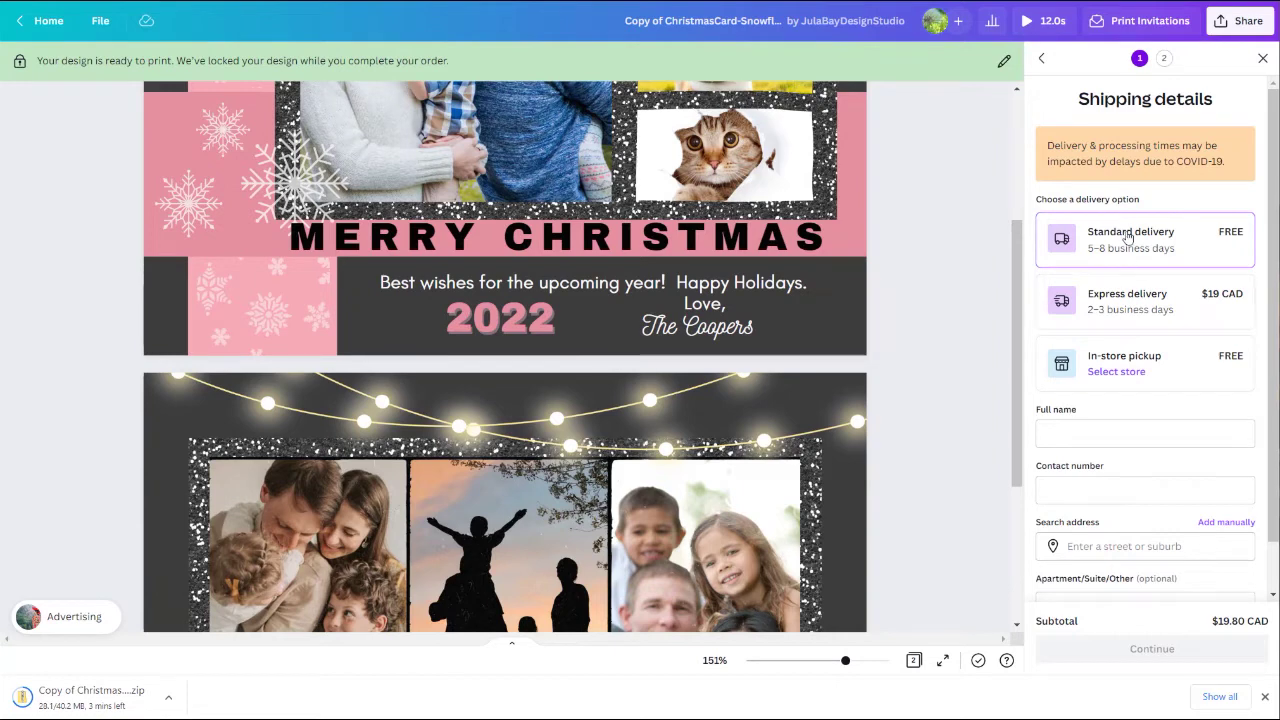
Step: Close the print checkout panel to get back to the card editor
scroll(1120, 370, "down", 1)
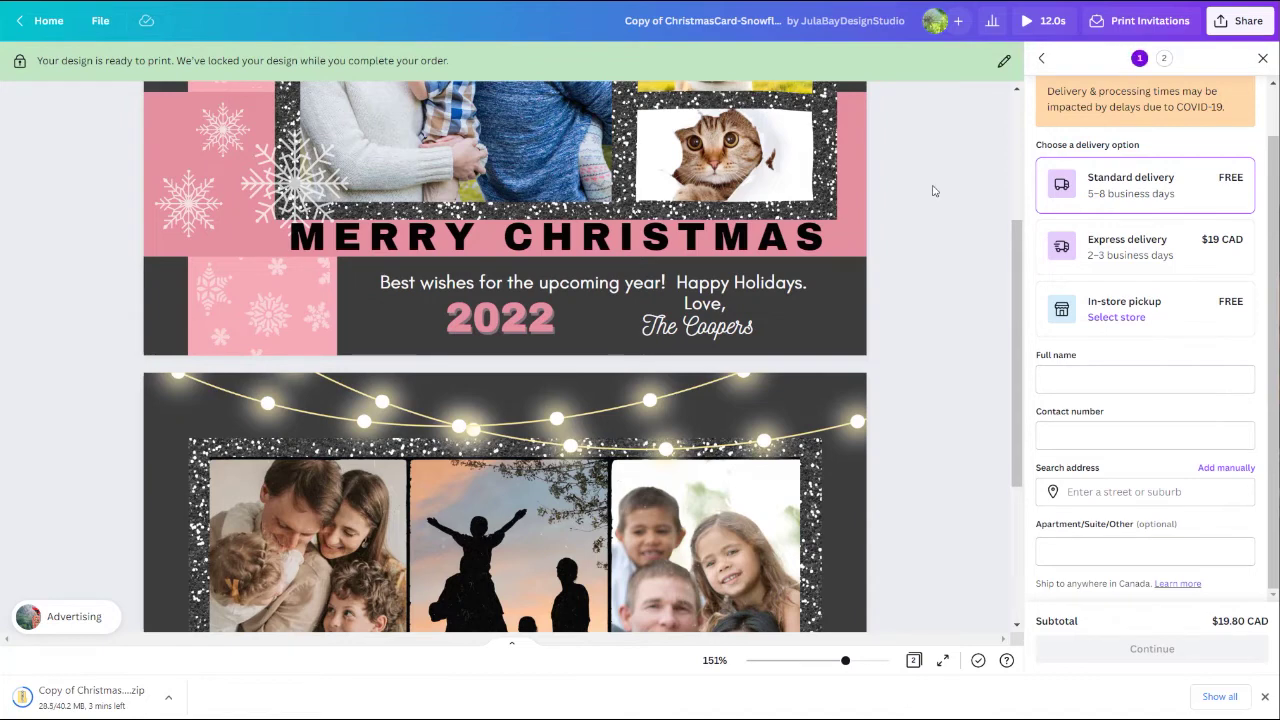
left_click(1263, 59)
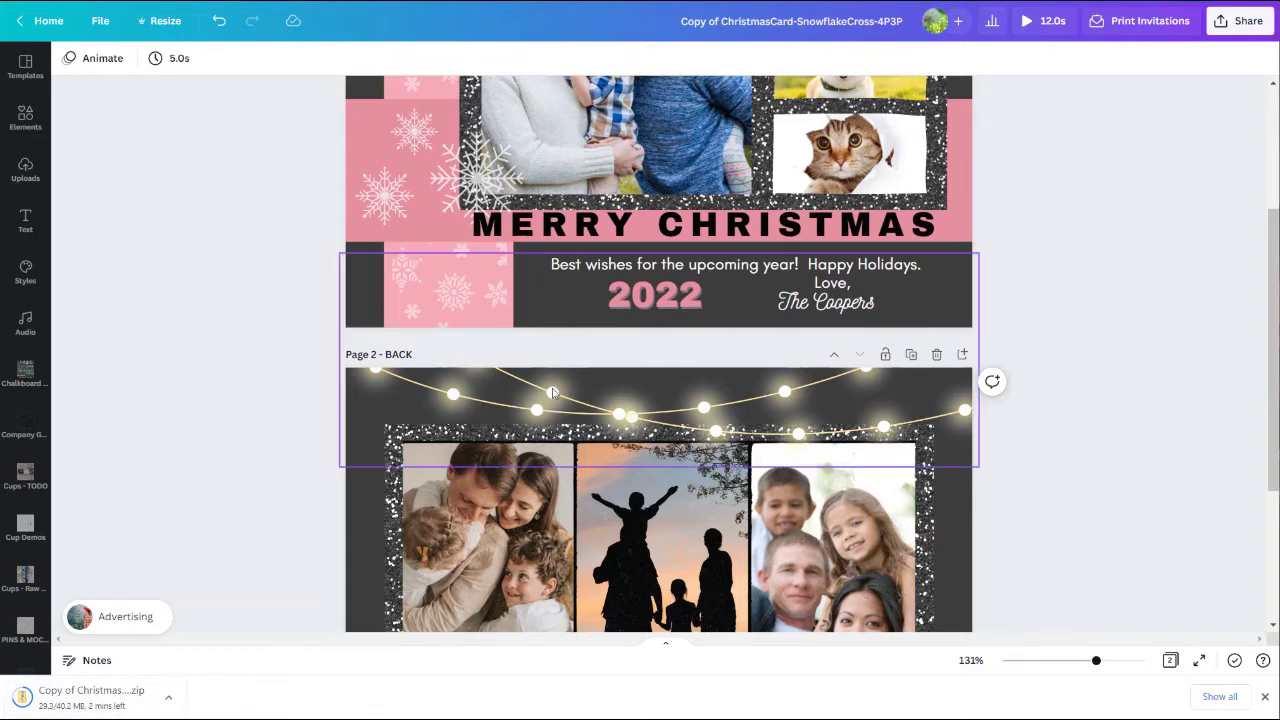
scroll(785, 376, "up", 3)
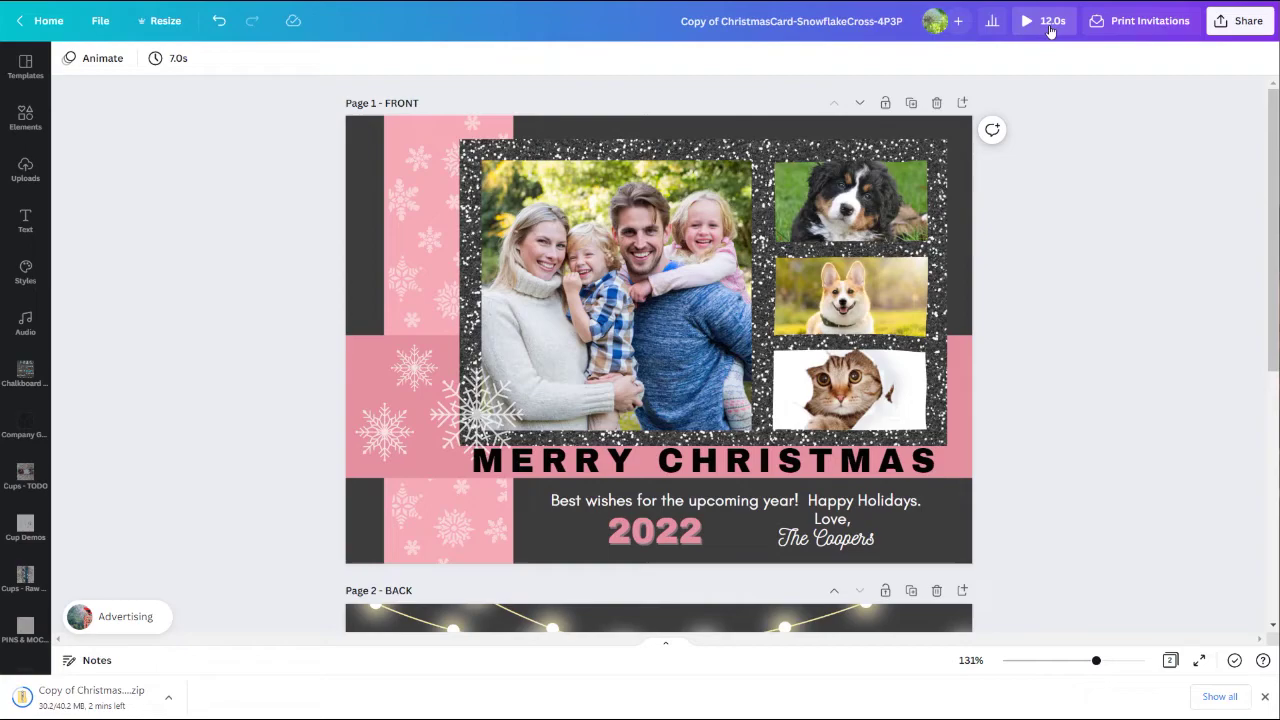
left_click(1048, 21)
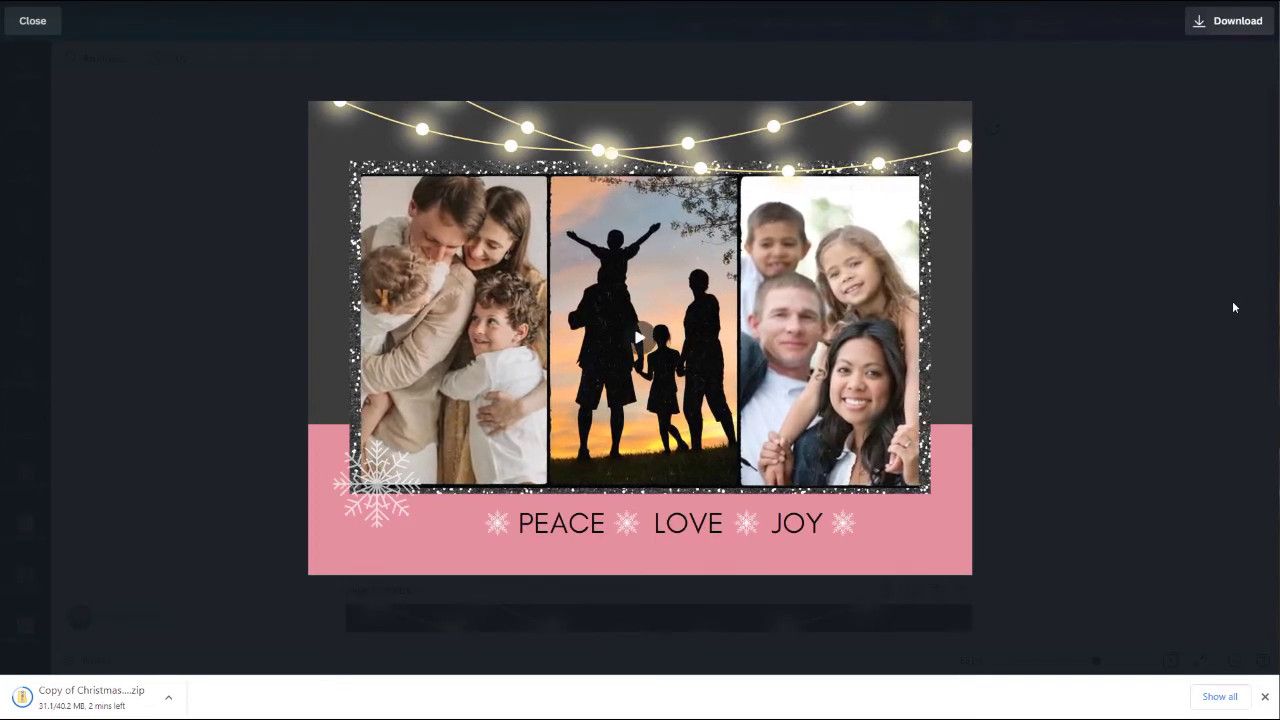
left_click(33, 22)
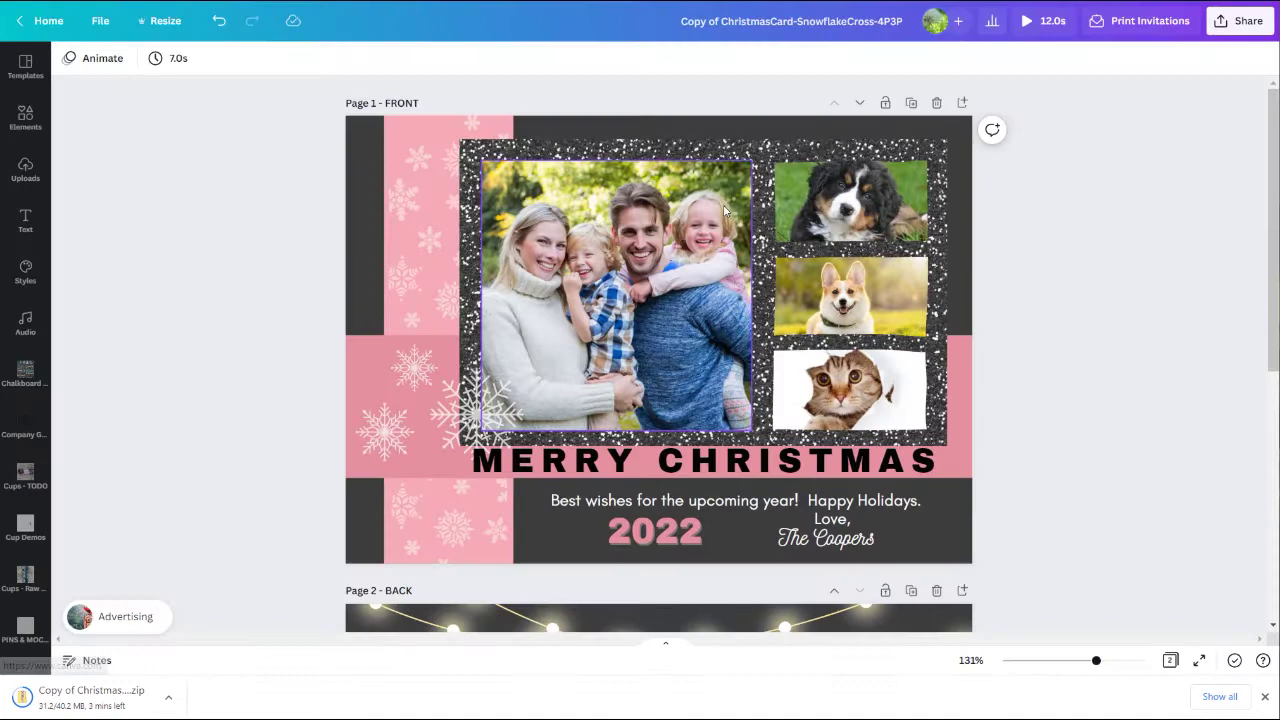
Step: Preview and add the Ukulele Song track from the Audio library as background music
left_click(30, 322)
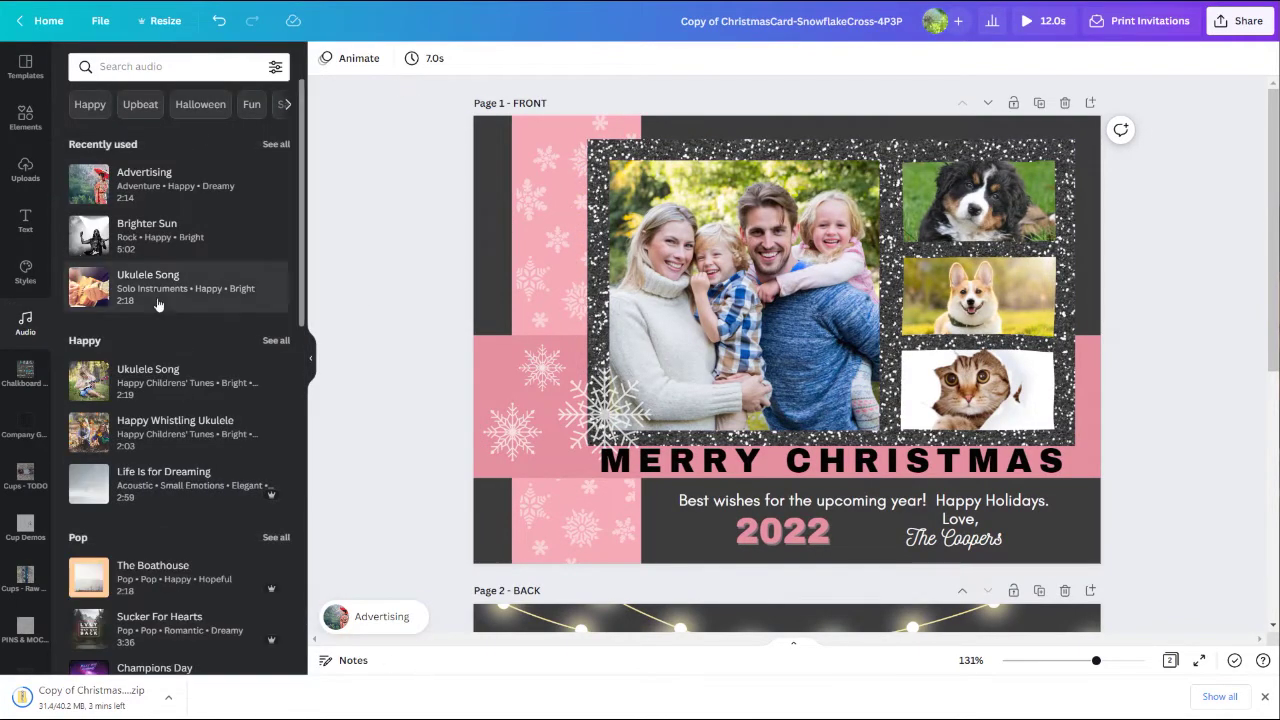
left_click(146, 393)
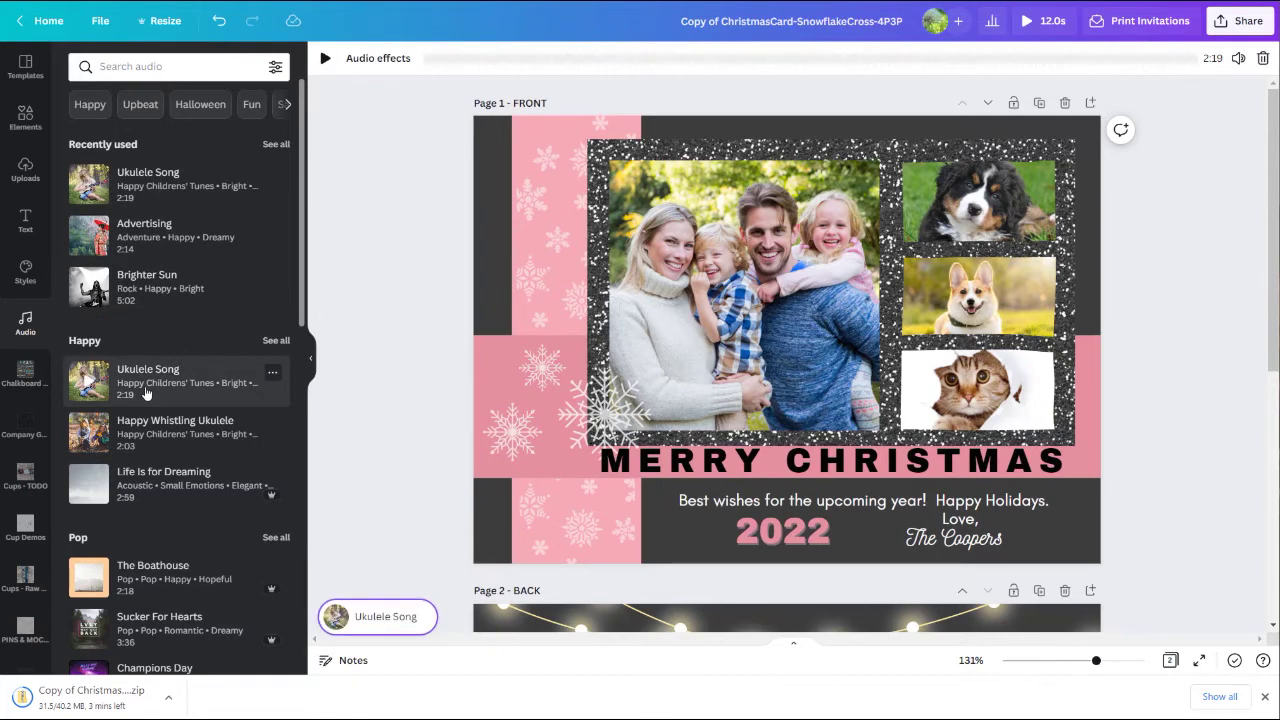
left_click(324, 60)
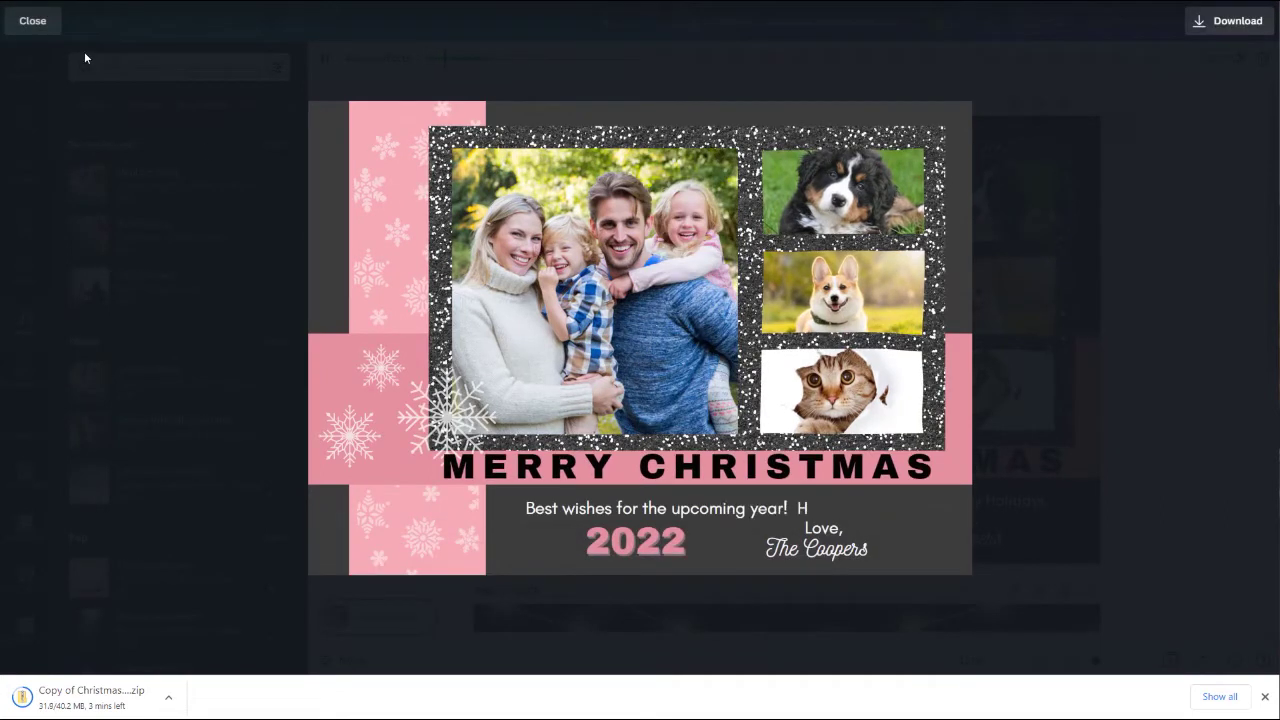
left_click(24, 30)
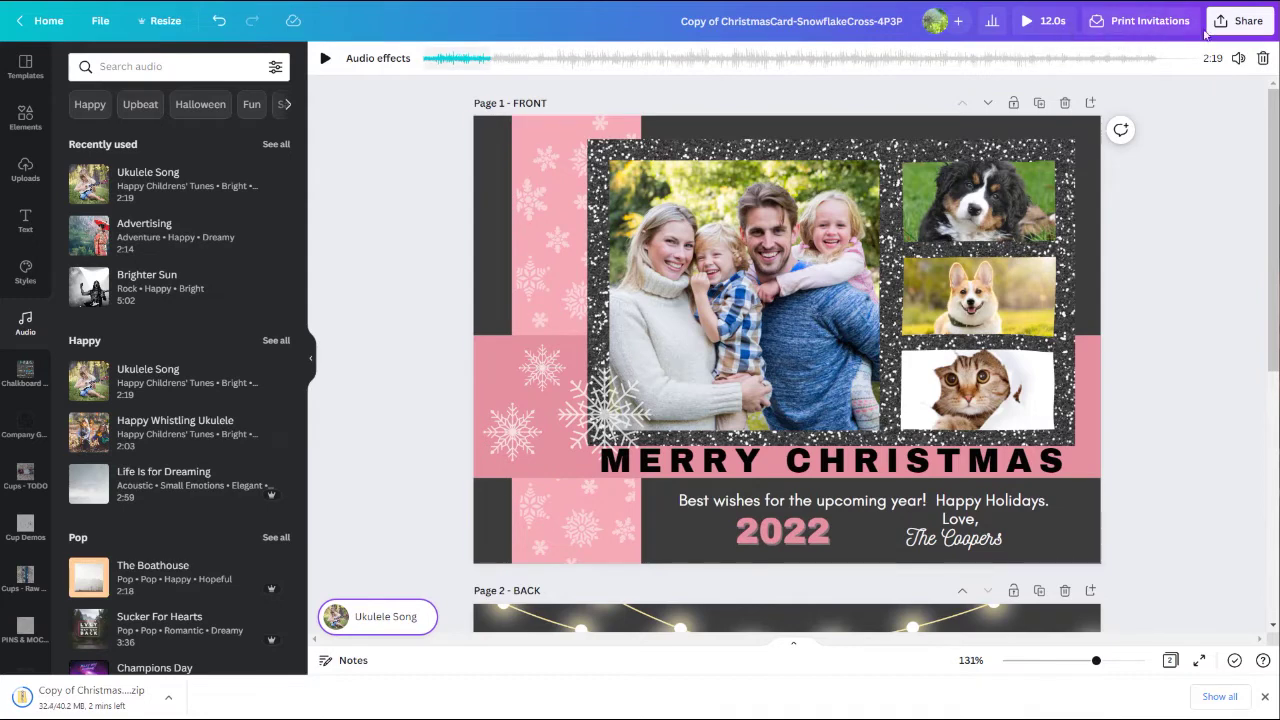
Step: Export the card with its ukulele music as an MP4 video download
left_click(1240, 28)
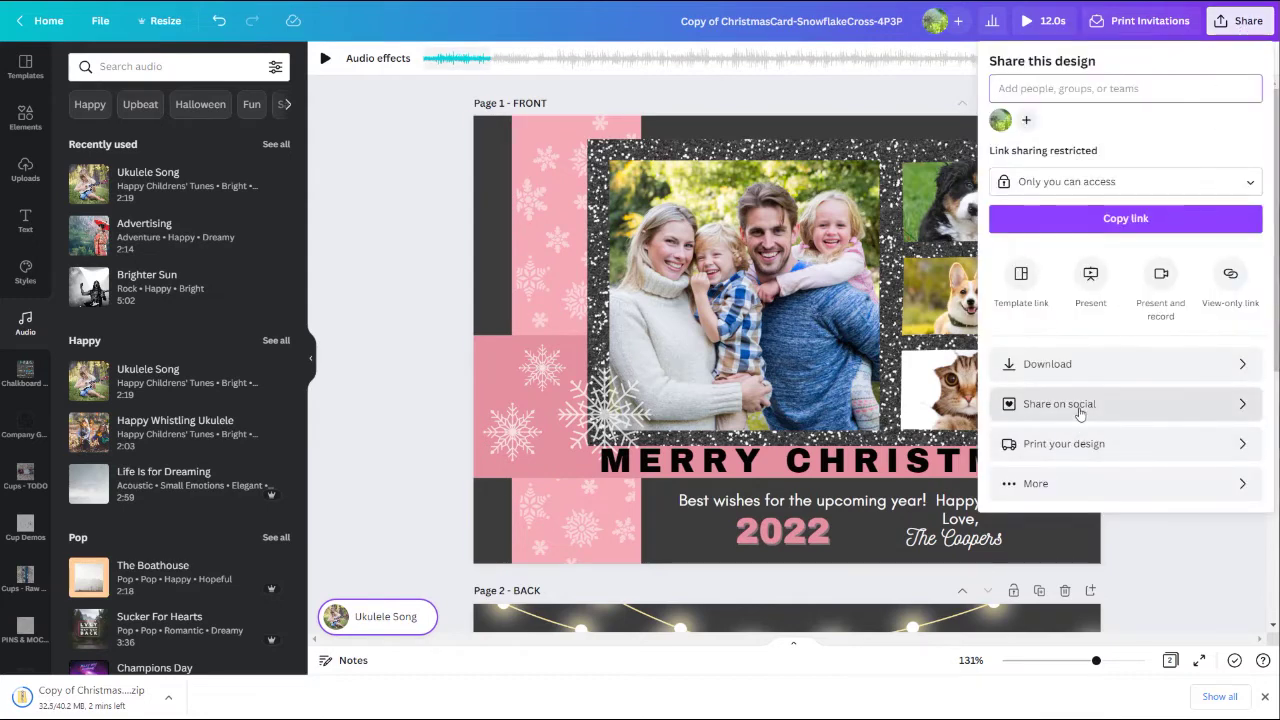
left_click(1080, 413)
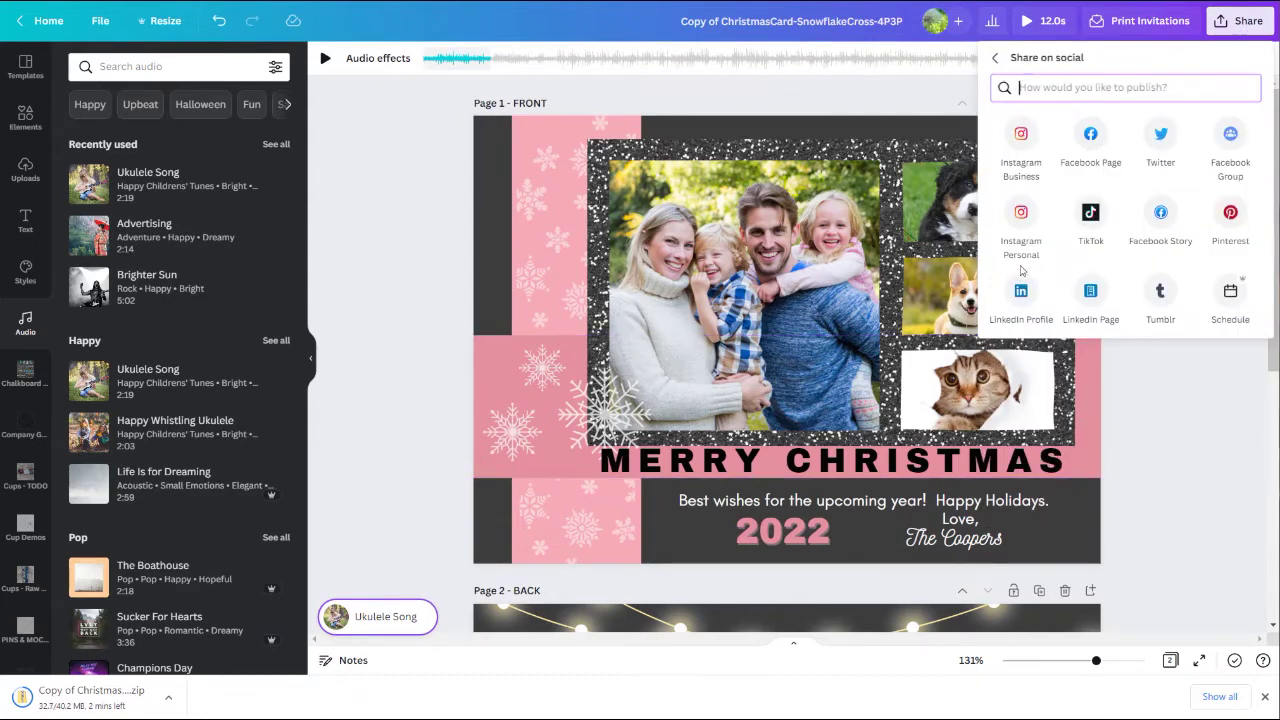
left_click(994, 58)
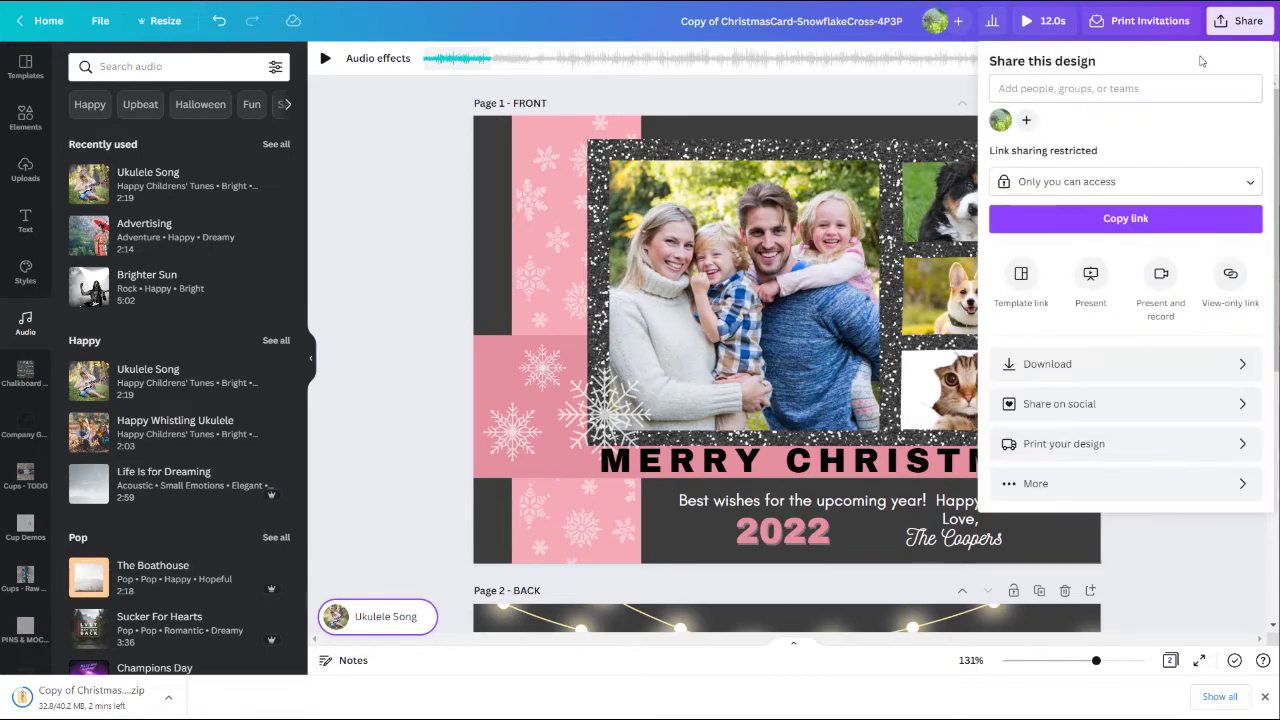
left_click(1241, 24)
left_click(1088, 363)
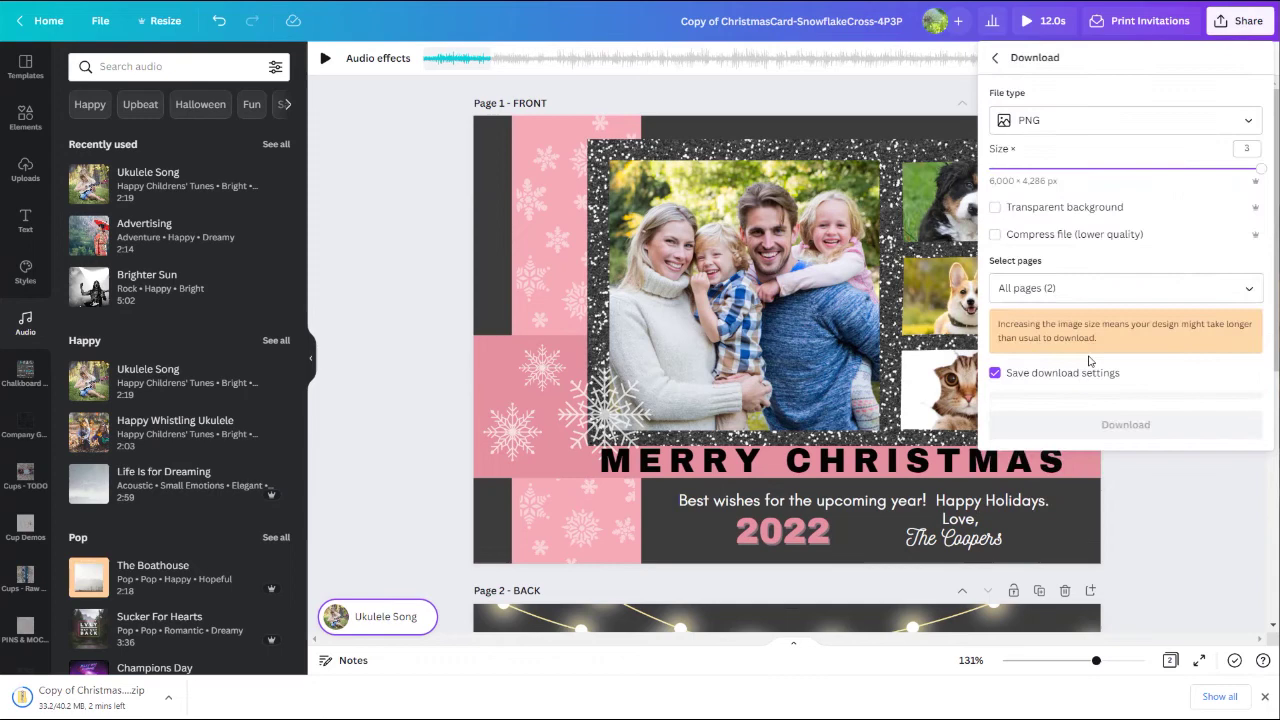
left_click(1085, 124)
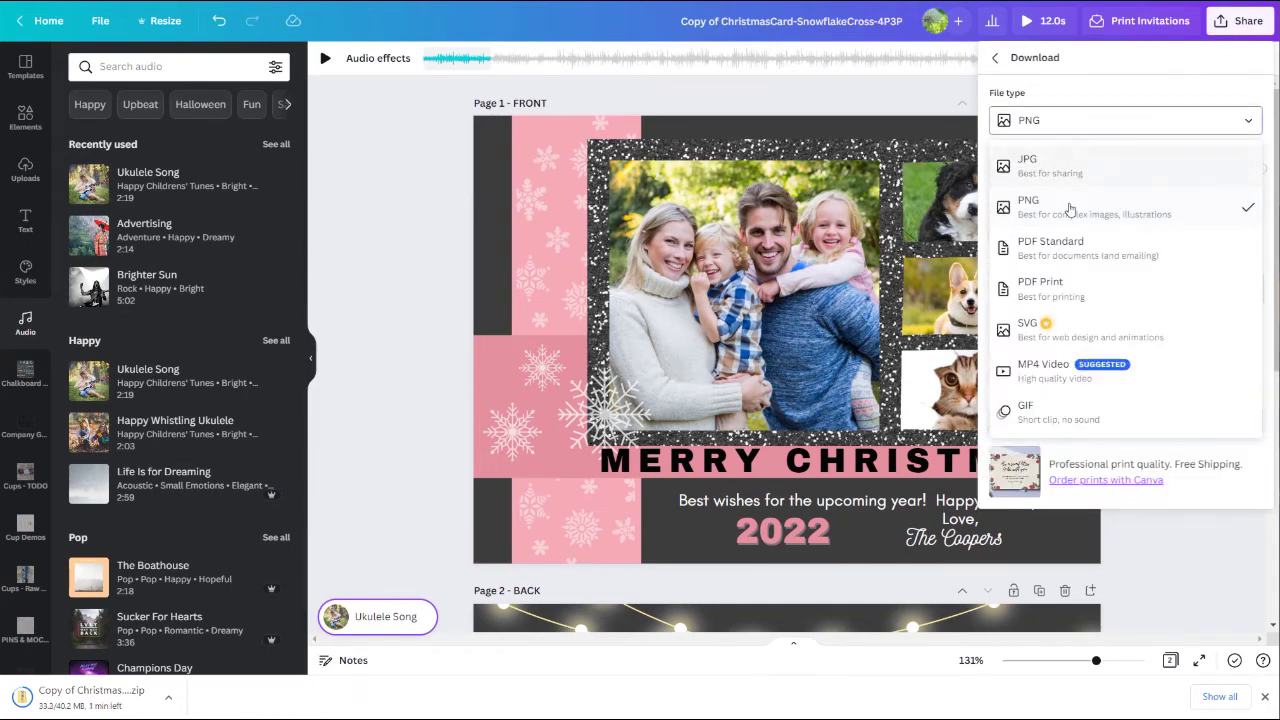
left_click(1060, 370)
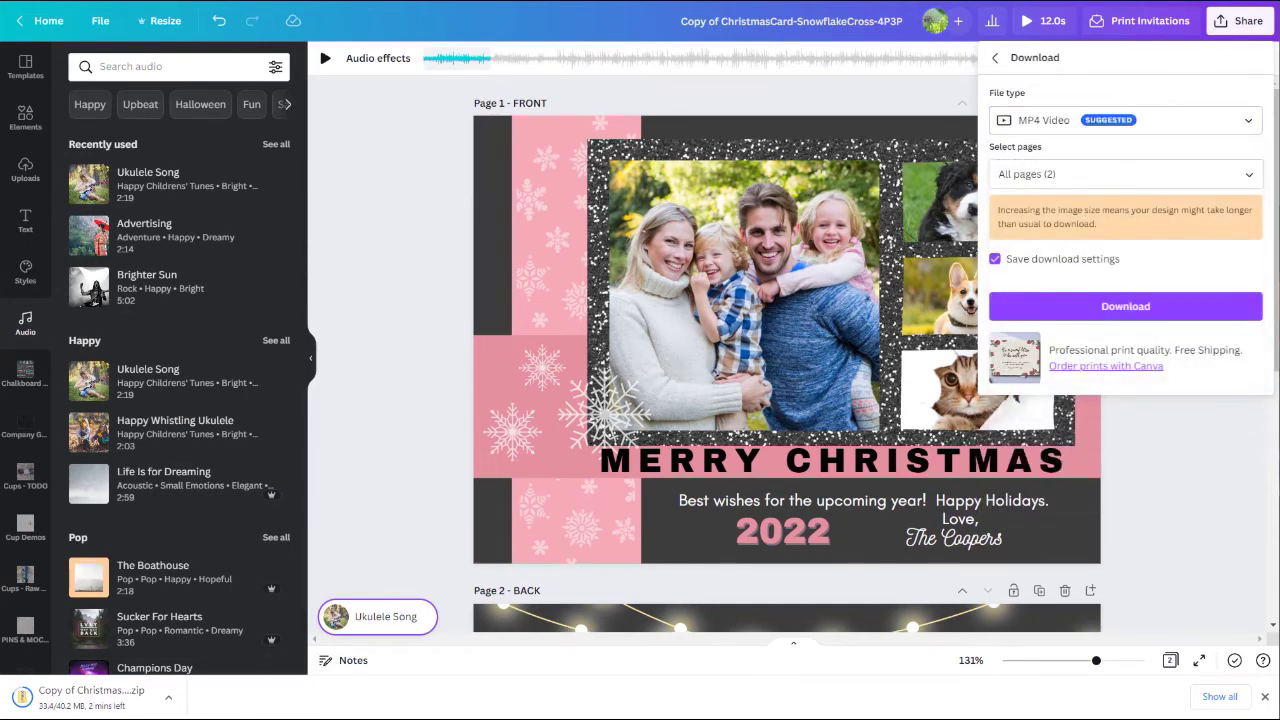
left_click(1184, 317)
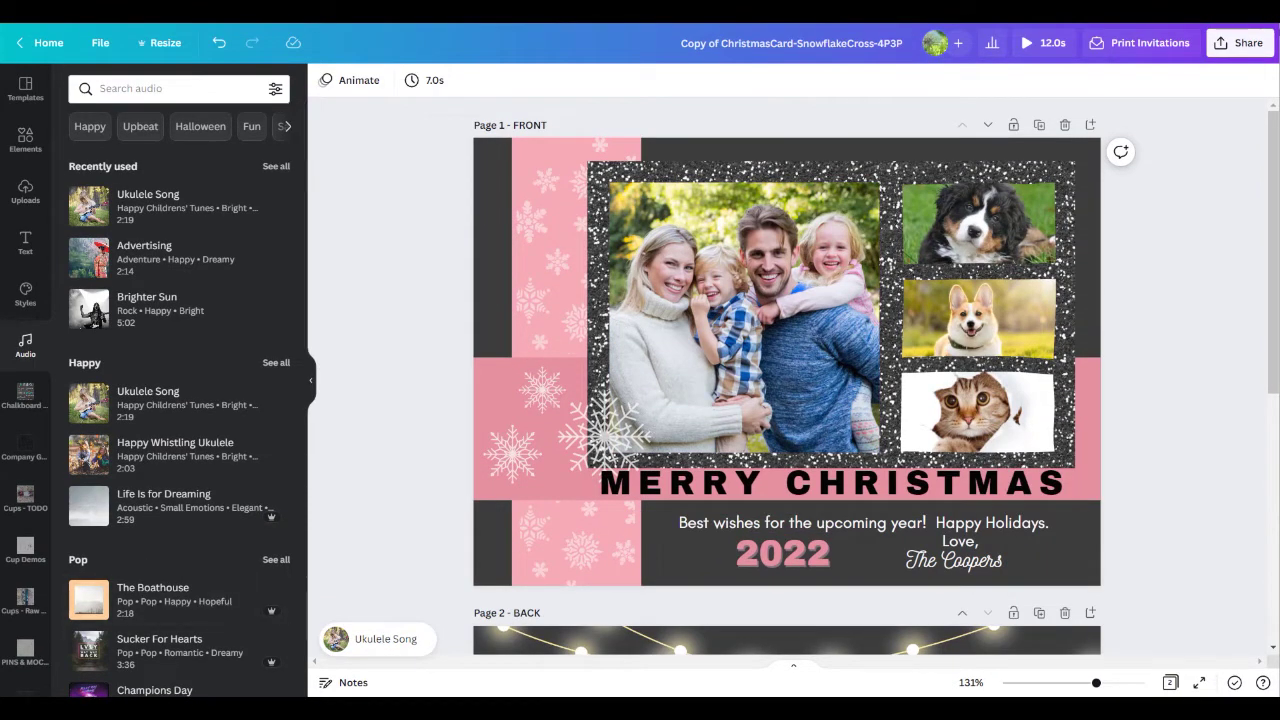
Step: Show the downloaded zip in Downloads and extract it into its own folder
right_click(155, 696)
left_click(183, 675)
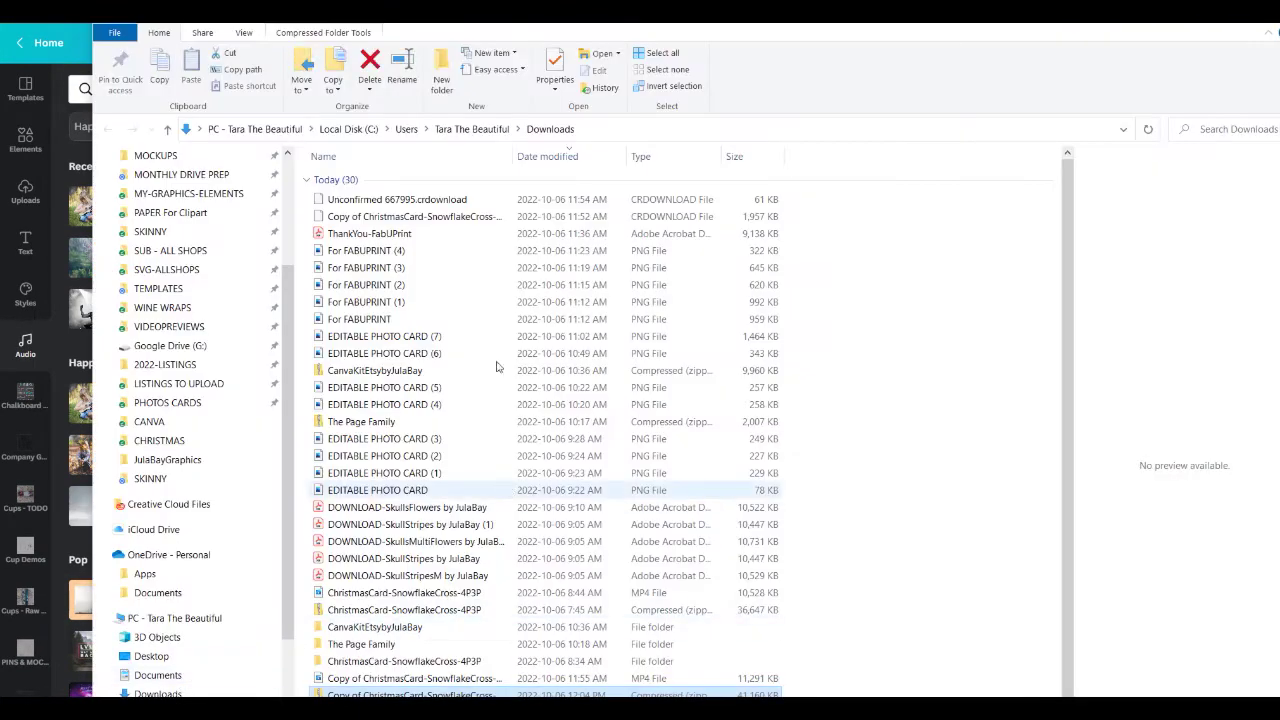
scroll(474, 300, "down", 1)
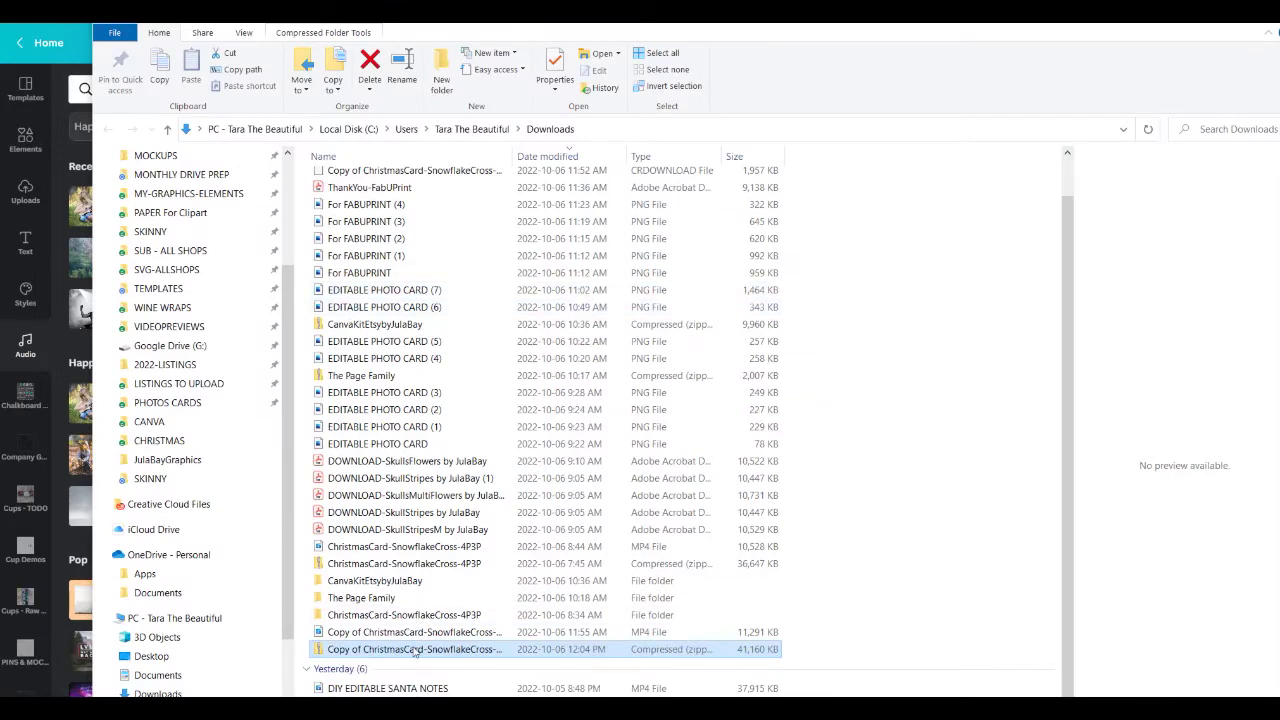
right_click(415, 651)
left_click(460, 318)
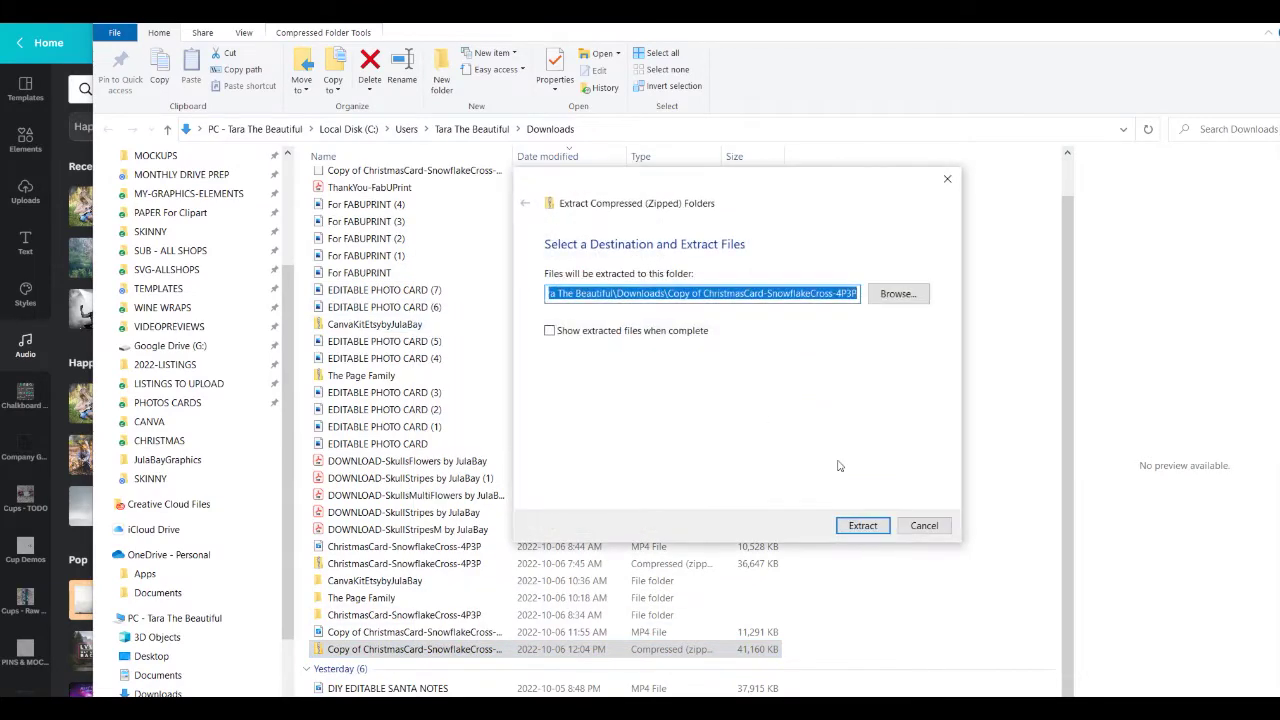
left_click(864, 527)
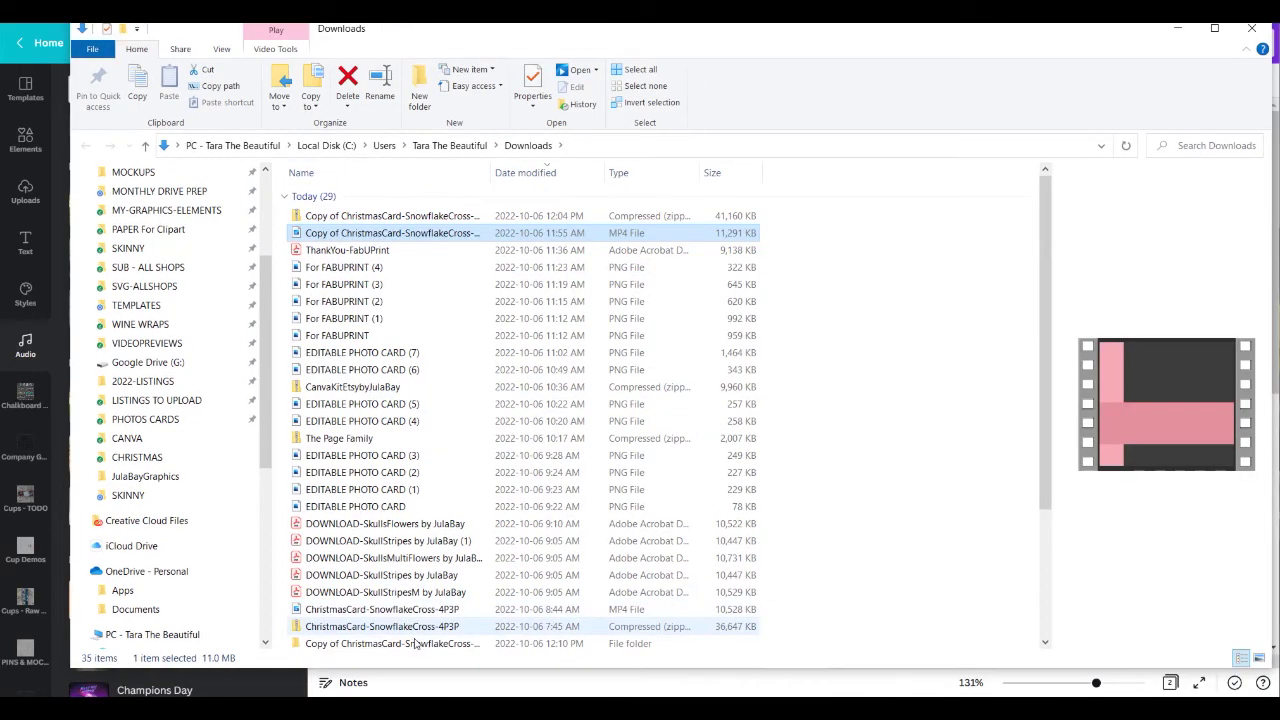
Step: View the extracted FRONT and BACK PNGs (6000 × 4286) in the image viewer
double_click(415, 643)
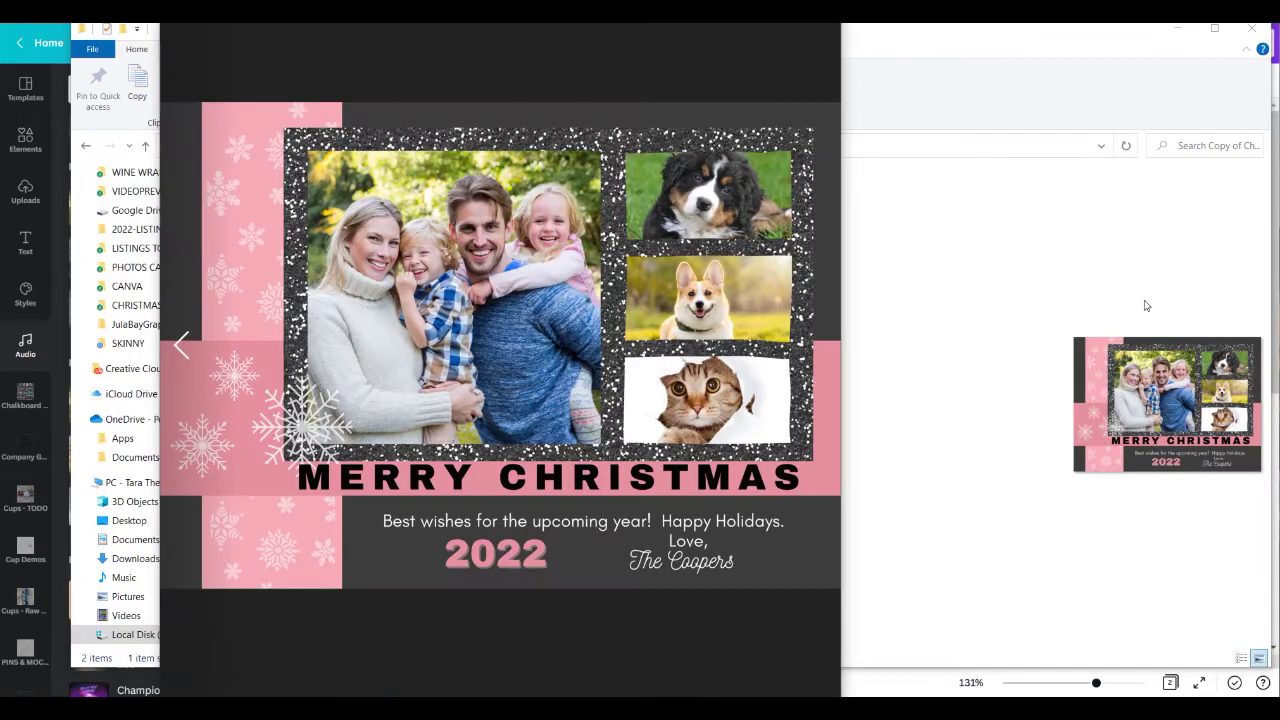
key("Right")
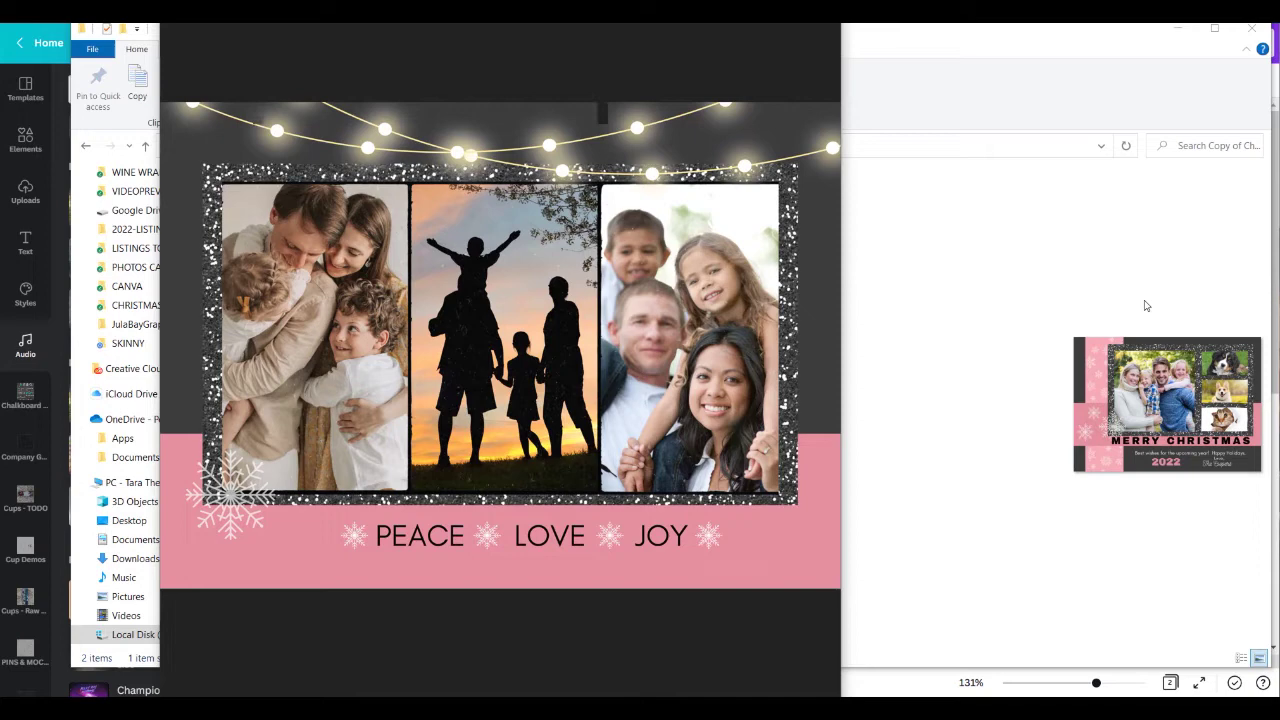
key("Escape")
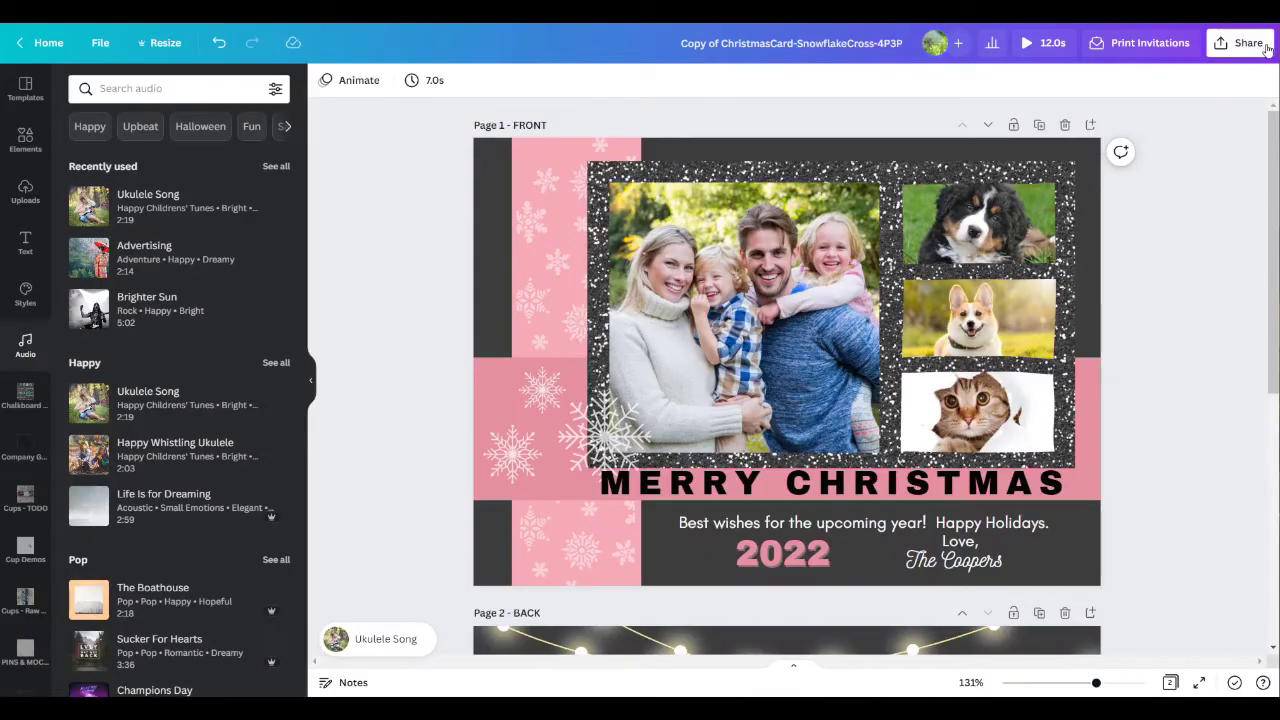
Step: Export both card pages from Share > Download using the PDF Print file type
left_click(1266, 50)
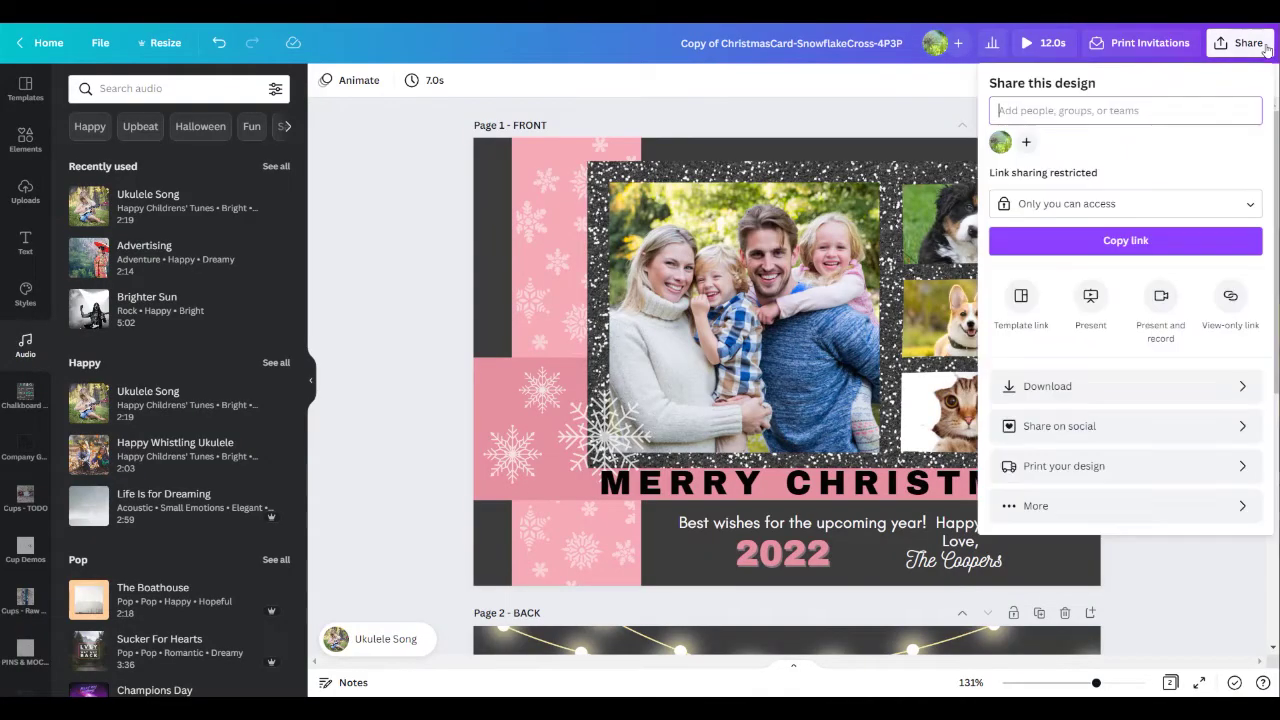
left_click(1150, 398)
left_click(1130, 145)
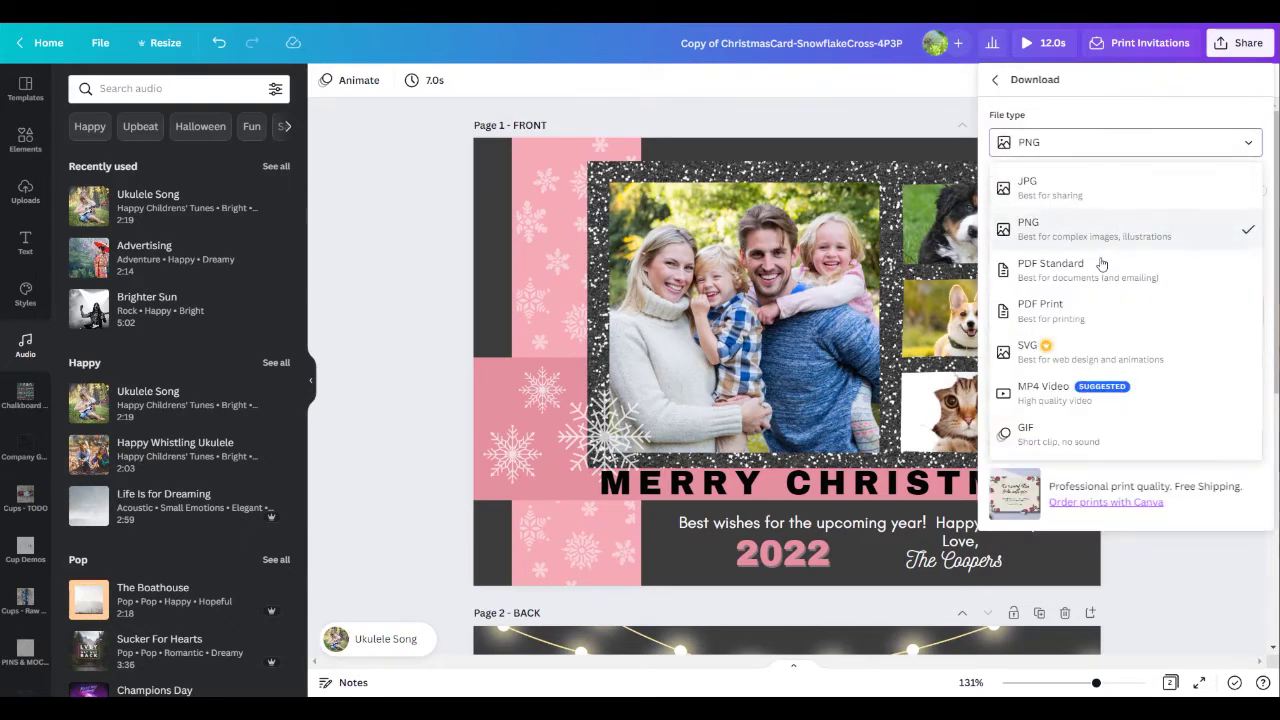
left_click(1095, 316)
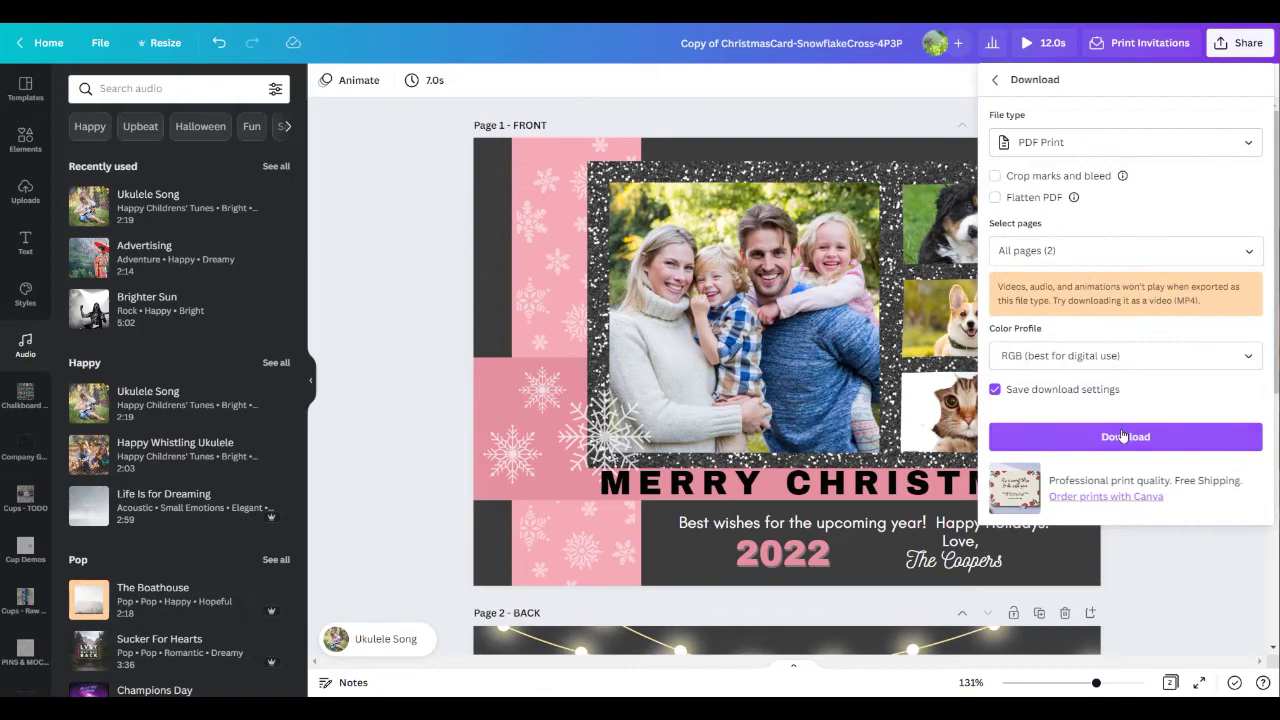
left_click(1118, 436)
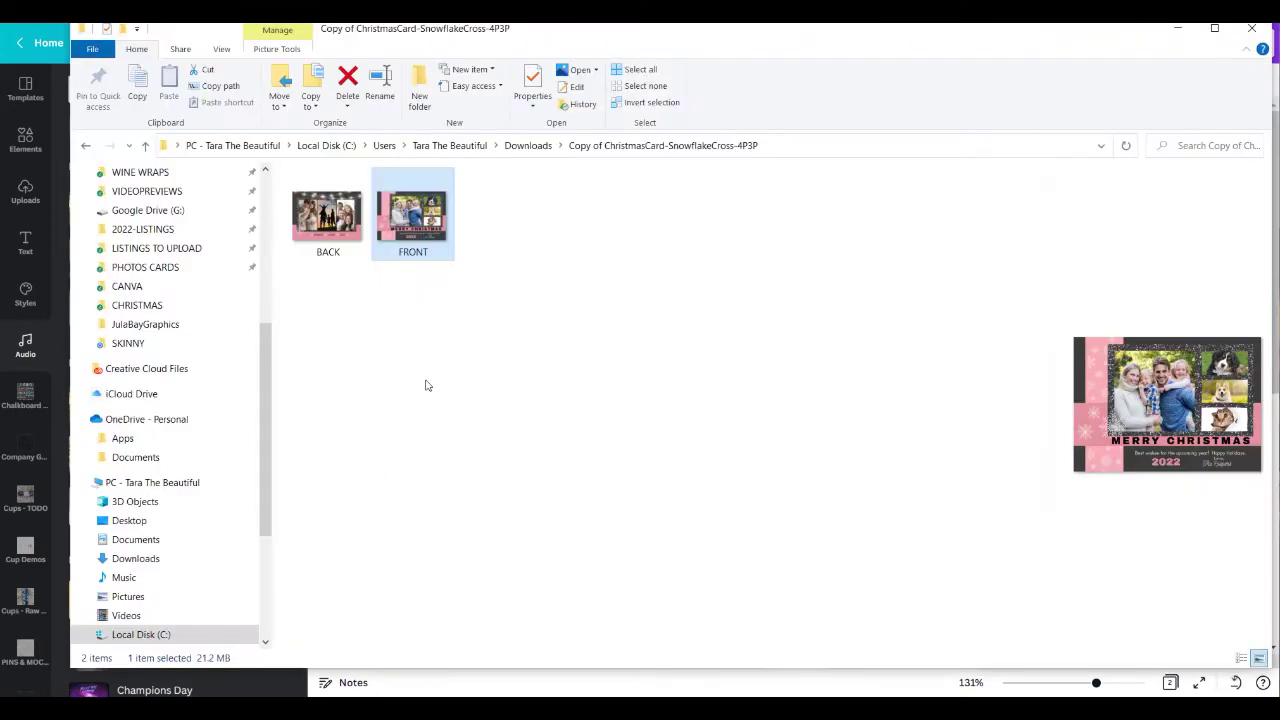
Step: Play the downloaded MP4 card video from Downloads to check both pages, then close the player
left_click(530, 145)
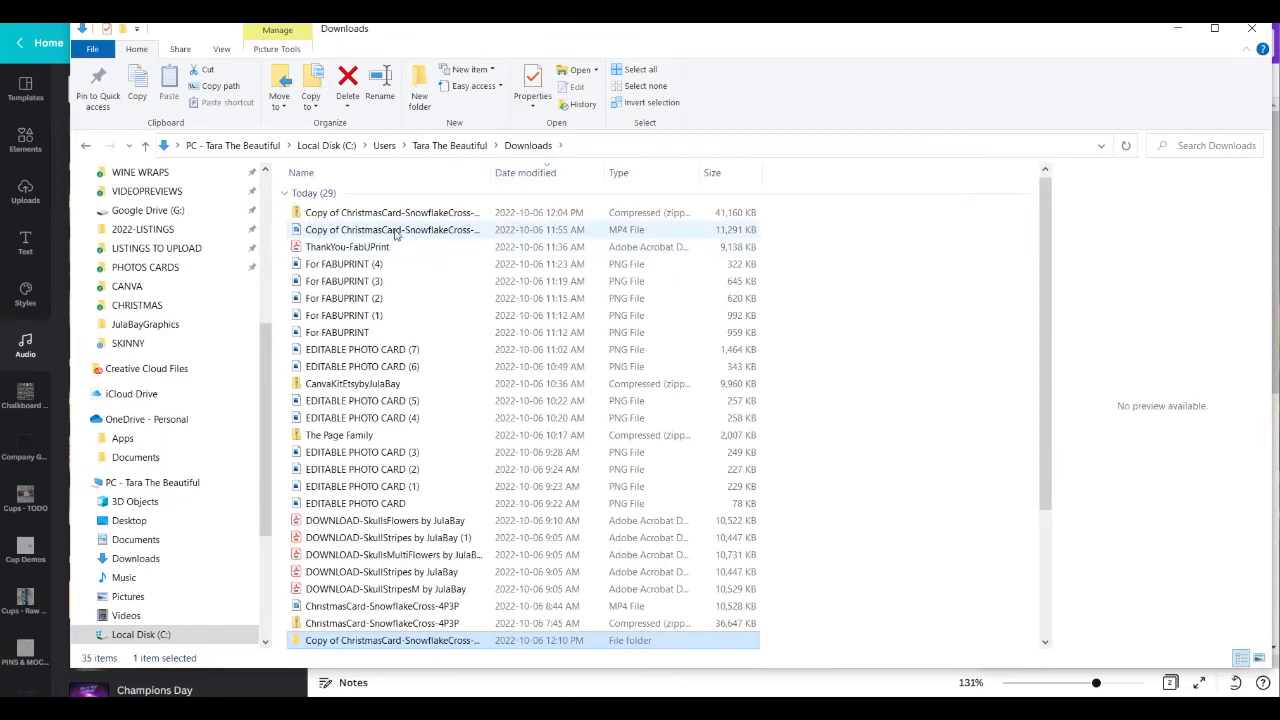
double_click(405, 231)
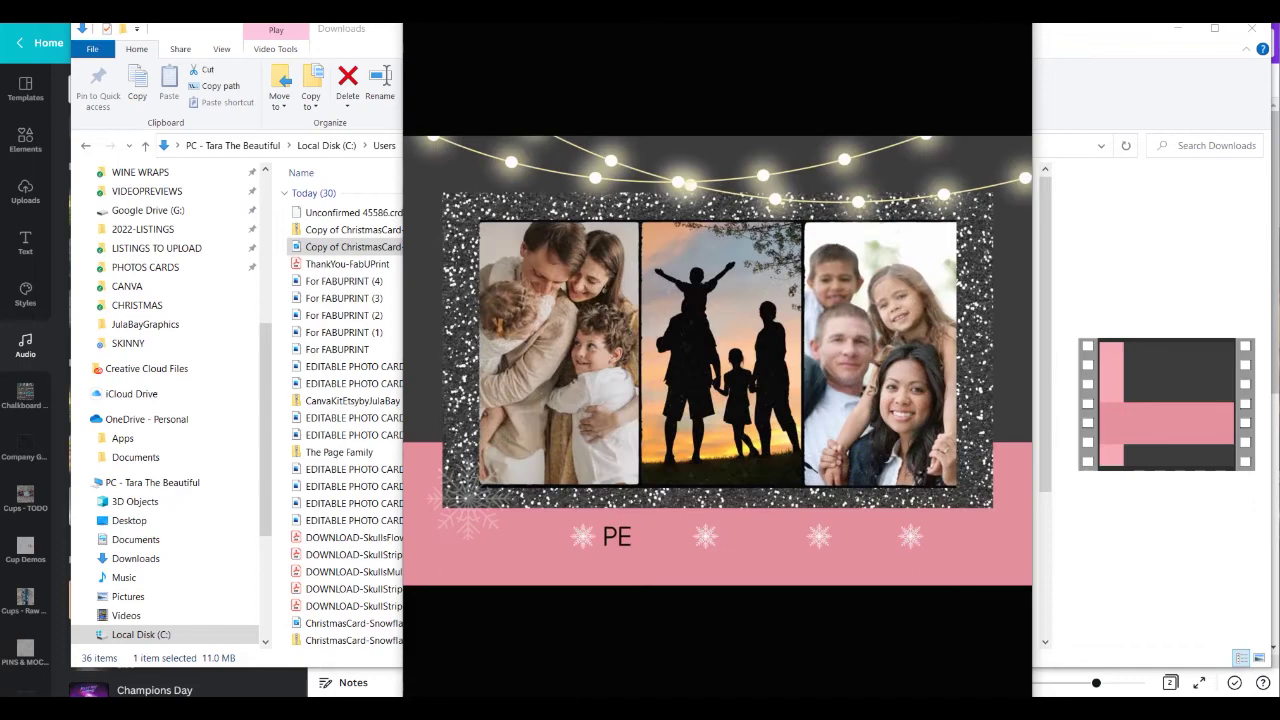
left_click(1018, 27)
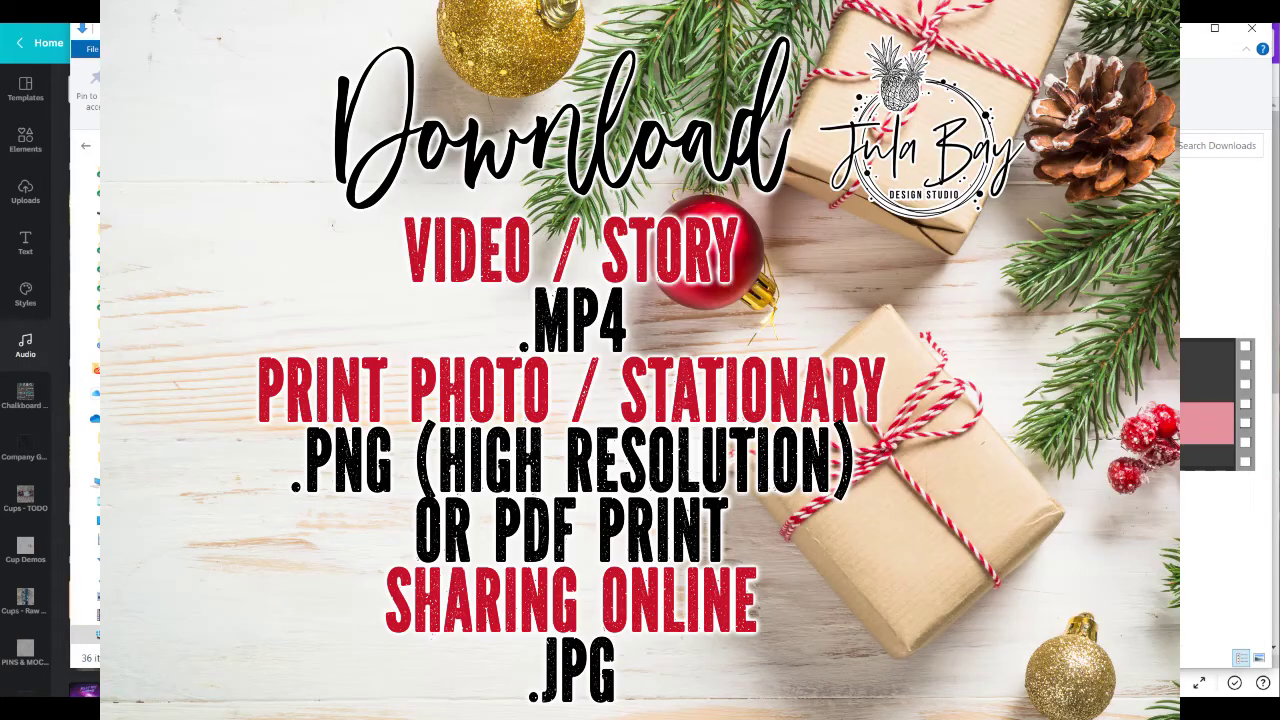